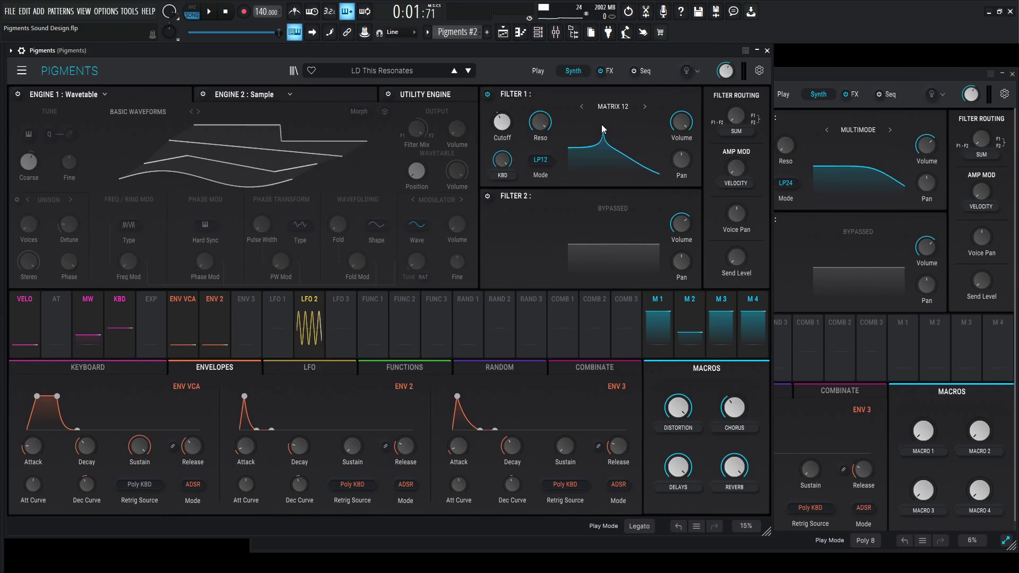
Play notes across several octaves to audition the LD This Resonates preset.
key(space)
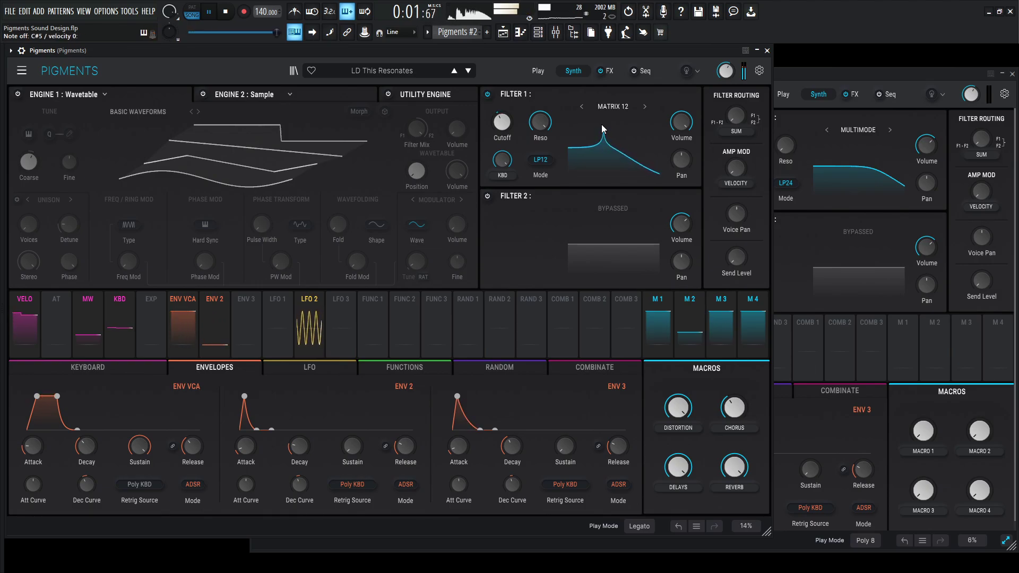
key(space)
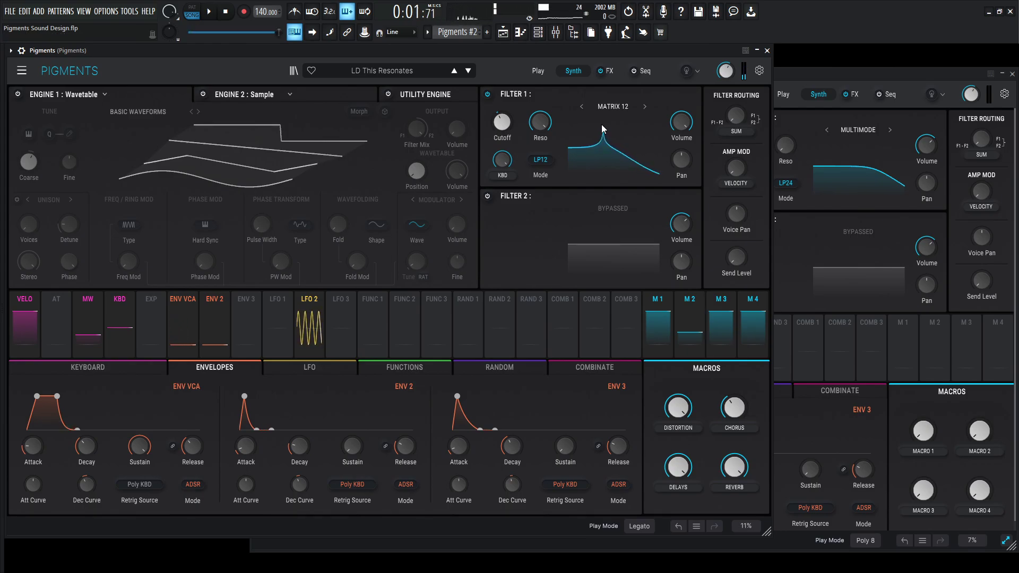
key(e)
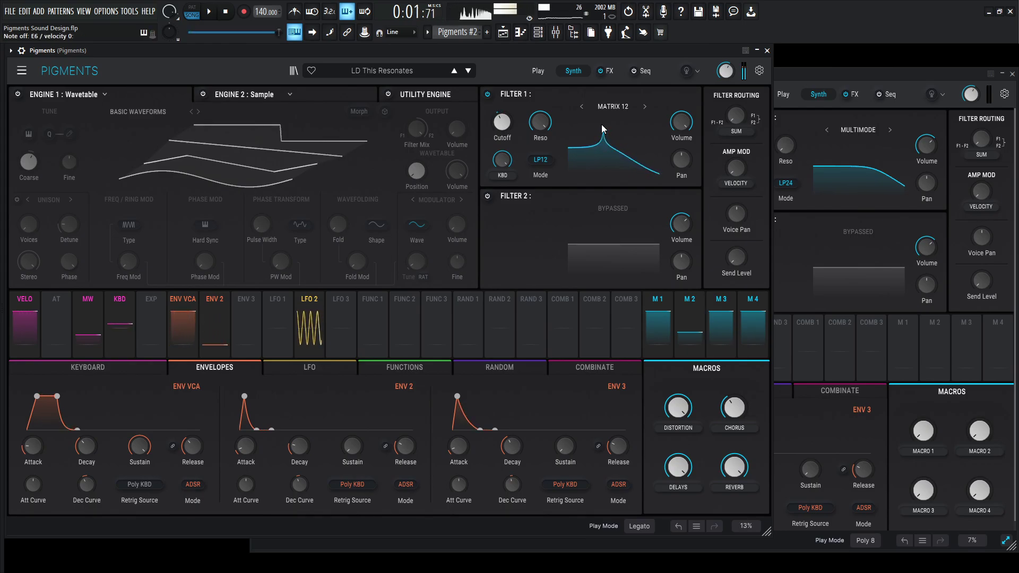
key(6)
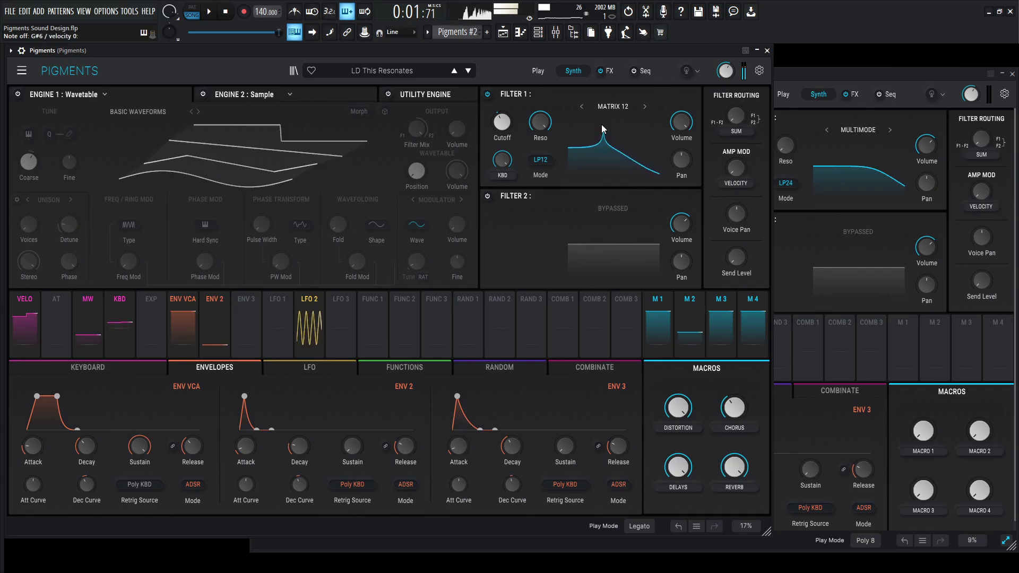
key(3)
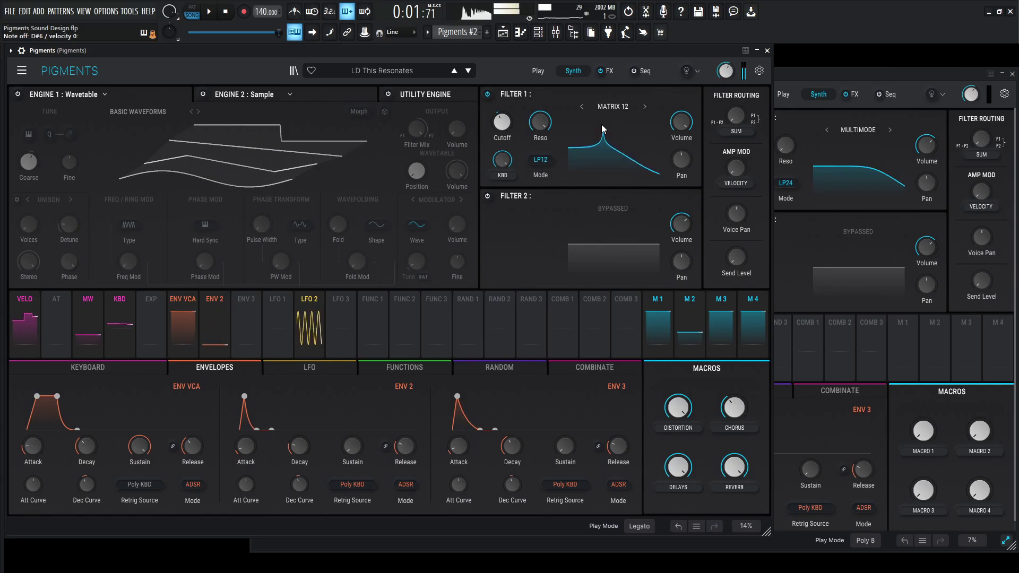
key(h)
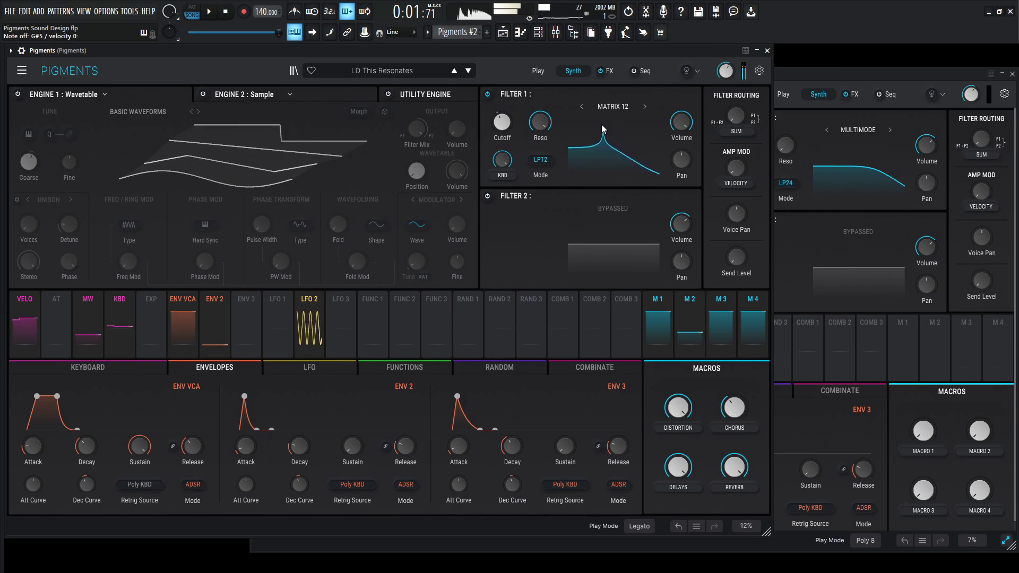
key(z)
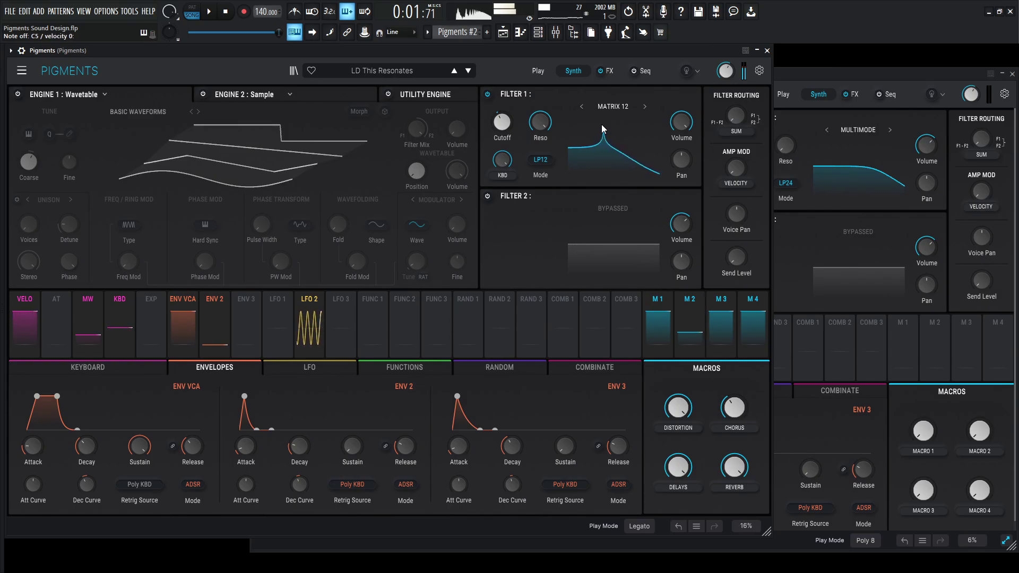
key(s)
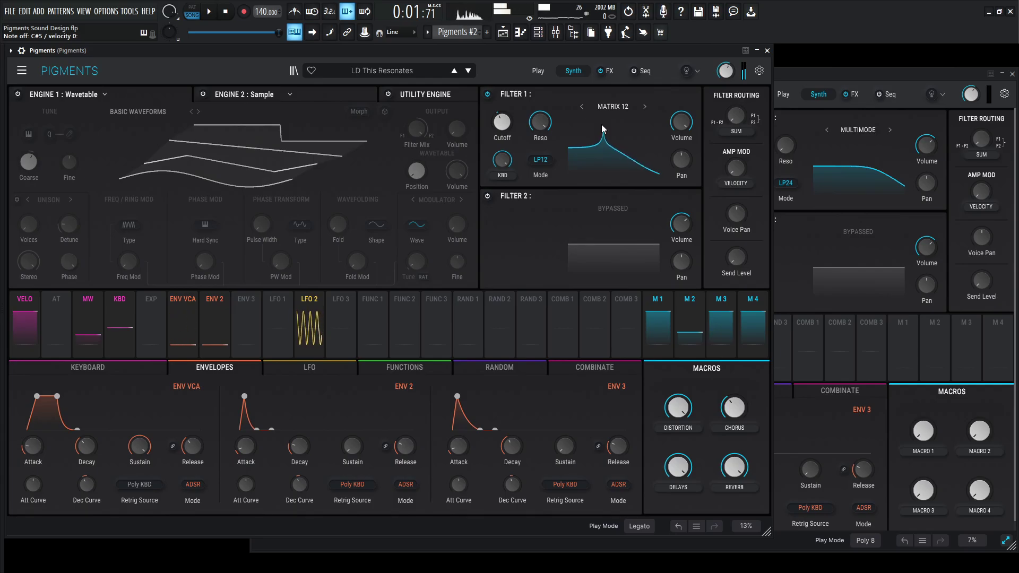
Bring up the second Pigments instance and start a new default preset in it.
click(817, 82)
click(267, 94)
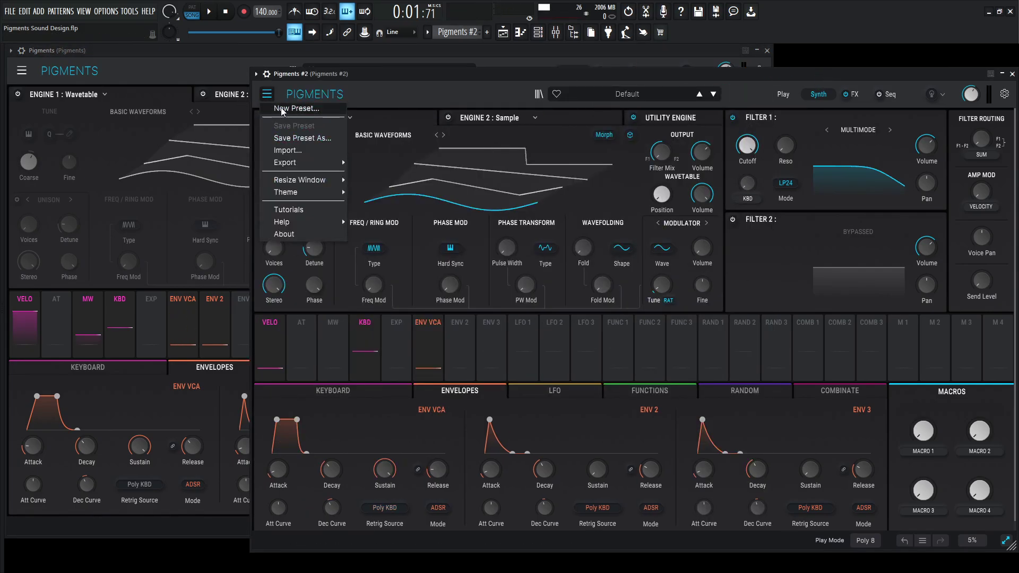
click(282, 110)
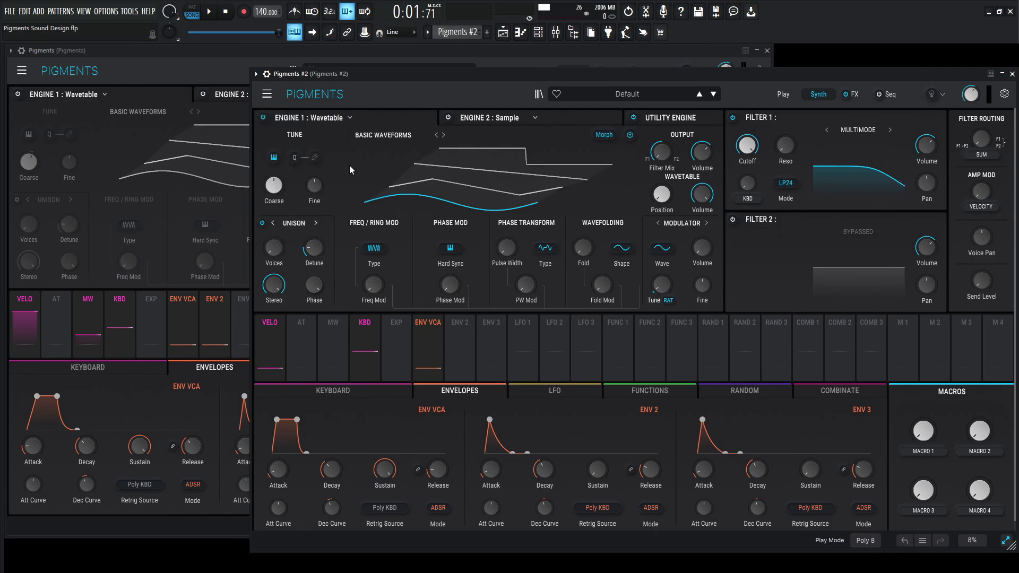
Bypass the FX section of the LD This Resonates preset in the first instance, and return to the second instance.
click(164, 59)
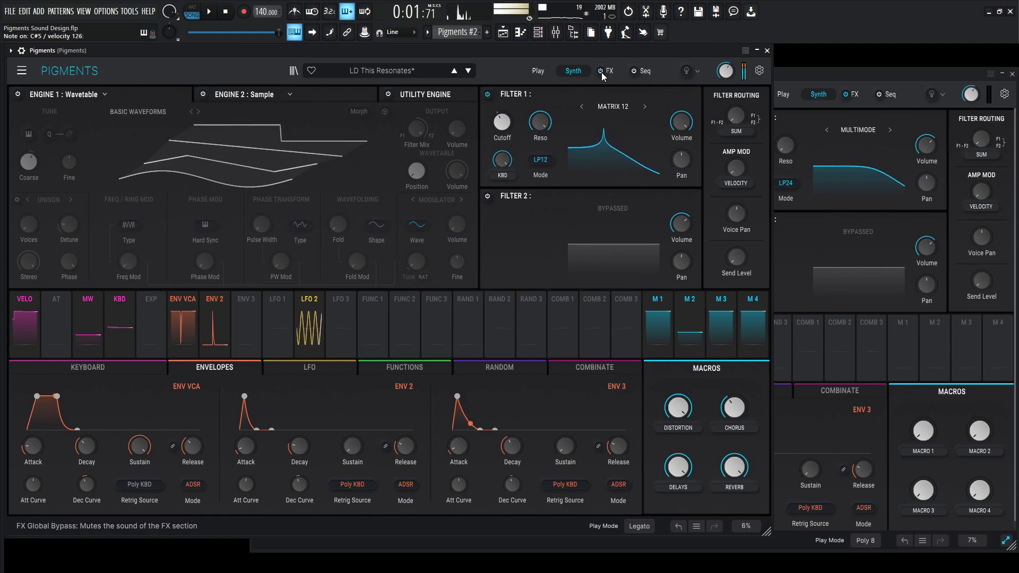
click(884, 74)
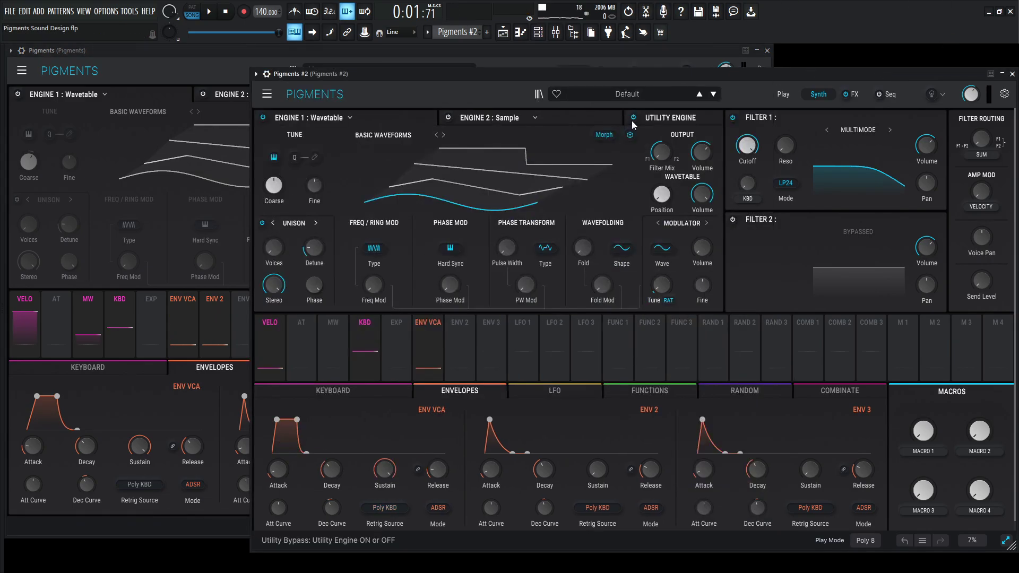
Turn off Engine 1 and the Utility Engine in the second instance's default preset.
click(267, 95)
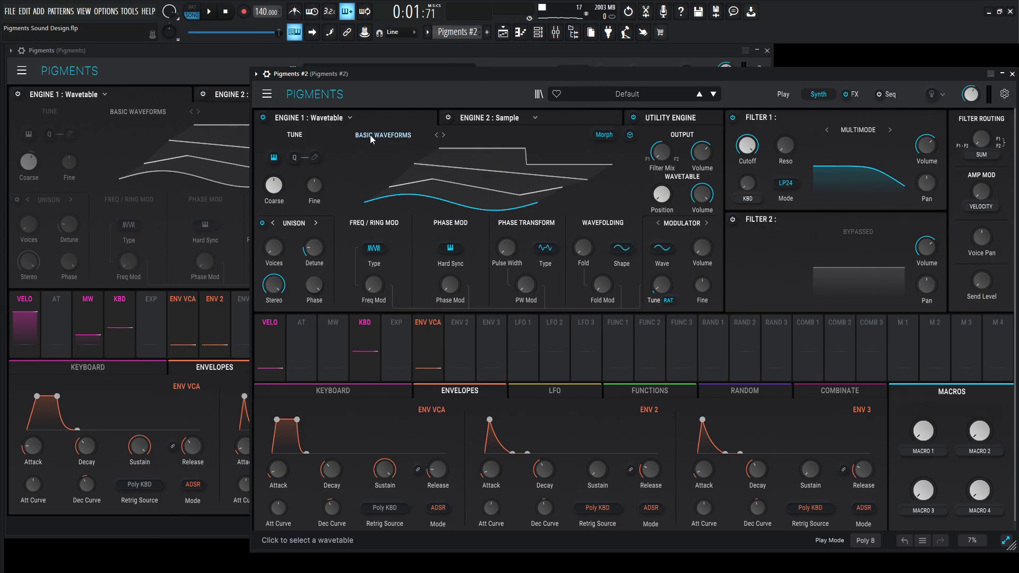
click(263, 117)
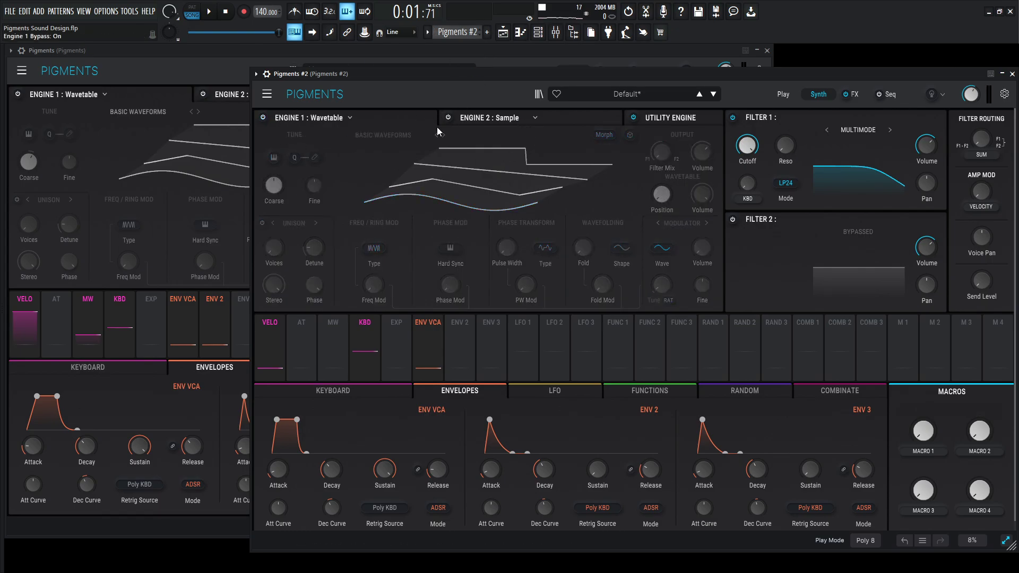
click(634, 118)
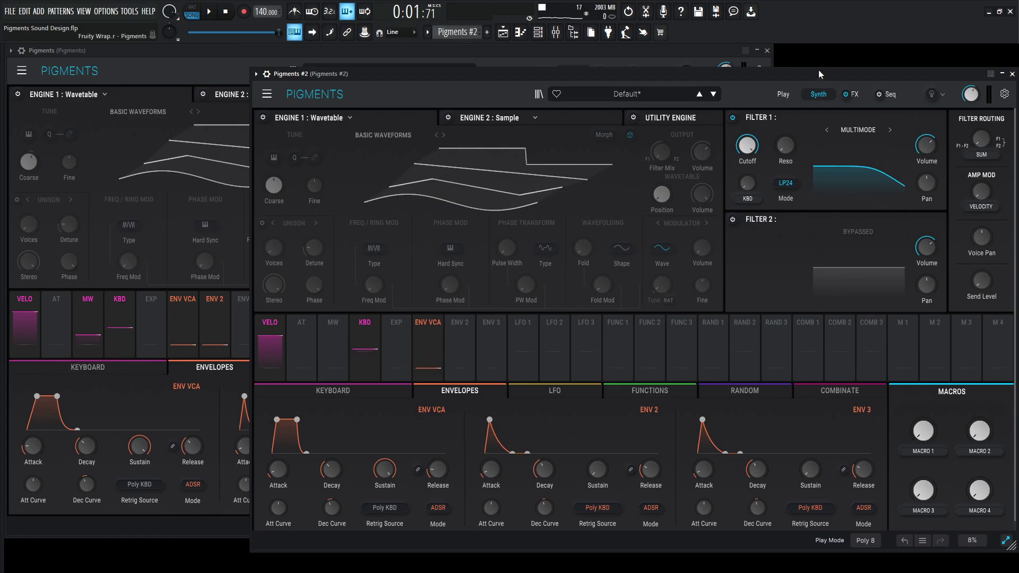
Switch Filter 1 in the second instance to the Matrix 12 type and raise its resonance to near maximum.
click(890, 130)
click(890, 129)
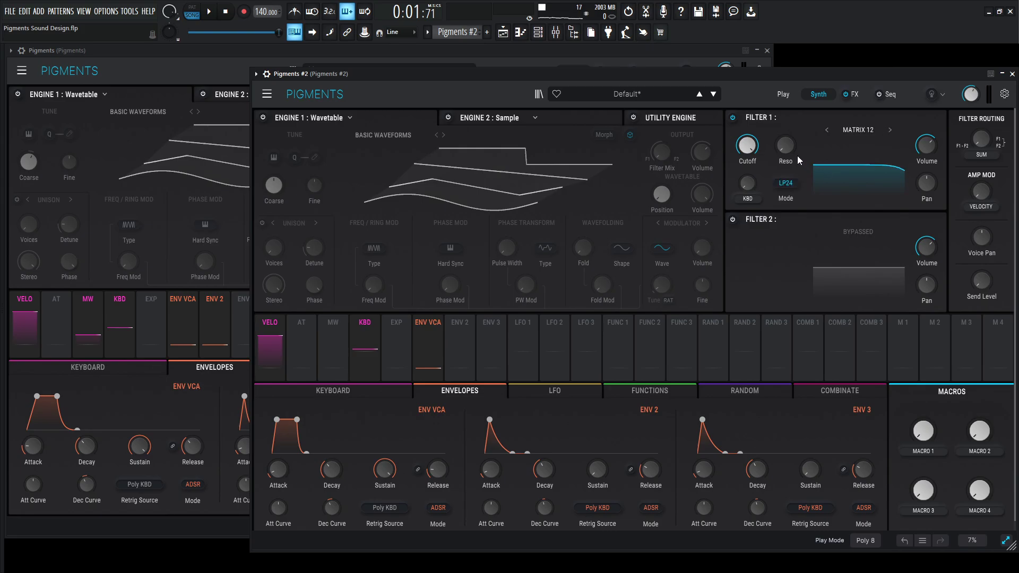
drag(786, 155, 754, 150)
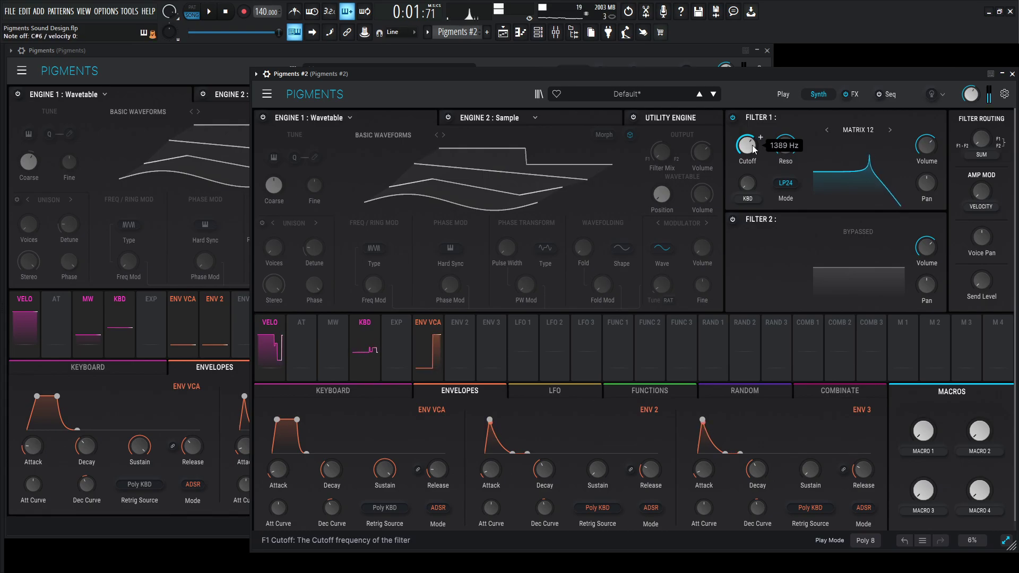
Show the keyboard settings and turn Filter 1's KBD tracking amount all the way up.
click(358, 392)
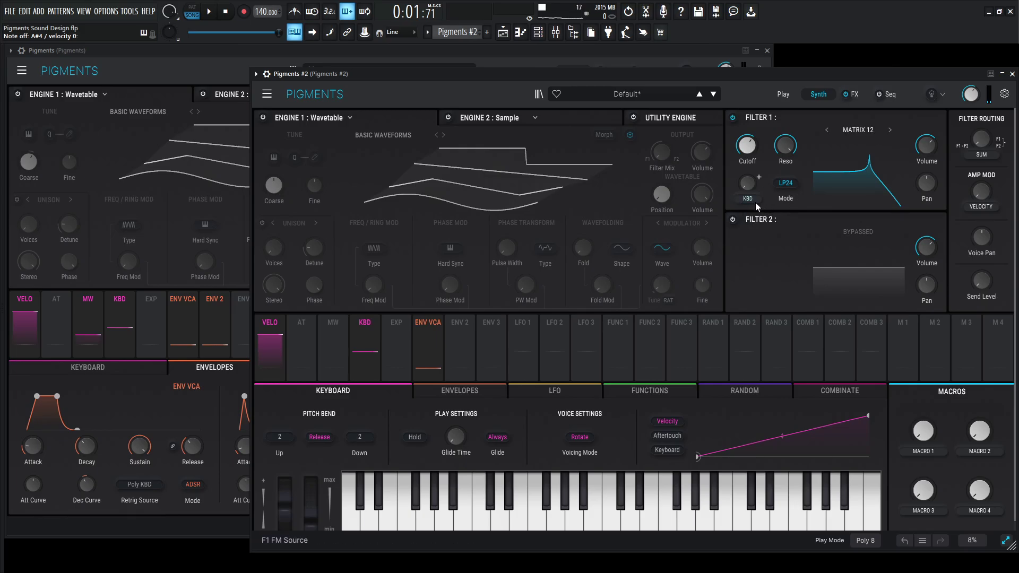
drag(749, 186, 748, 185)
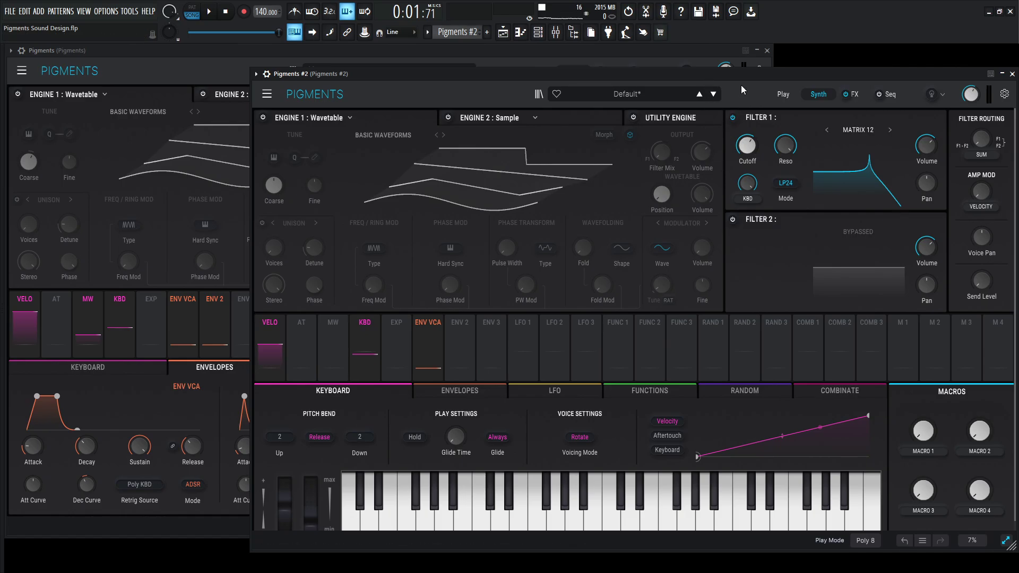
Uncover the first instance to compare its Filter 1 cutoff, and bring the second instance back to the front.
drag(743, 77, 722, 148)
click(501, 122)
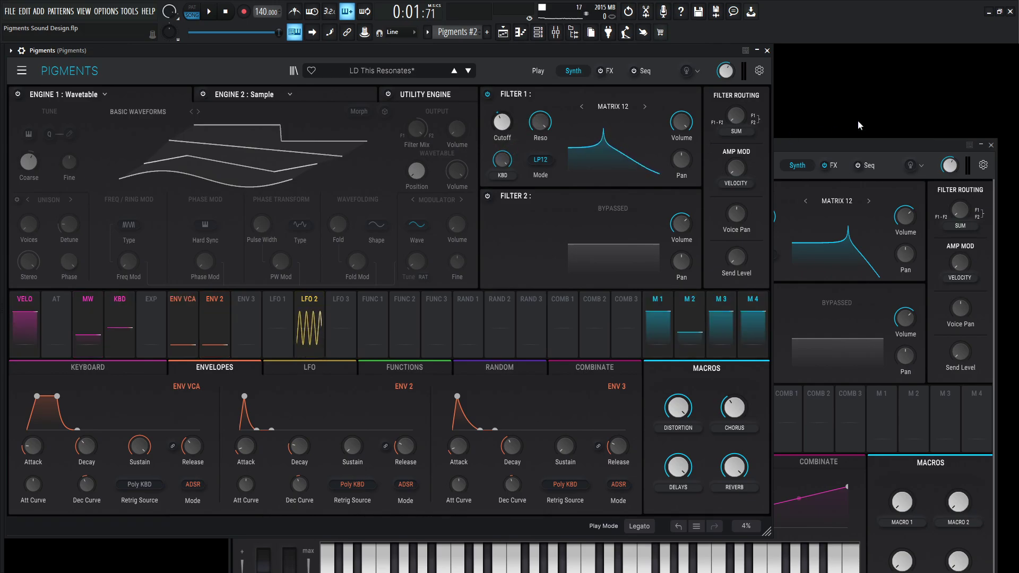
click(871, 144)
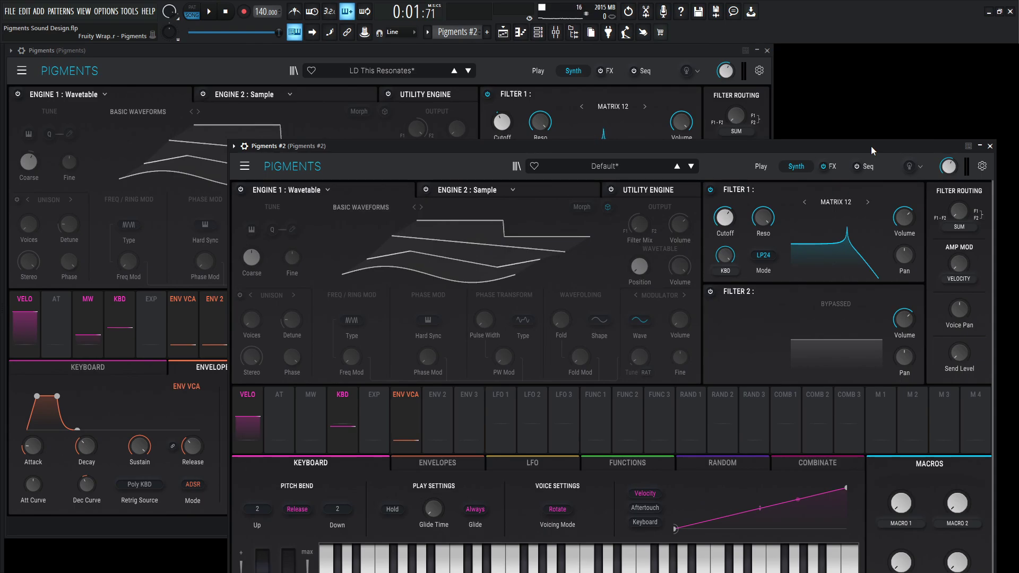
drag(871, 146, 870, 66)
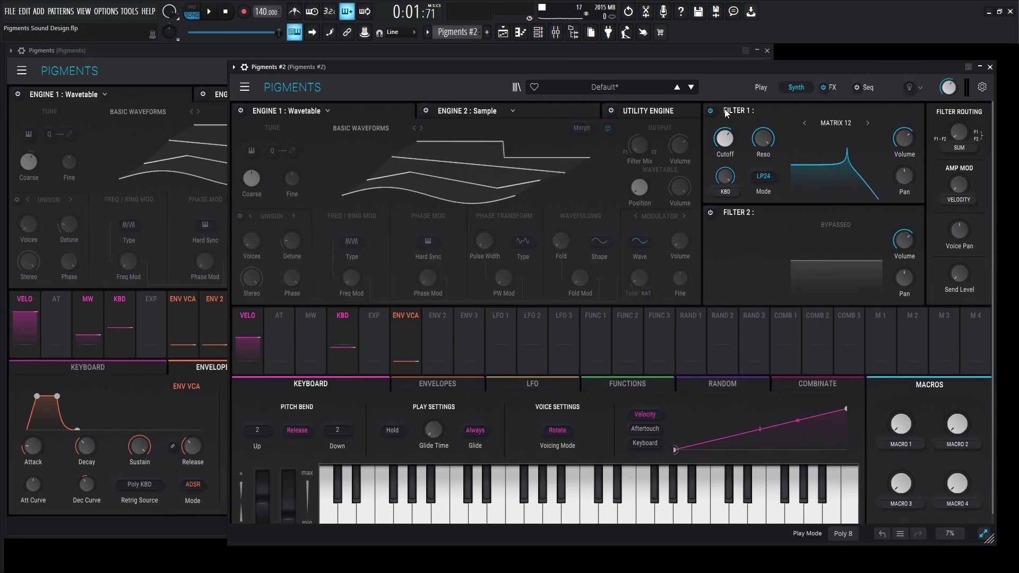
Turn Engine 1 back on as an Analog engine and adjust its filter mix between the two filters.
click(241, 111)
click(321, 112)
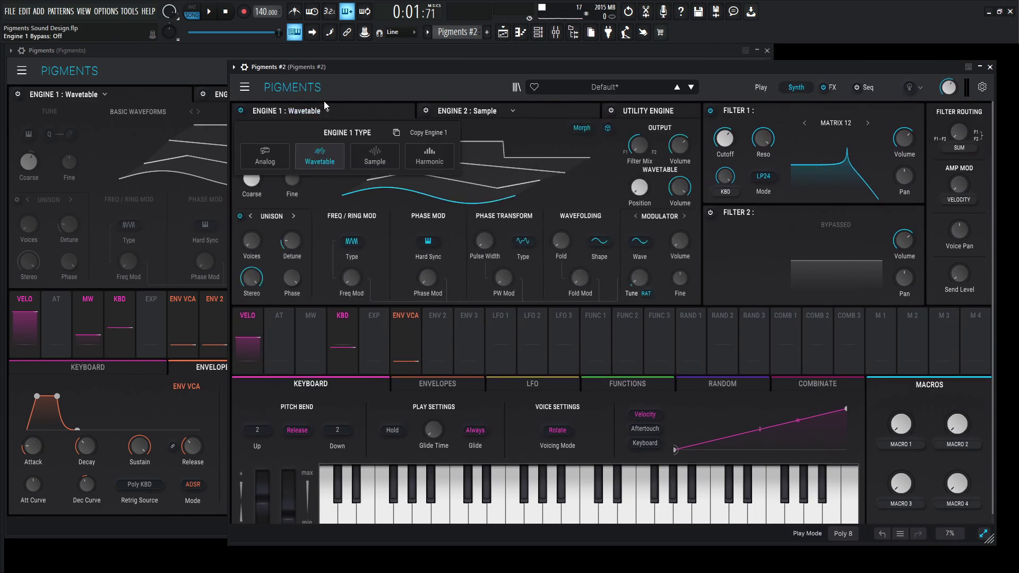
click(249, 156)
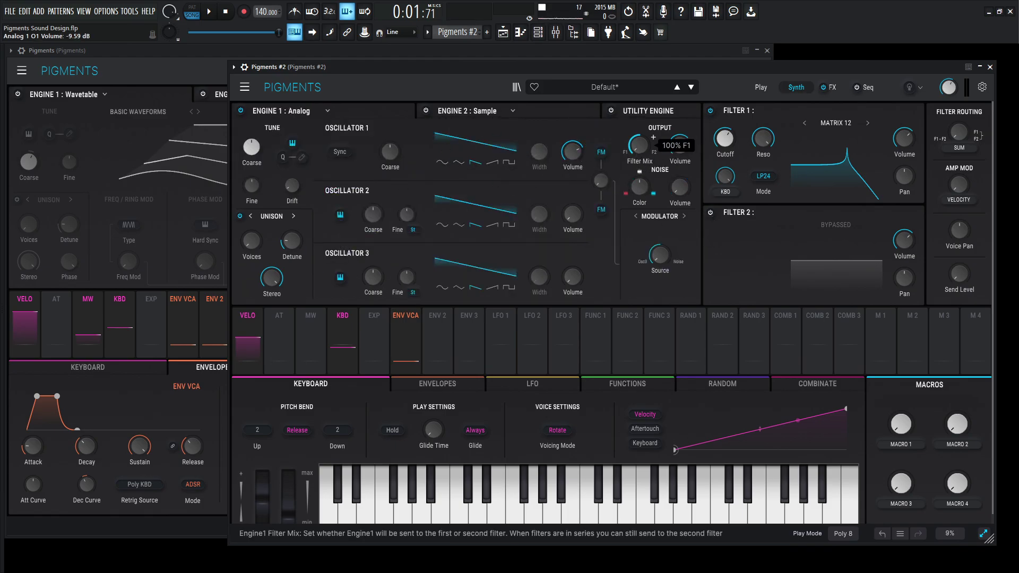
drag(640, 146, 639, 80)
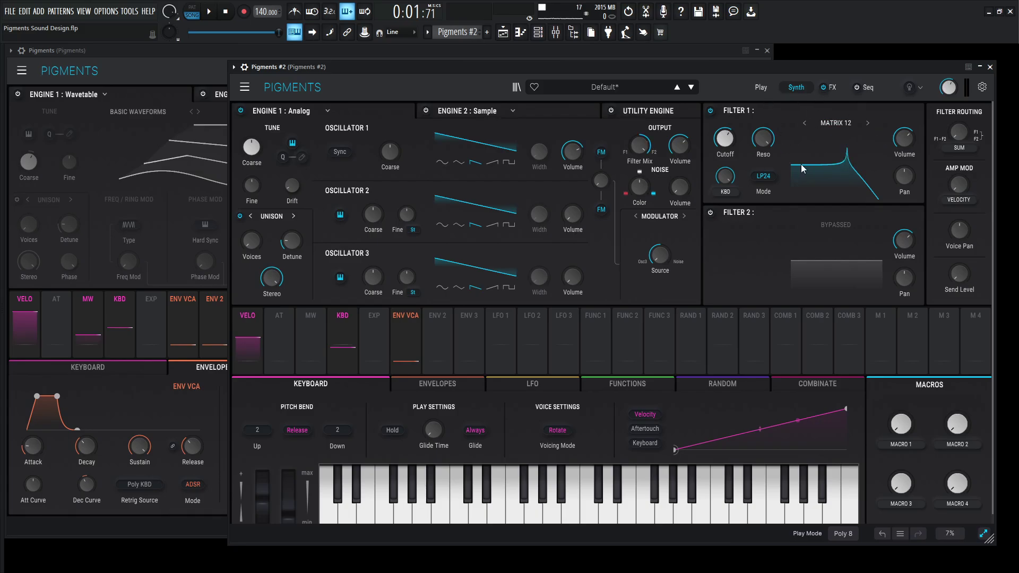
Lower Filter 1's cutoff to 294 Hz and fine-adjust Oscillator 1's volume in the second instance.
mouse_move(644, 152)
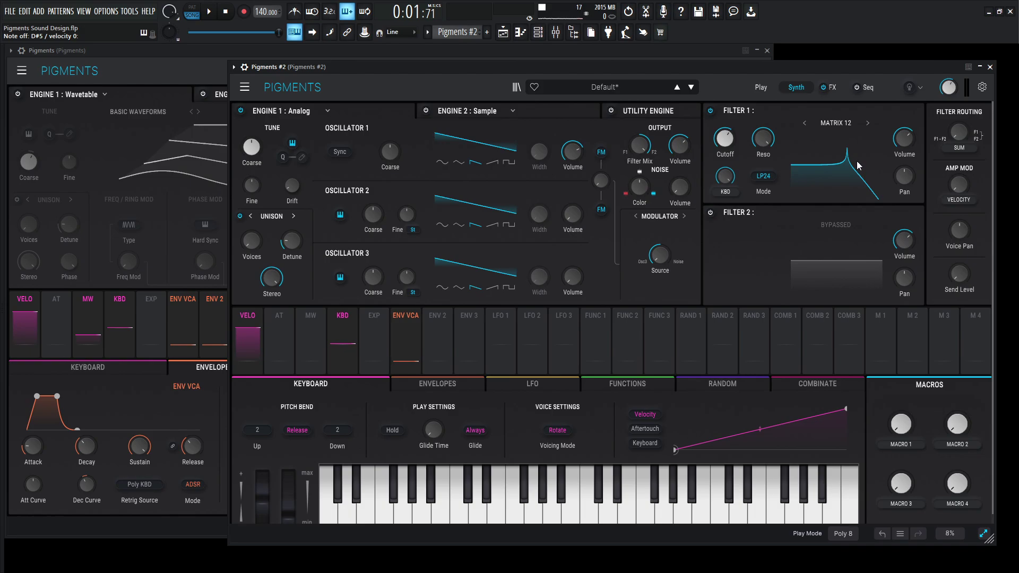
mouse_move(725, 144)
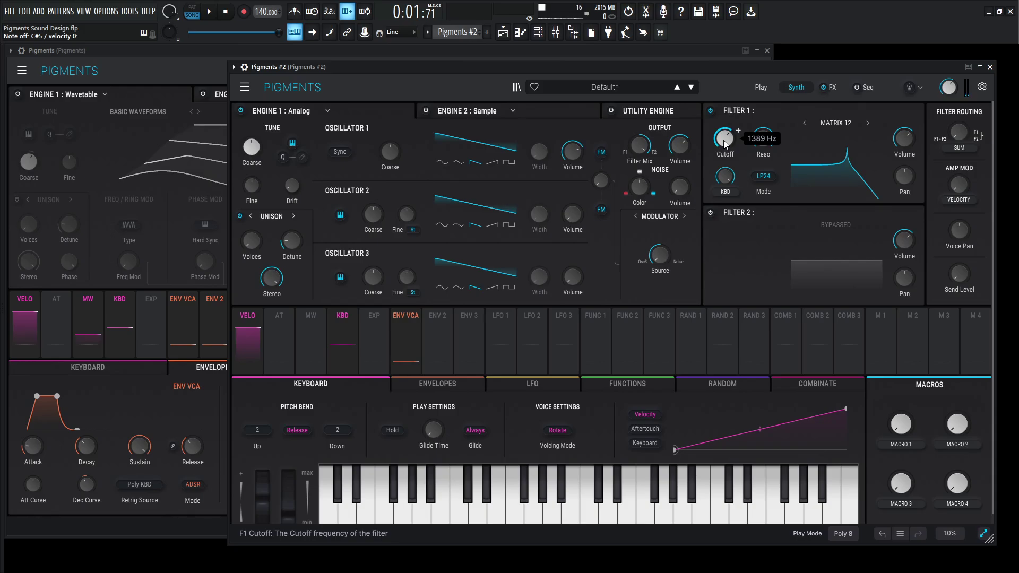
drag(724, 144, 725, 178)
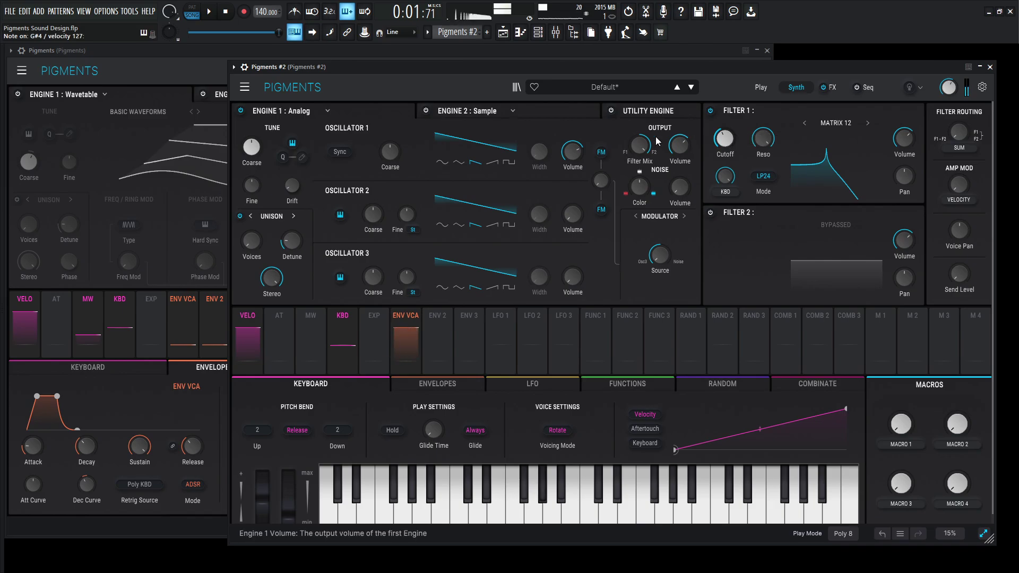
drag(572, 152, 572, 150)
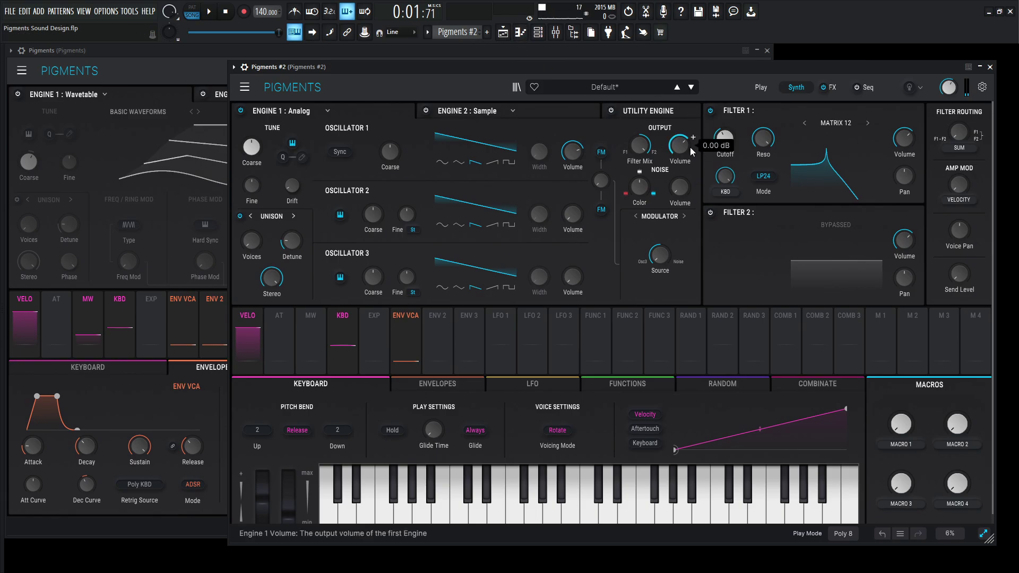
mouse_move(725, 146)
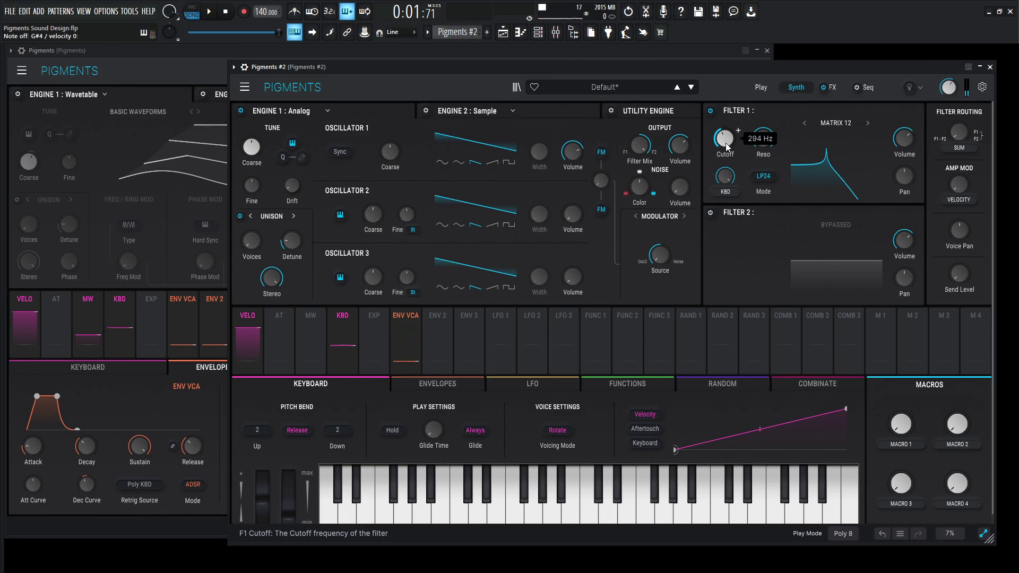
drag(726, 147, 727, 150)
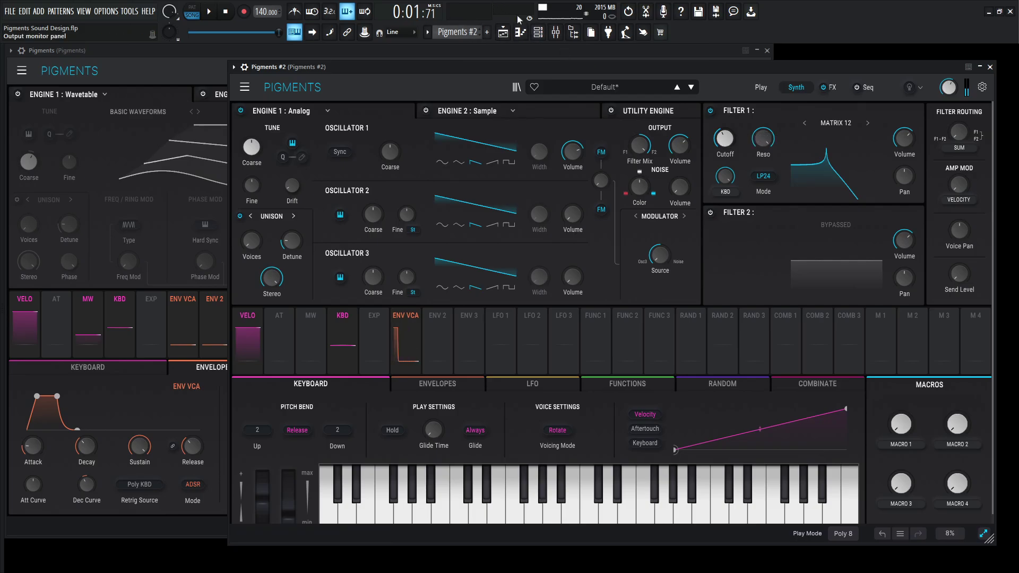
Turn off Engine 1 and raise Filter 1's volume in the second instance, with the first instance's filter uncovered for comparison.
mouse_move(753, 150)
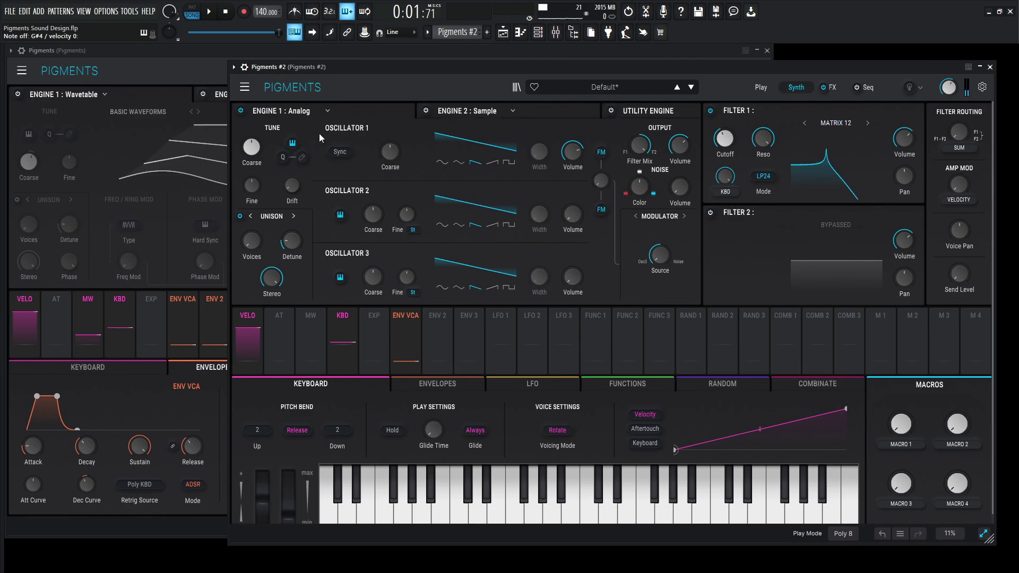
click(241, 110)
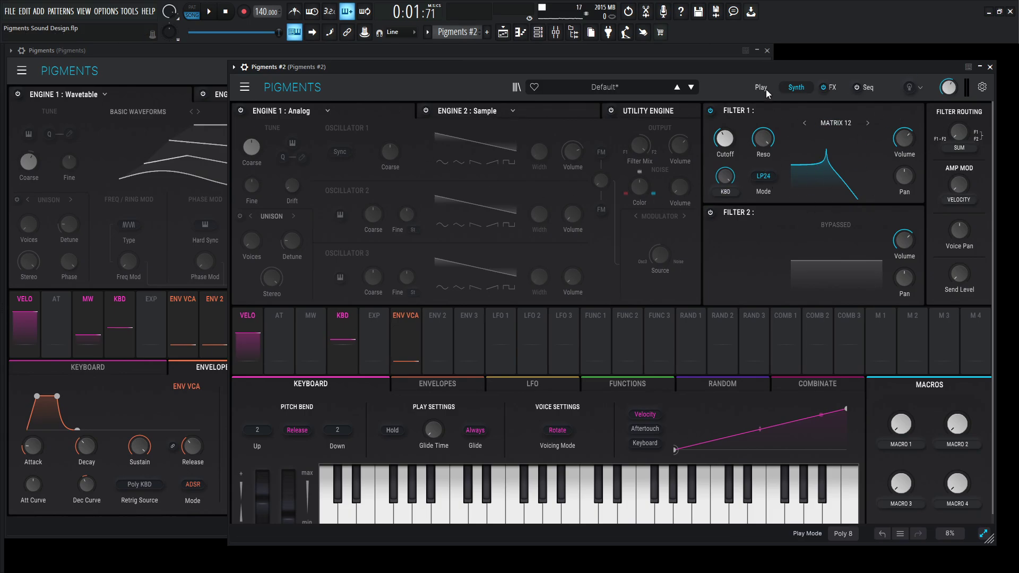
drag(759, 67, 657, 205)
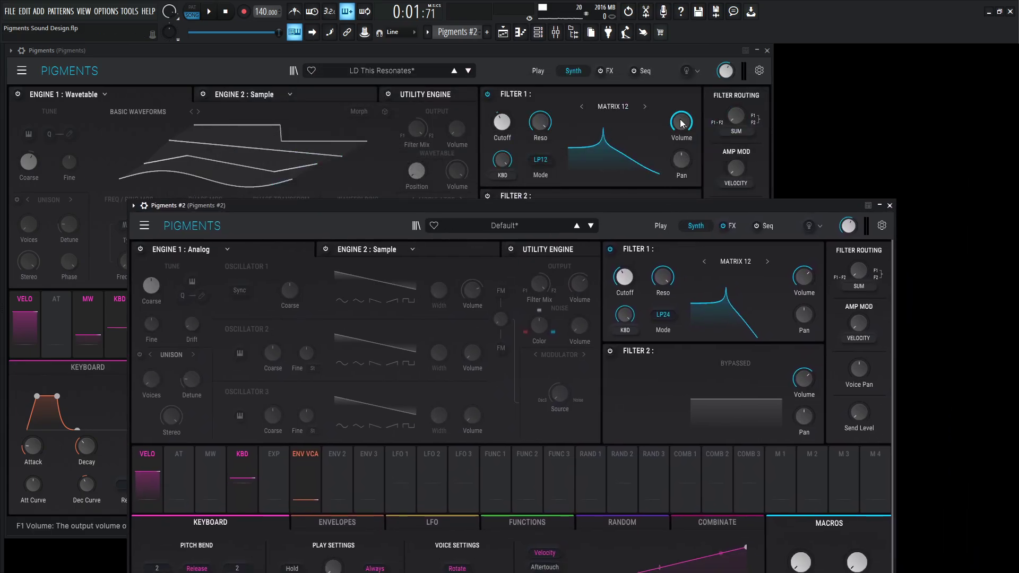
drag(801, 281, 801, 239)
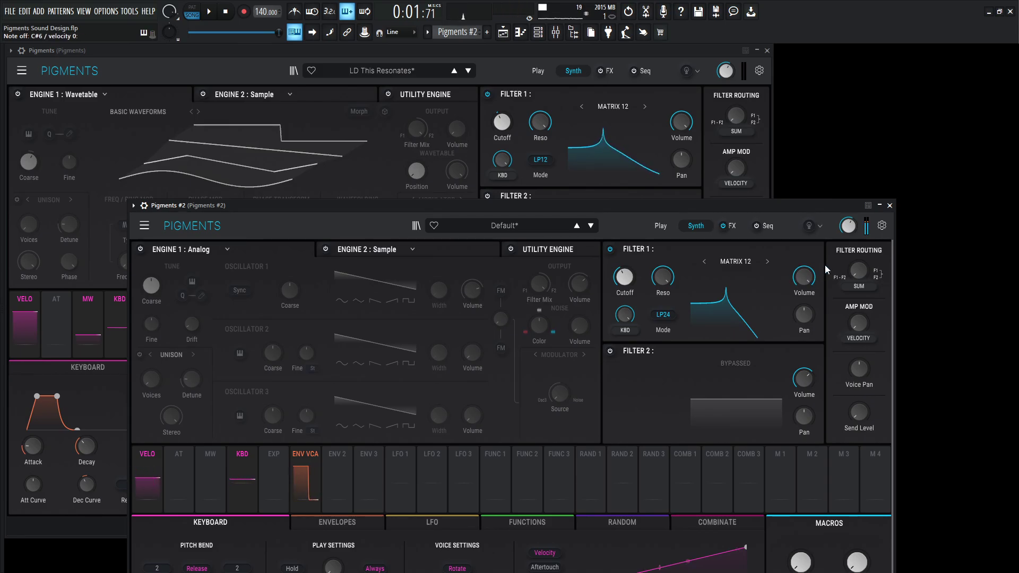
Compare the LP12 and LP24 modes on the second instance's Filter 1 and settle on LP12.
click(662, 316)
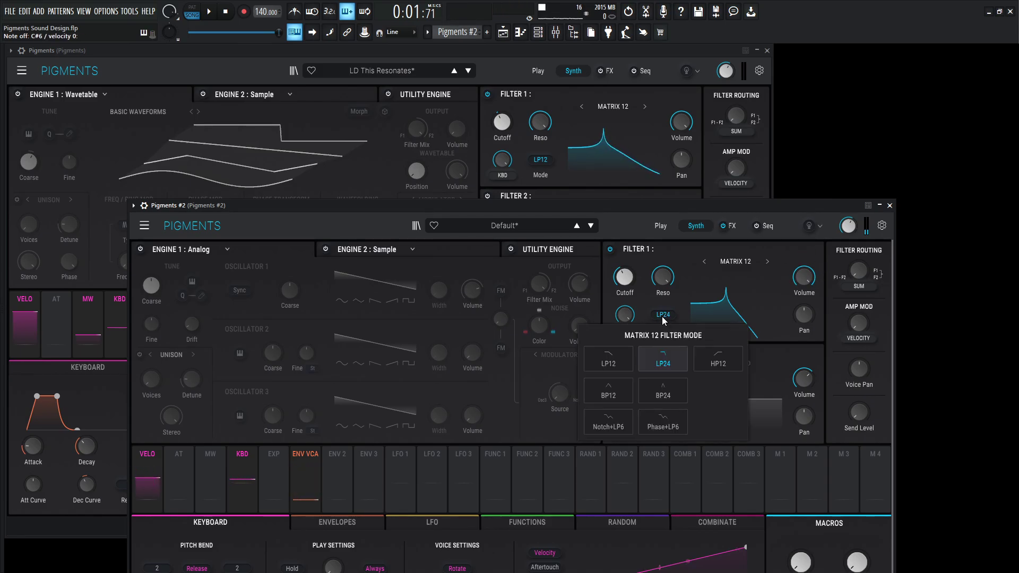
click(627, 358)
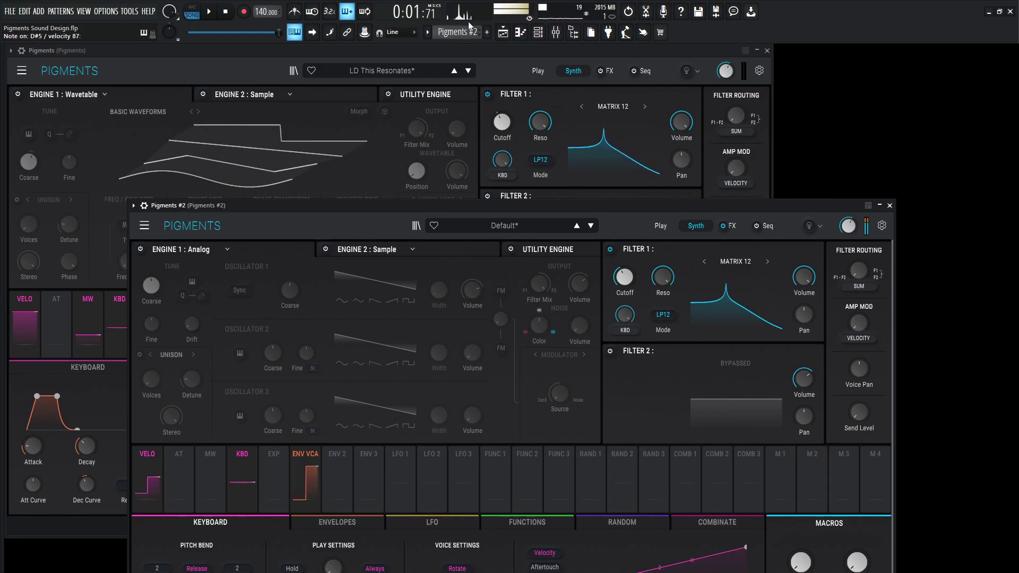
click(665, 317)
click(663, 365)
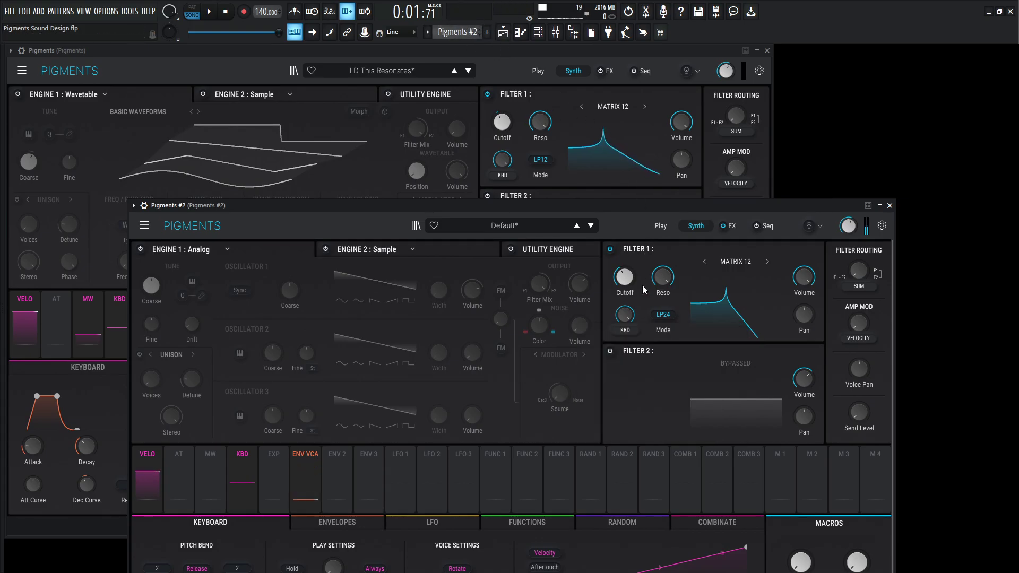
click(664, 320)
click(622, 352)
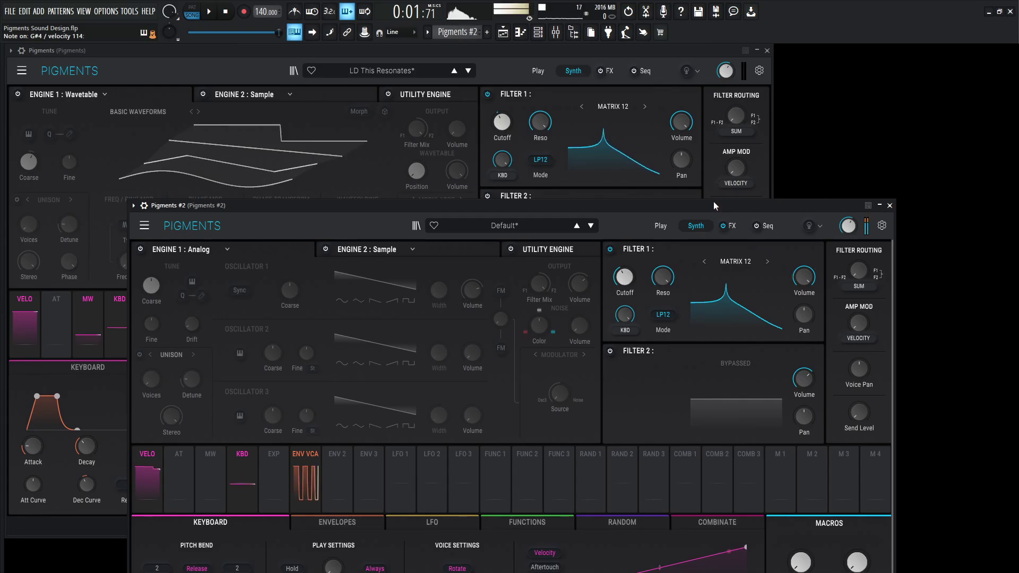
Turn on the effects in the first instance and bypass FX B, the chorus and the compressor to isolate the distortion.
drag(714, 204, 739, 130)
drag(804, 133, 849, 112)
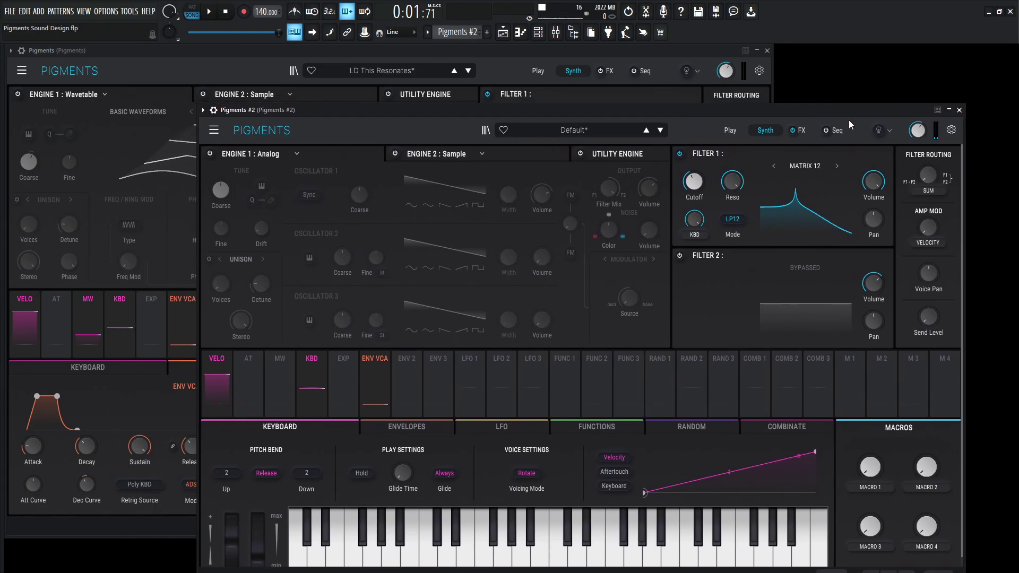
click(584, 49)
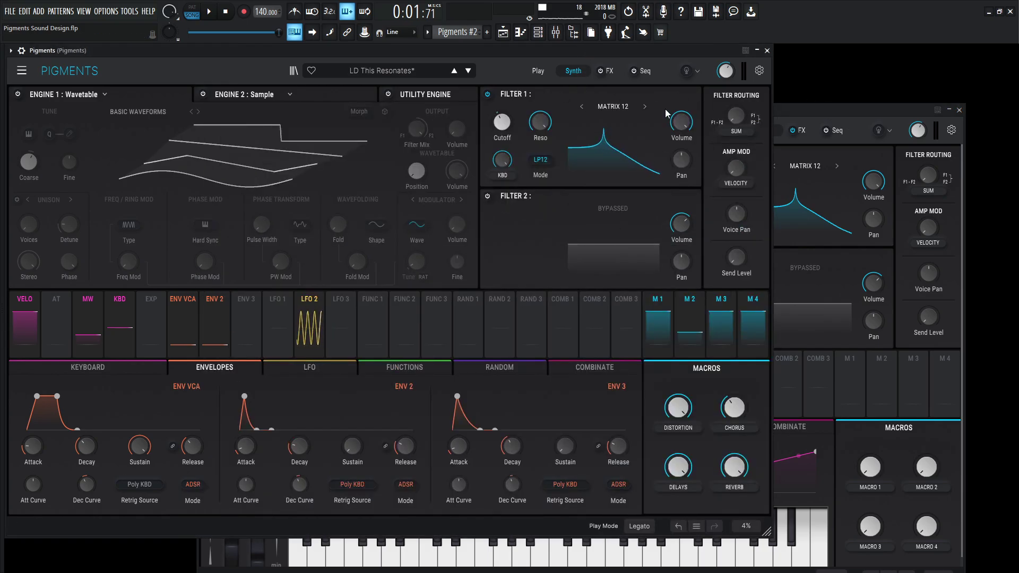
click(608, 70)
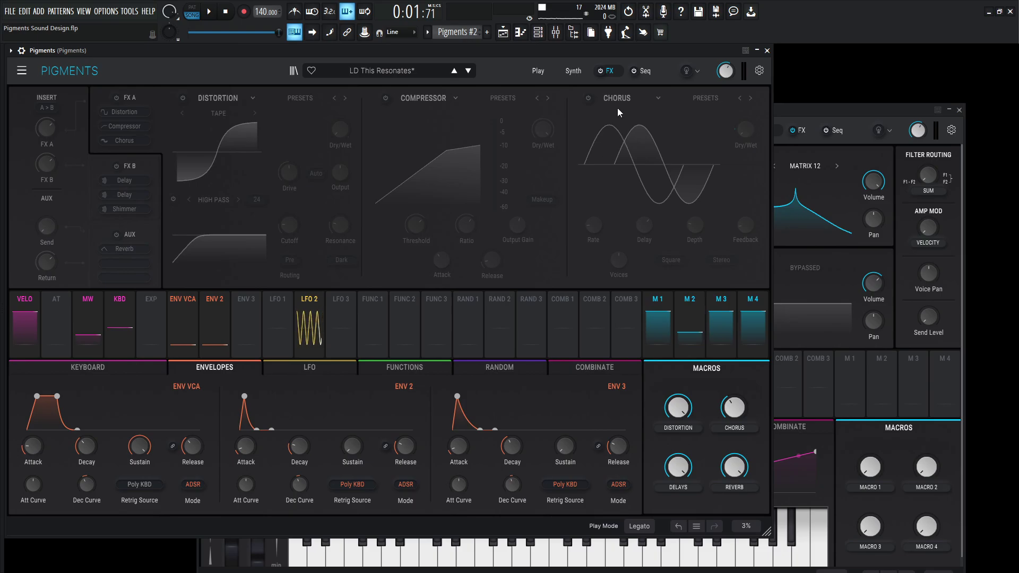
click(600, 71)
click(116, 166)
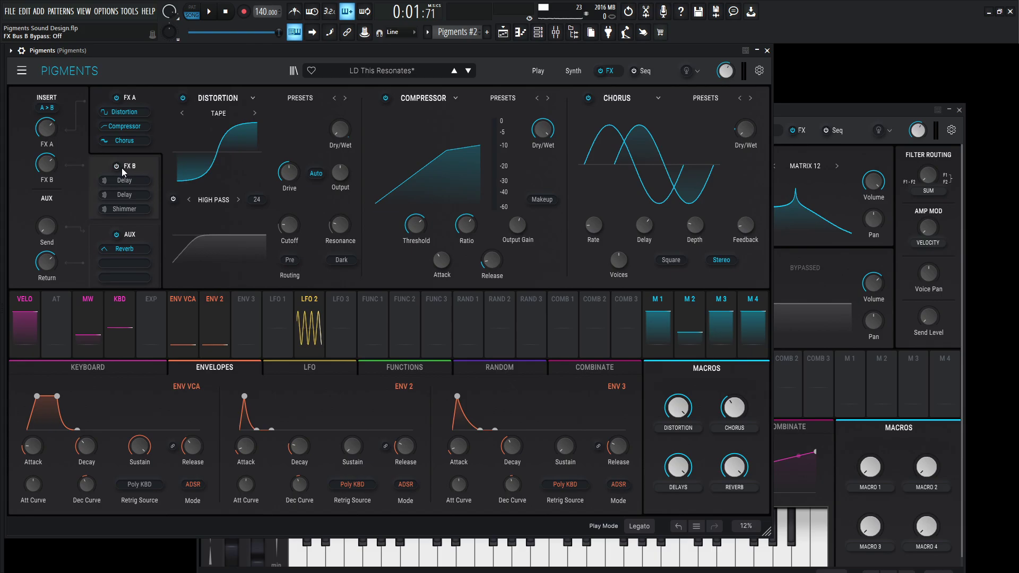
click(588, 98)
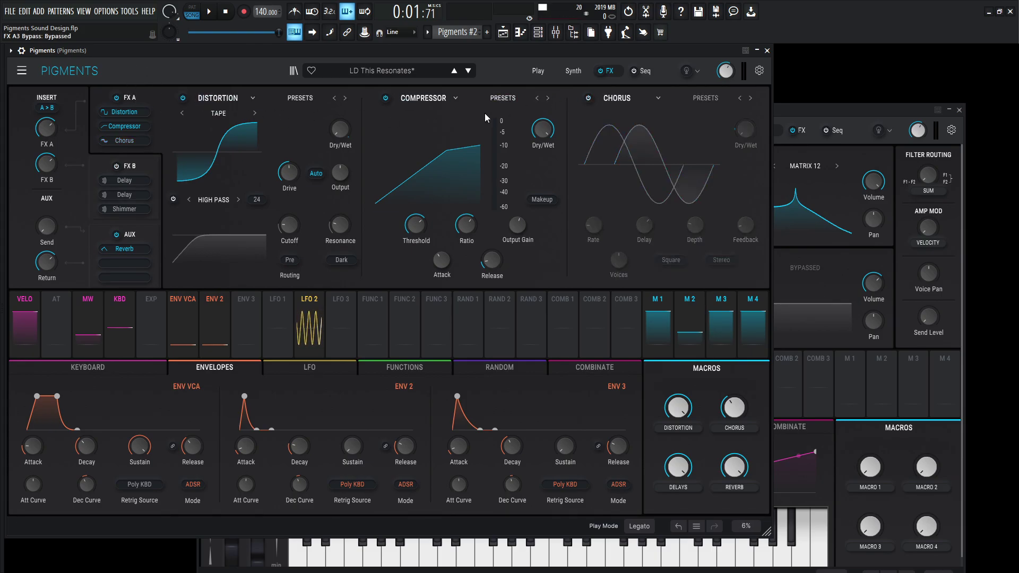
click(385, 98)
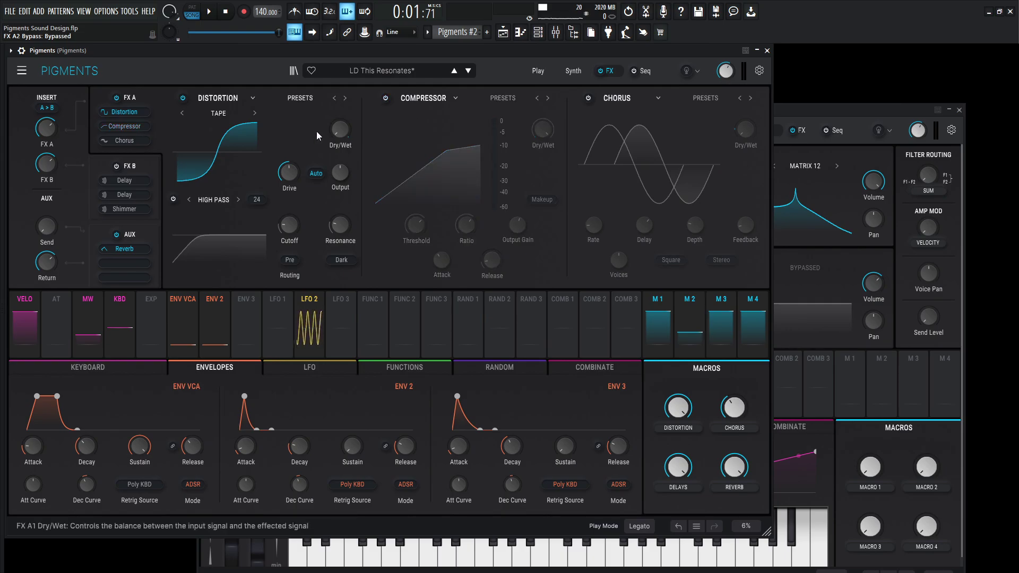
Replace the delay in the second instance's FX A with a Tape distortion and set its drive to 23.6 dB.
click(860, 111)
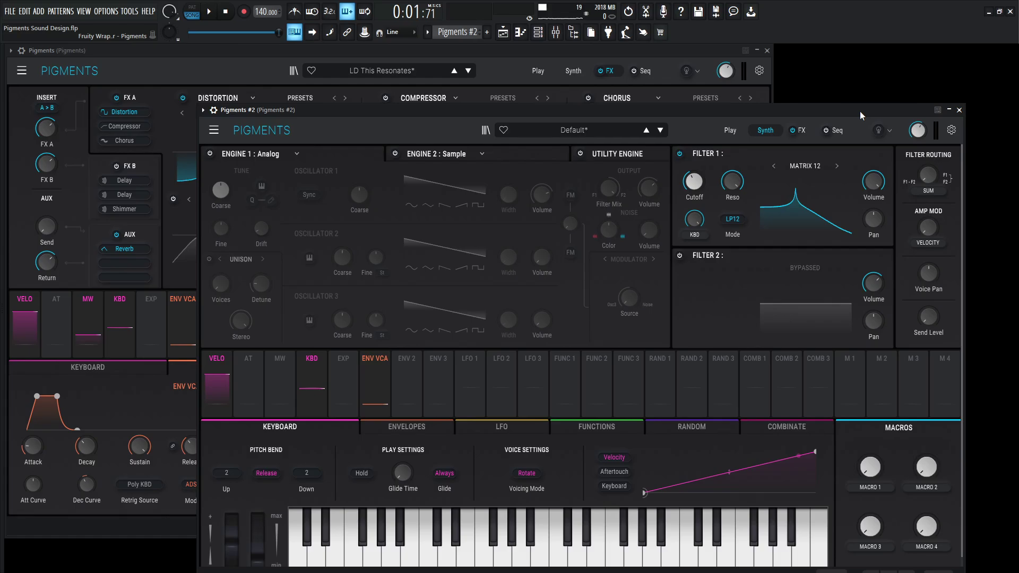
click(800, 131)
click(405, 159)
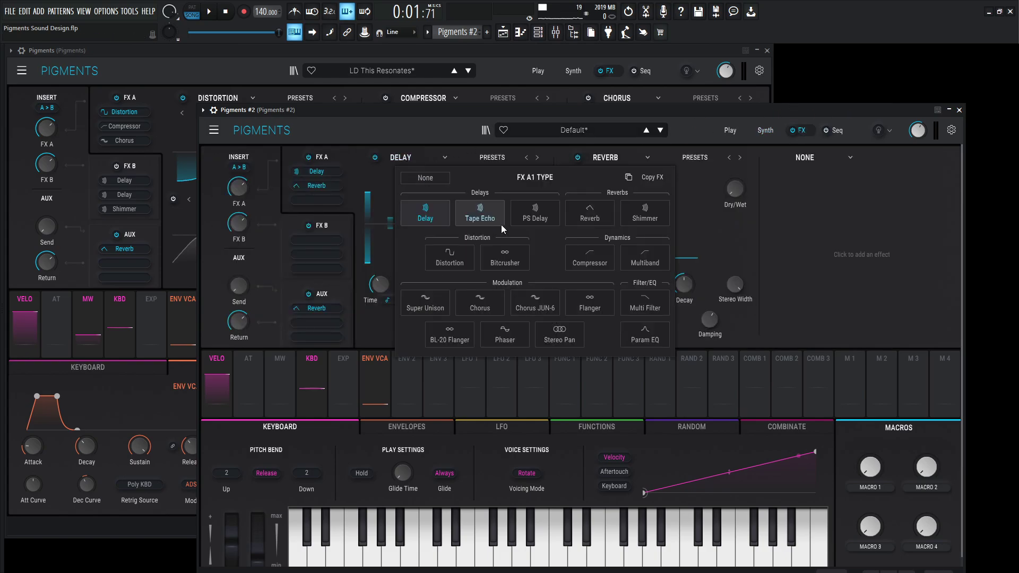
click(452, 257)
drag(427, 112, 528, 142)
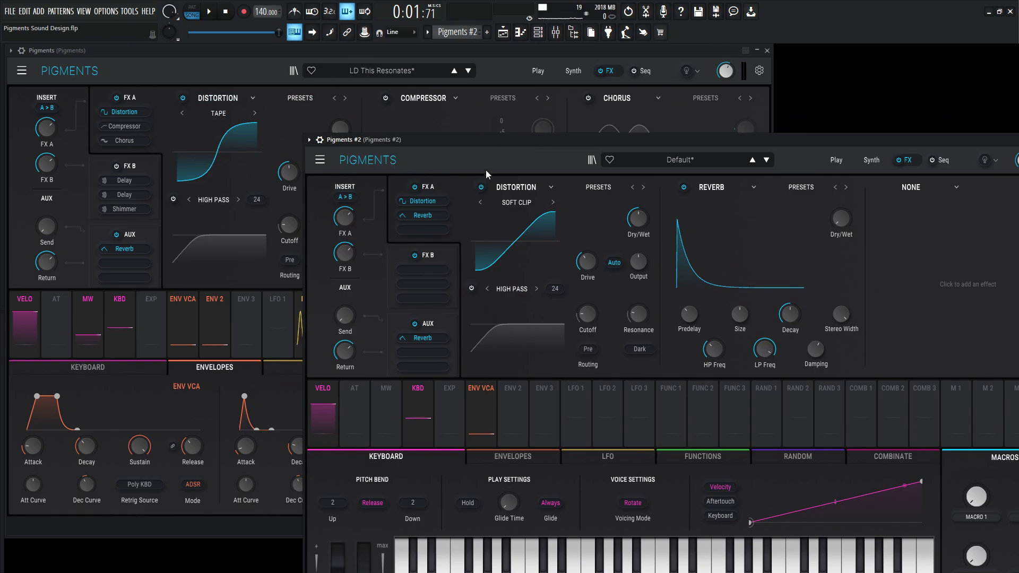
click(552, 202)
drag(514, 141, 396, 206)
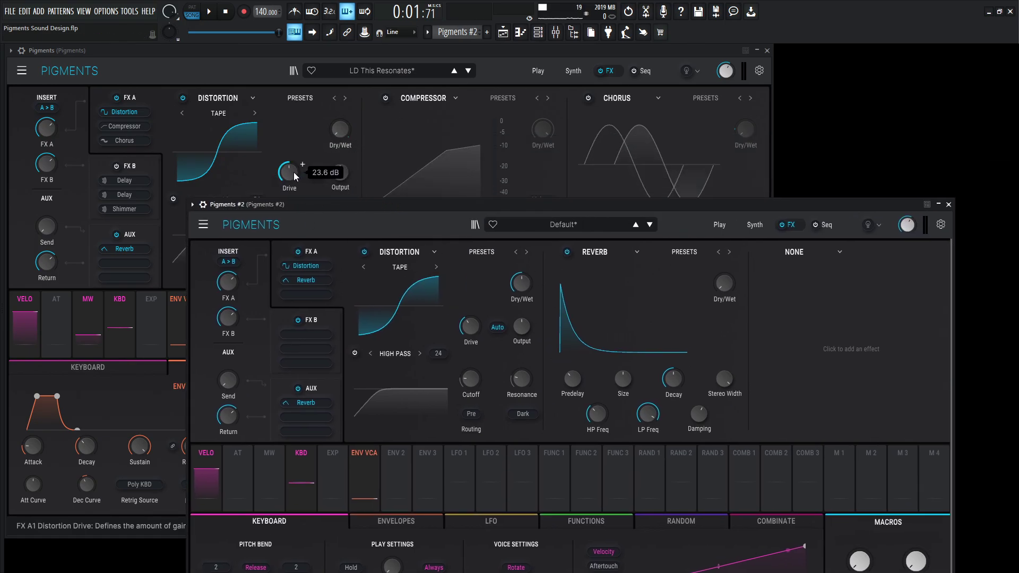
mouse_move(475, 325)
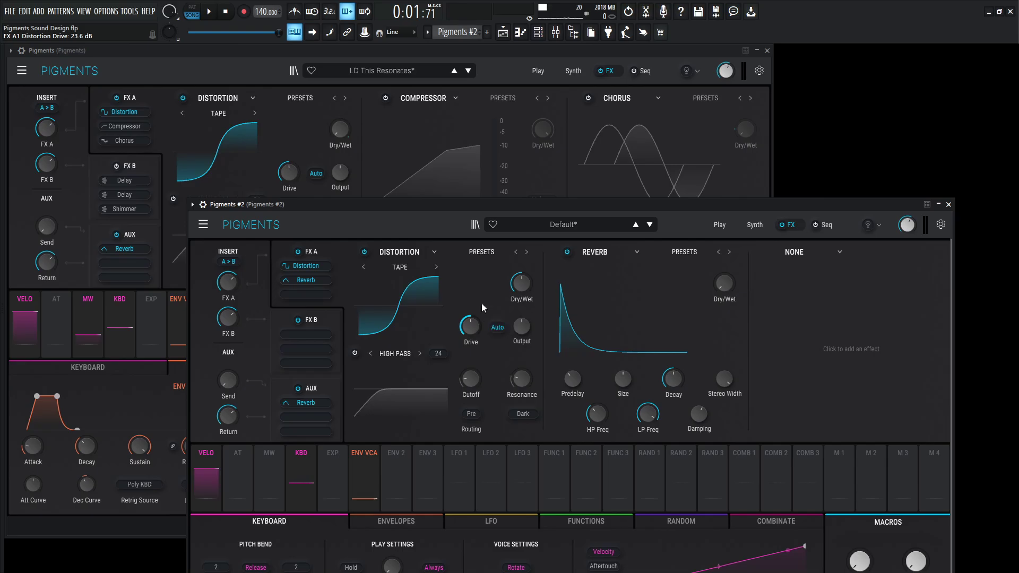
Check the first instance's distortion dry/wet routing, and in the second instance lower the distortion's dry/wet and assign Macro 1 to it.
click(319, 52)
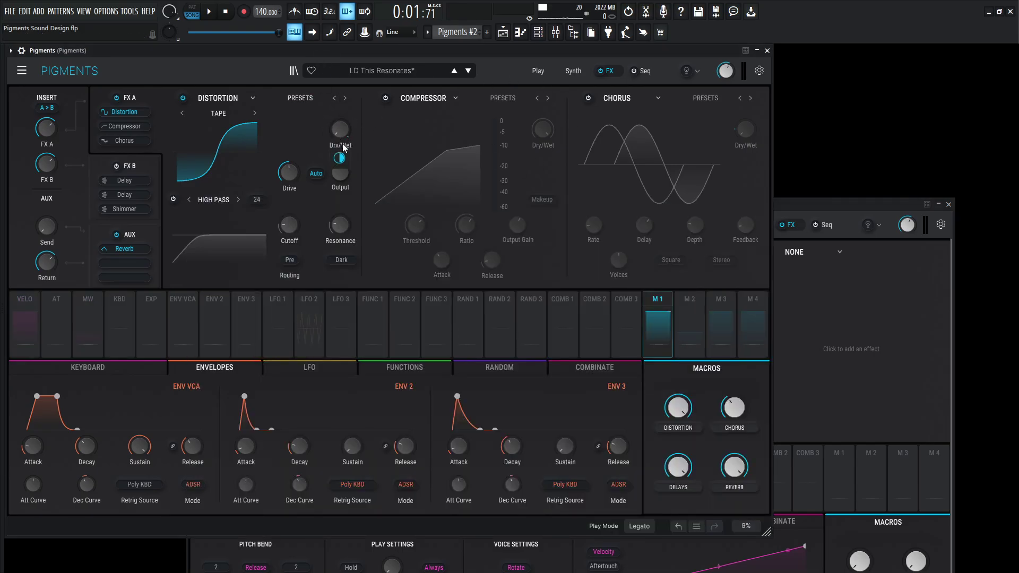
mouse_move(340, 166)
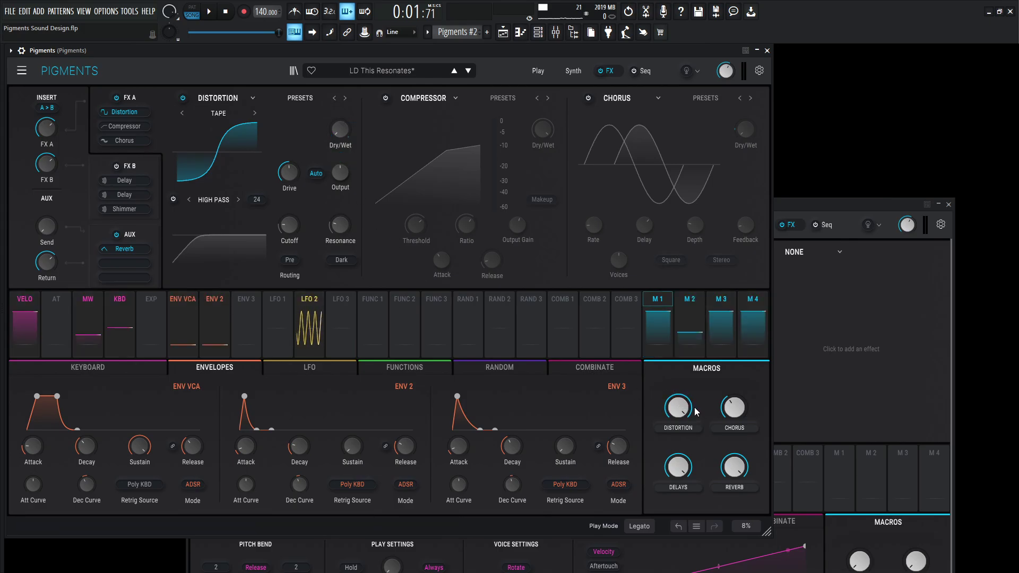
drag(810, 202, 818, 63)
drag(530, 144, 530, 199)
drag(849, 342, 529, 148)
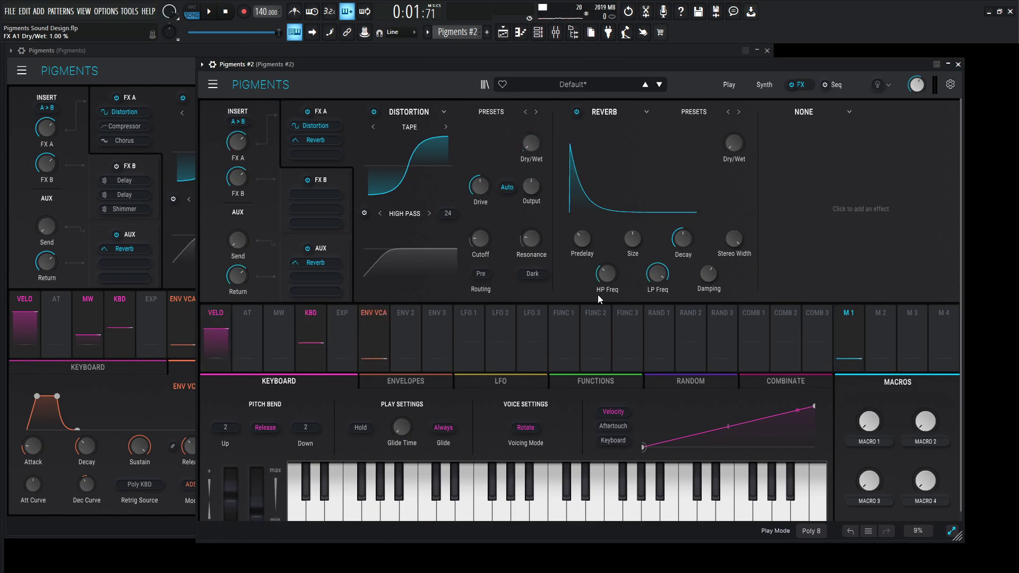
Turn up Macro 1 in the second instance and rename it Distortion.
mouse_move(869, 422)
mouse_down()
mouse_move(869, 366)
mouse_move(869, 451)
mouse_move(869, 361)
mouse_up()
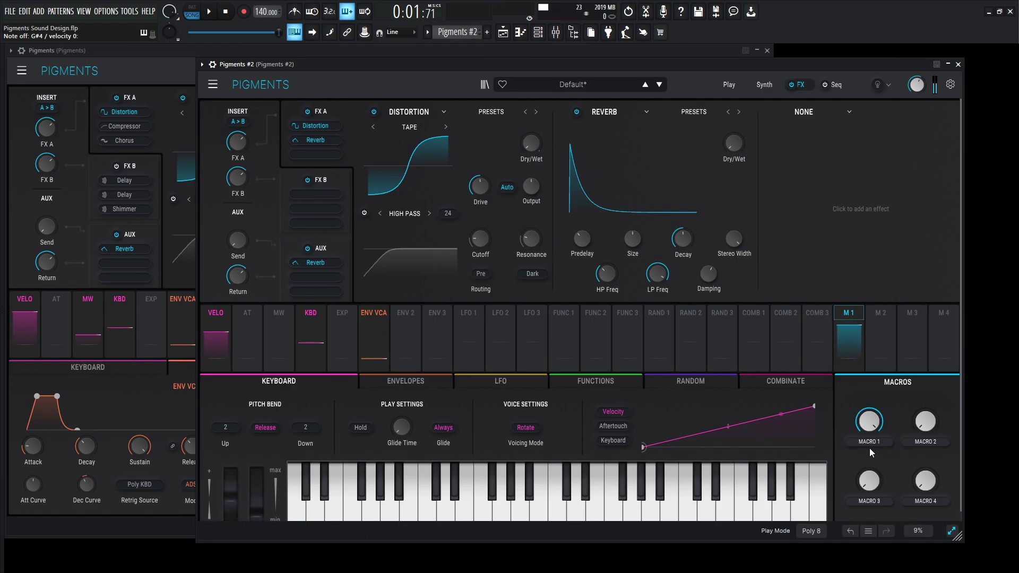
text(distor)
Turn the compressor back on in the first instance and examine its ratio setting.
drag(601, 62, 572, 171)
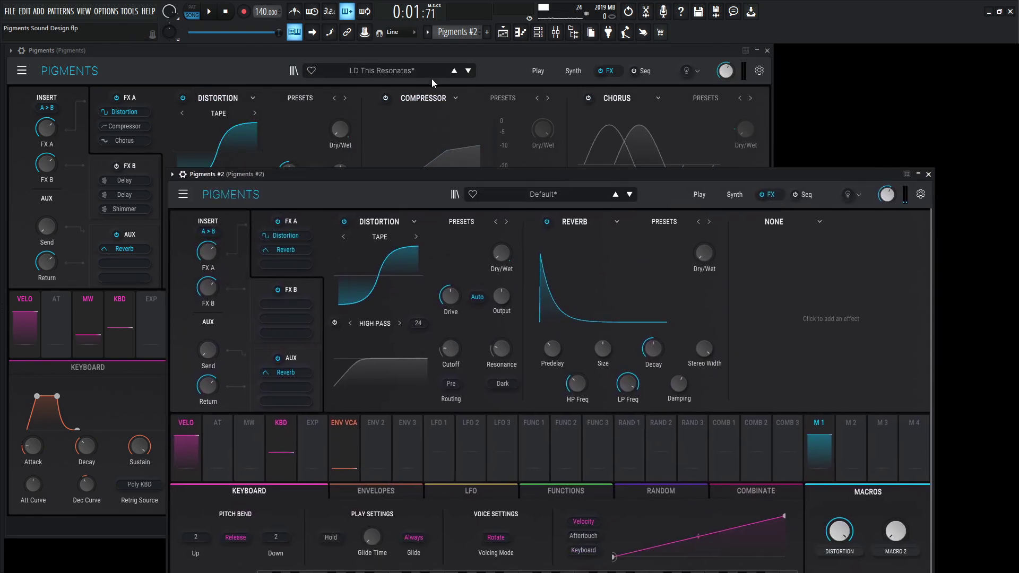
click(497, 62)
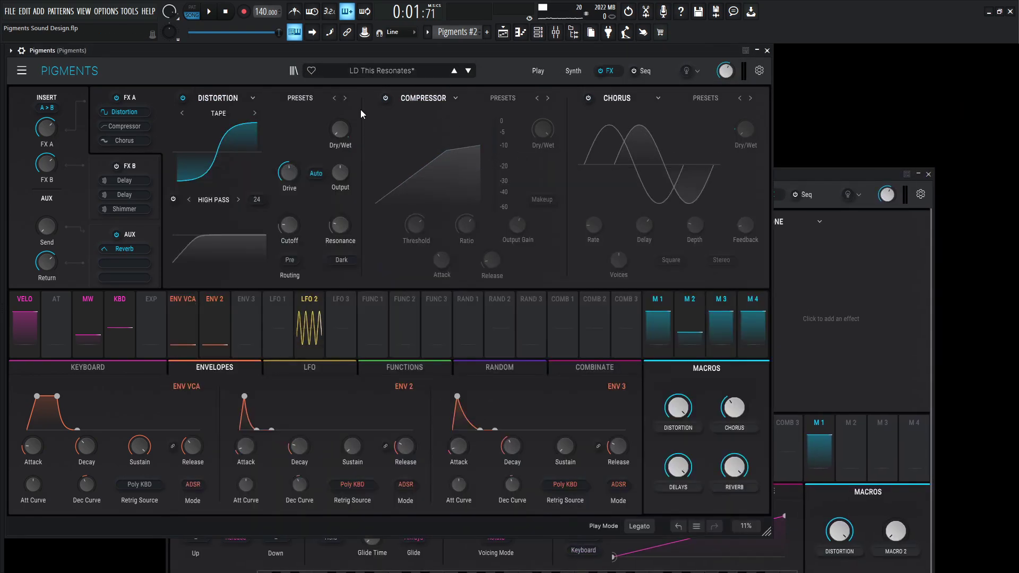
click(385, 98)
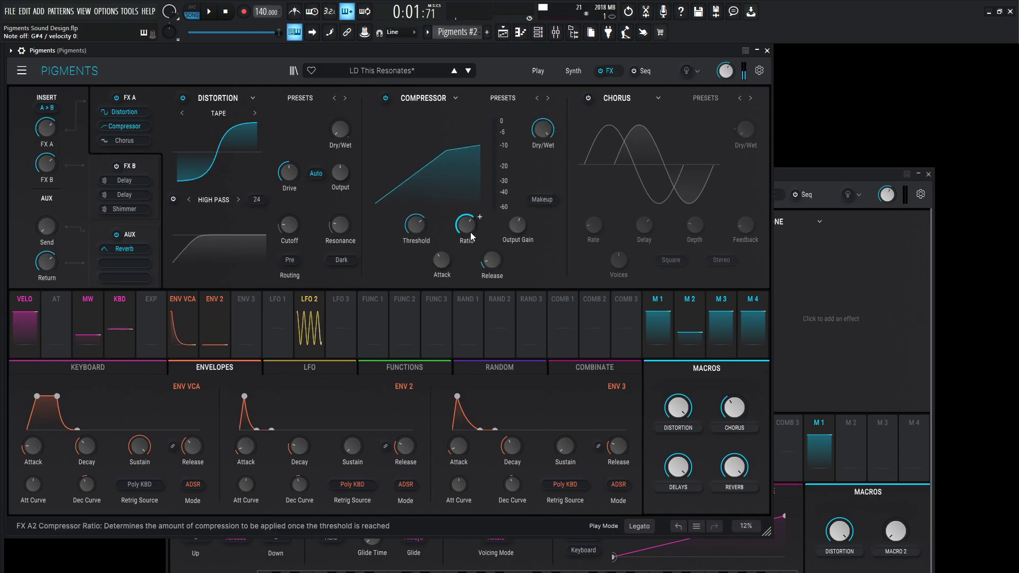
mouse_move(472, 237)
Replace the reverb in the second instance's FX A with a compressor and lower its threshold to match the first instance.
click(798, 178)
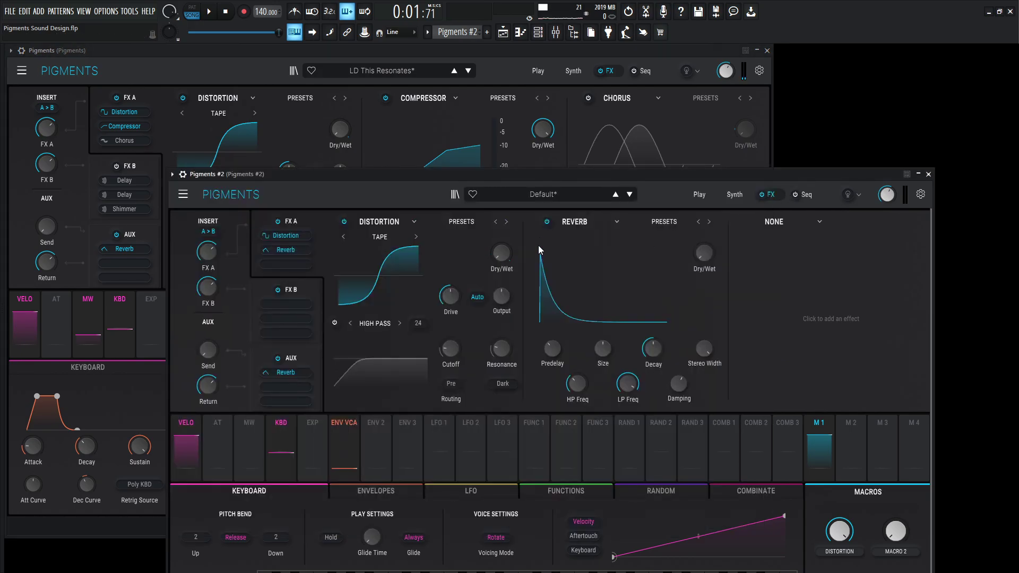
click(593, 228)
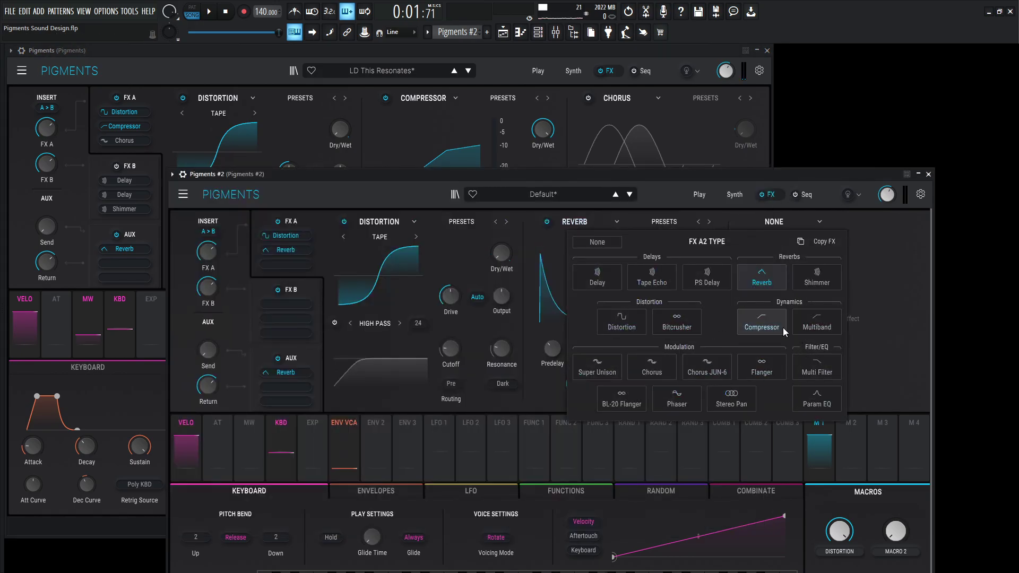
click(761, 321)
mouse_move(641, 341)
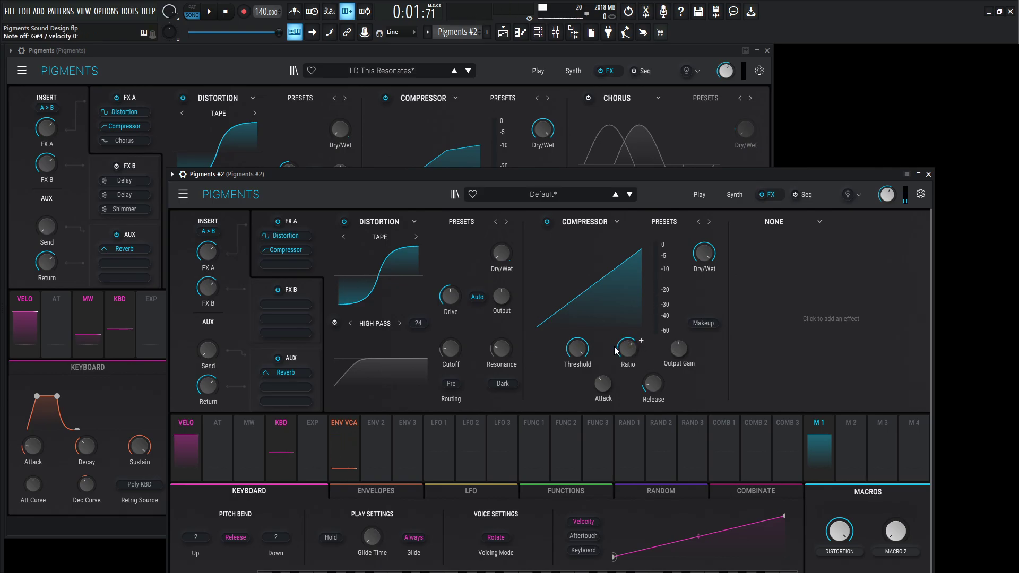
mouse_move(578, 351)
drag(578, 353, 578, 409)
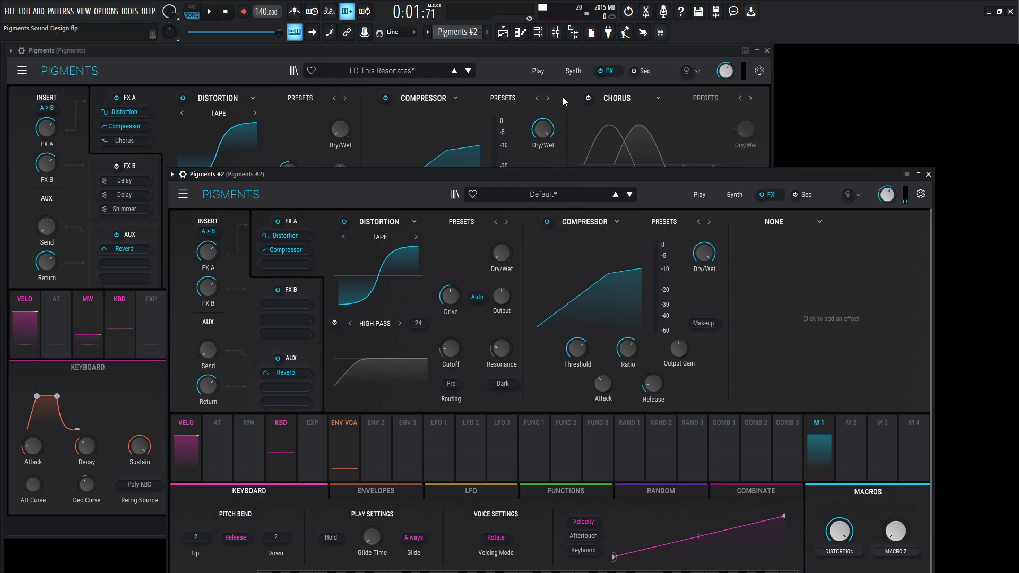
Check the first instance's compressor attack setting and compare it with the second instance.
click(568, 50)
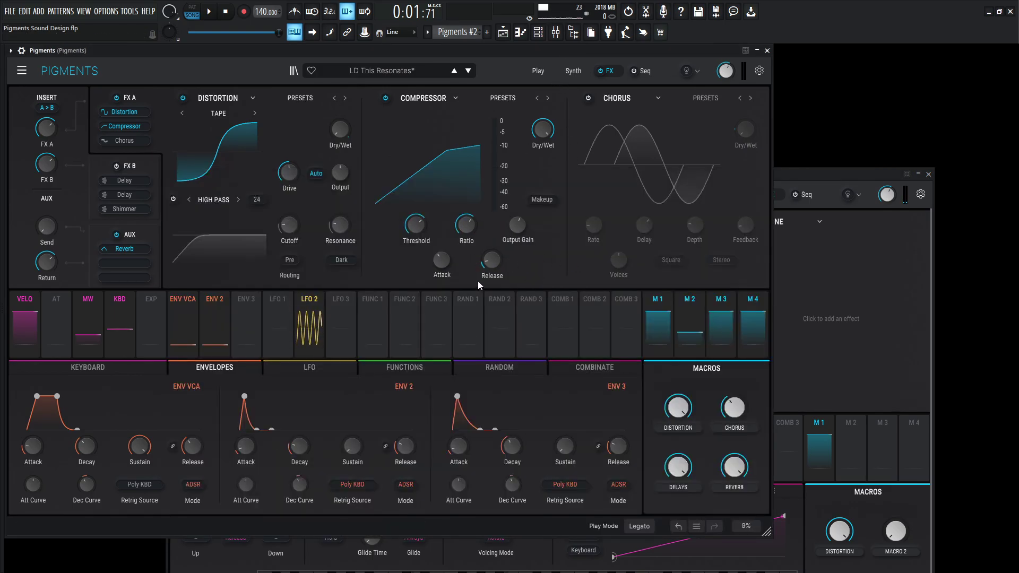
mouse_move(444, 262)
click(803, 176)
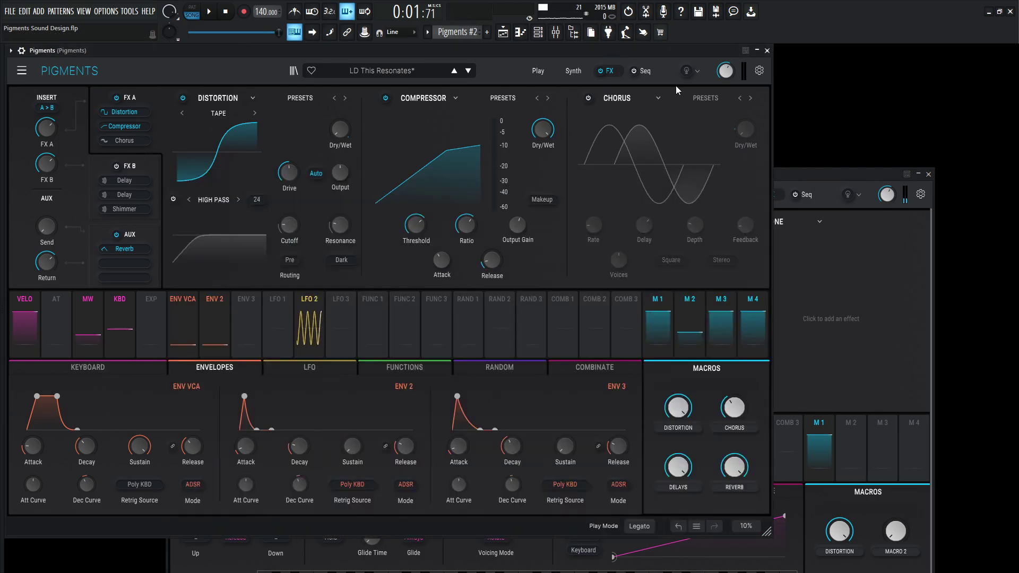
Turn the chorus back on in the first instance and inspect its dry/wet modulation from Macro 2.
click(589, 98)
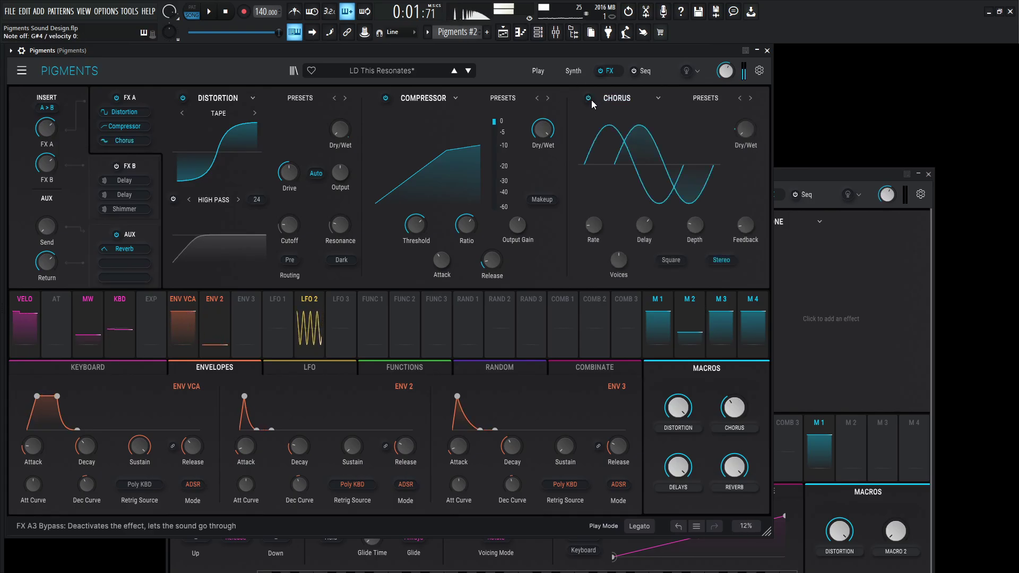
mouse_move(750, 132)
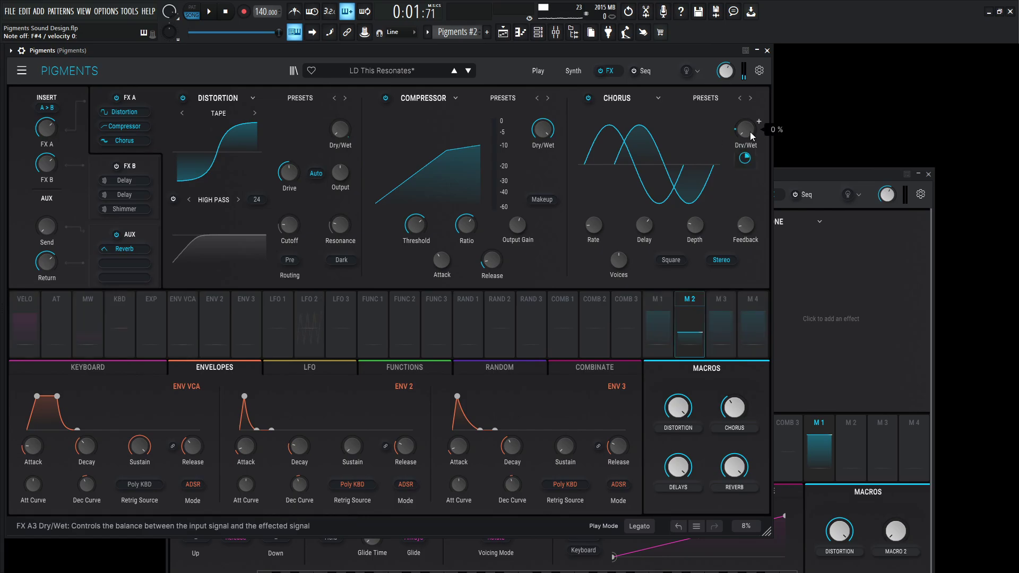
mouse_move(743, 158)
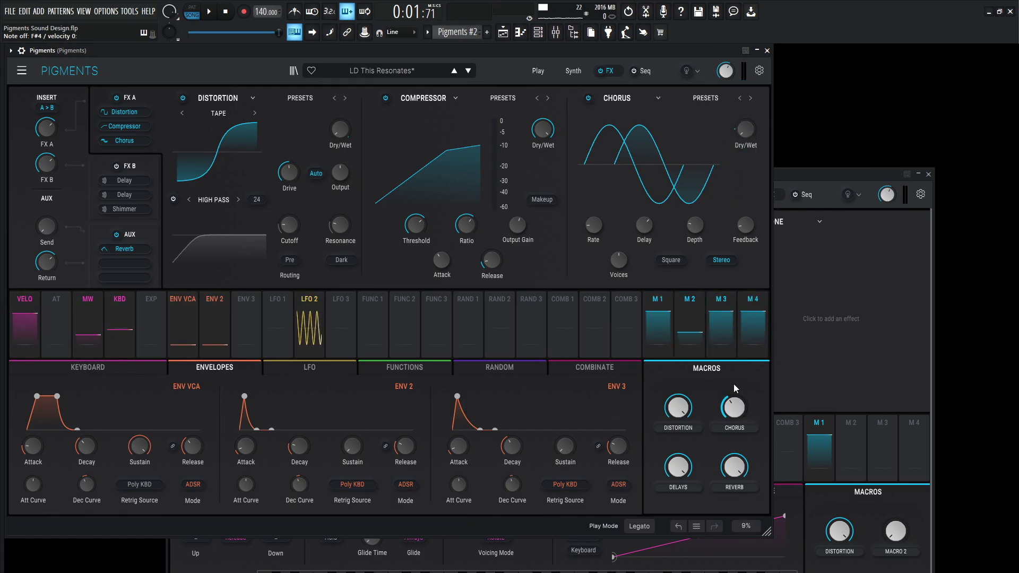
click(690, 299)
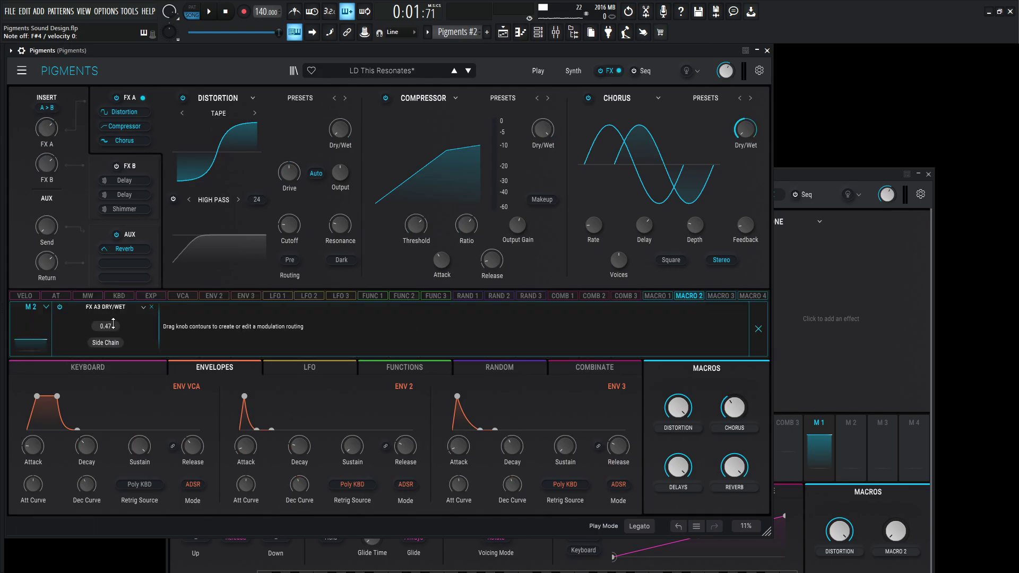
click(758, 329)
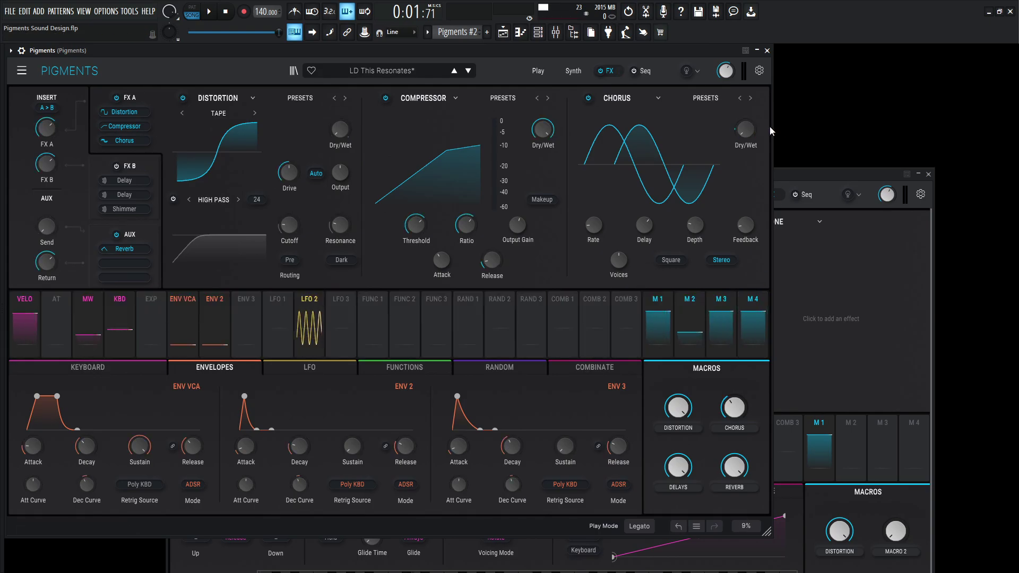
mouse_move(745, 134)
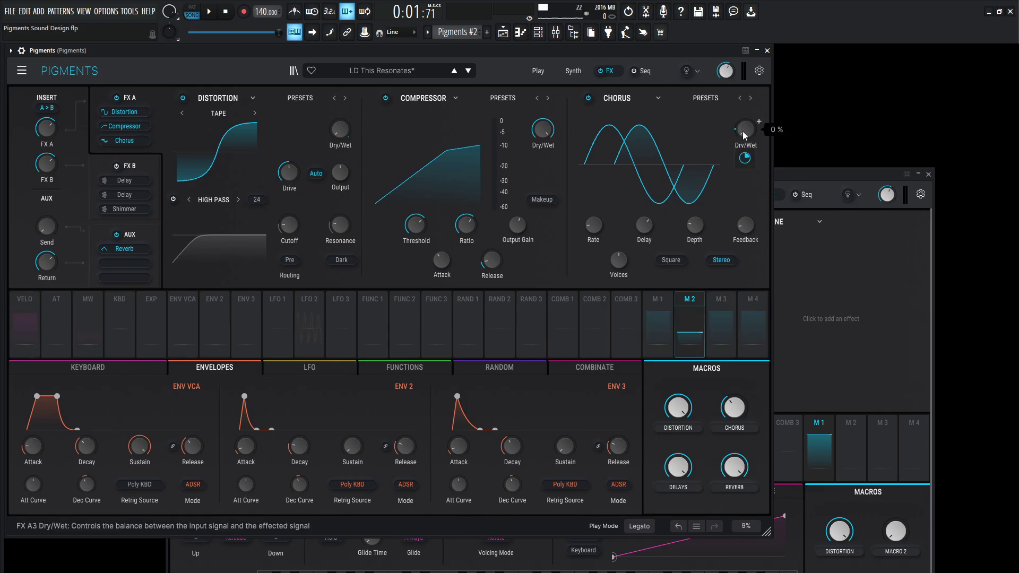
Add a Chorus as the third FX A effect in the second instance and modulate its dry/wet from Macro 2 by 0.47.
drag(844, 174, 836, 110)
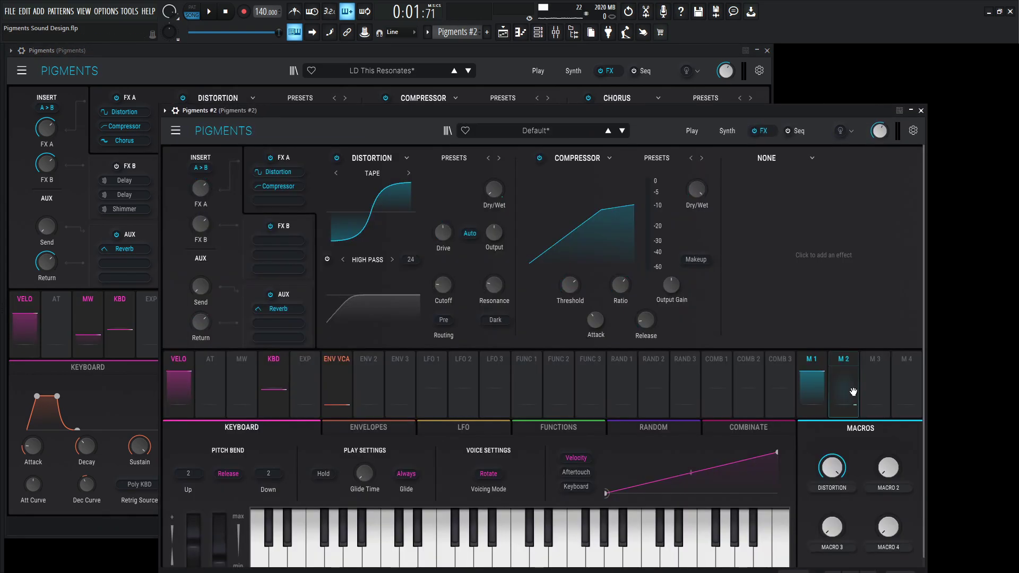
click(771, 158)
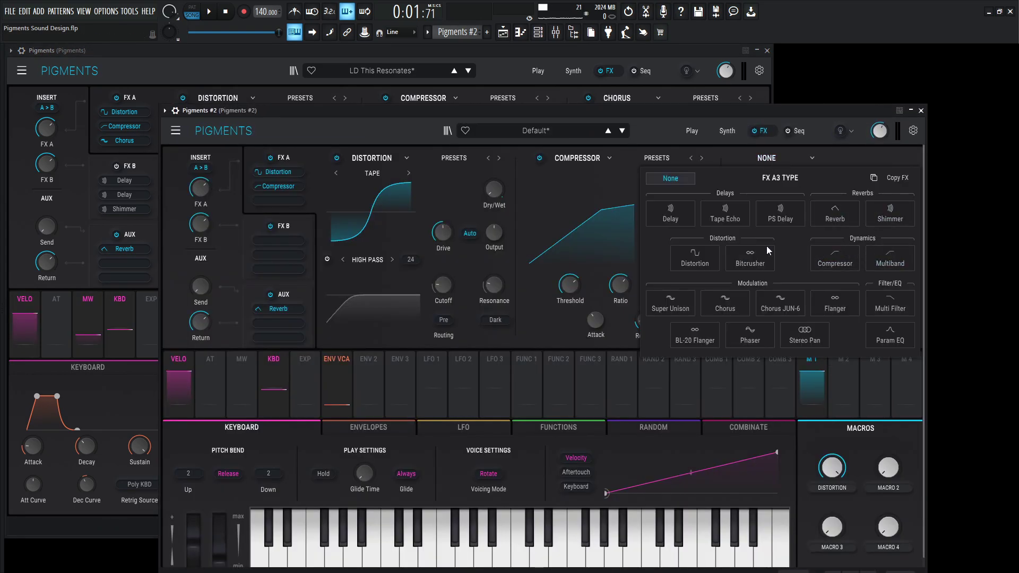
click(725, 303)
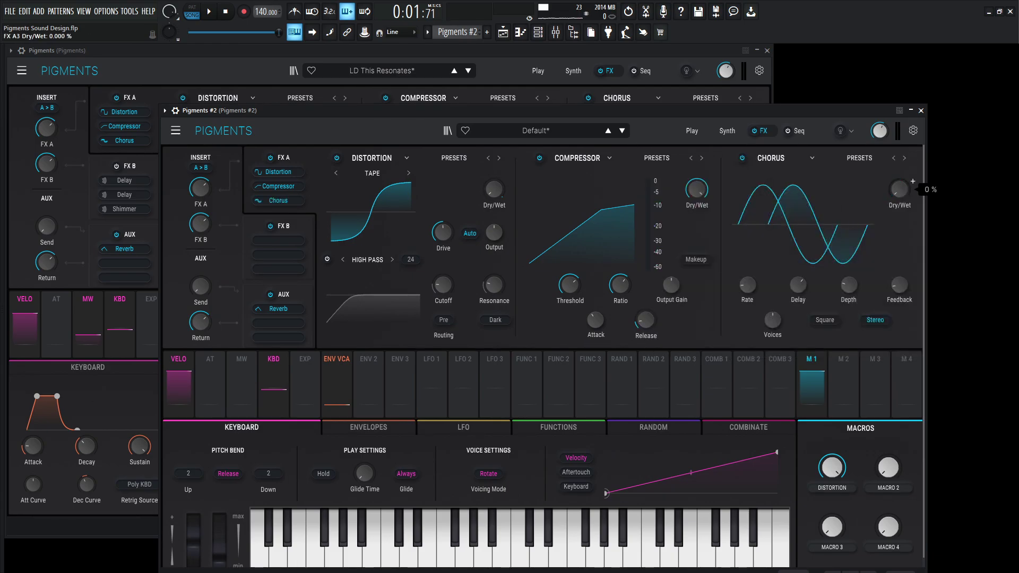
drag(843, 366, 898, 194)
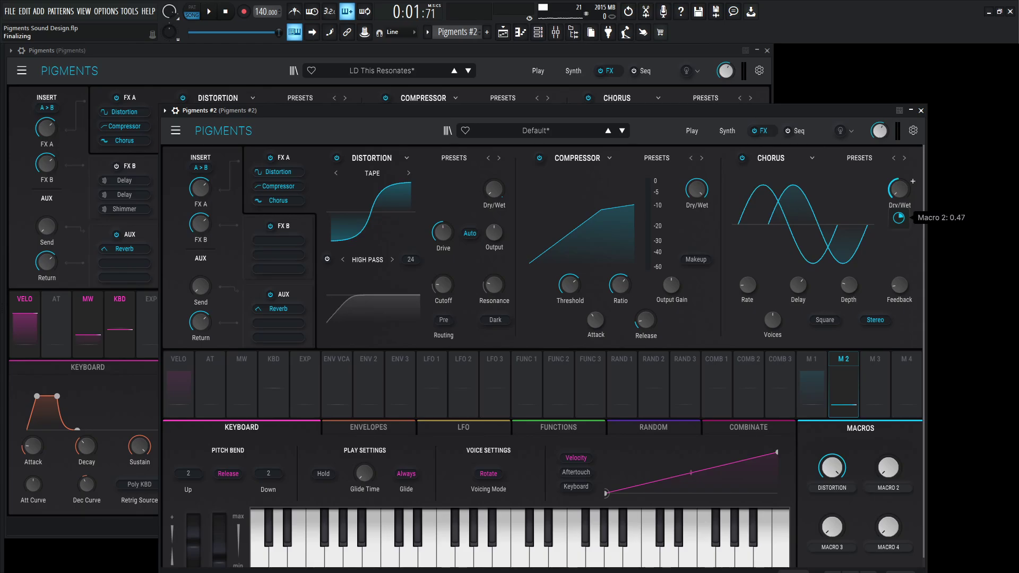
Name the second instance's Macro 2 CHORUS and raise it to match the first instance's chorus macro.
drag(811, 110, 822, 162)
click(704, 55)
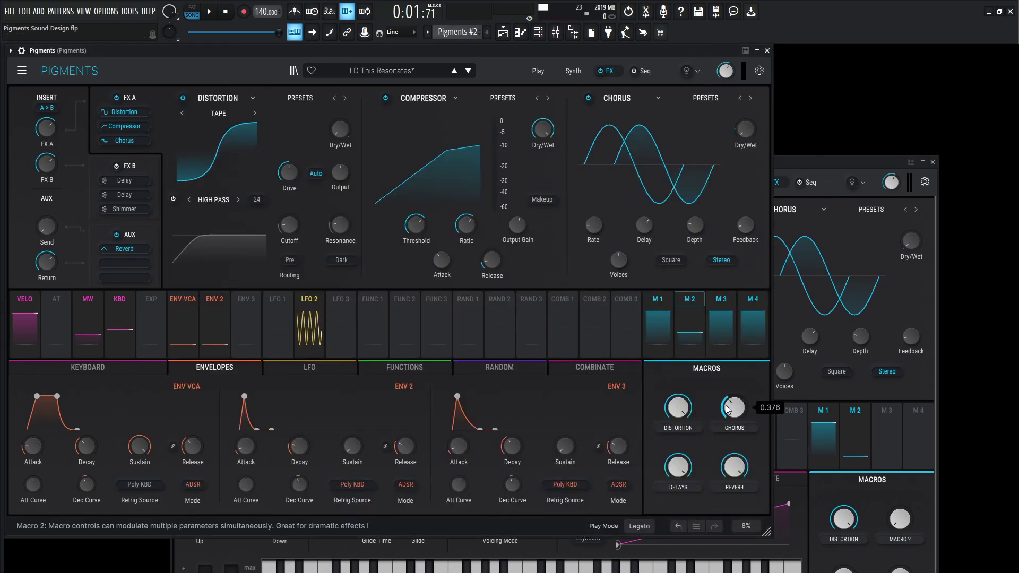
click(899, 519)
drag(899, 519, 899, 498)
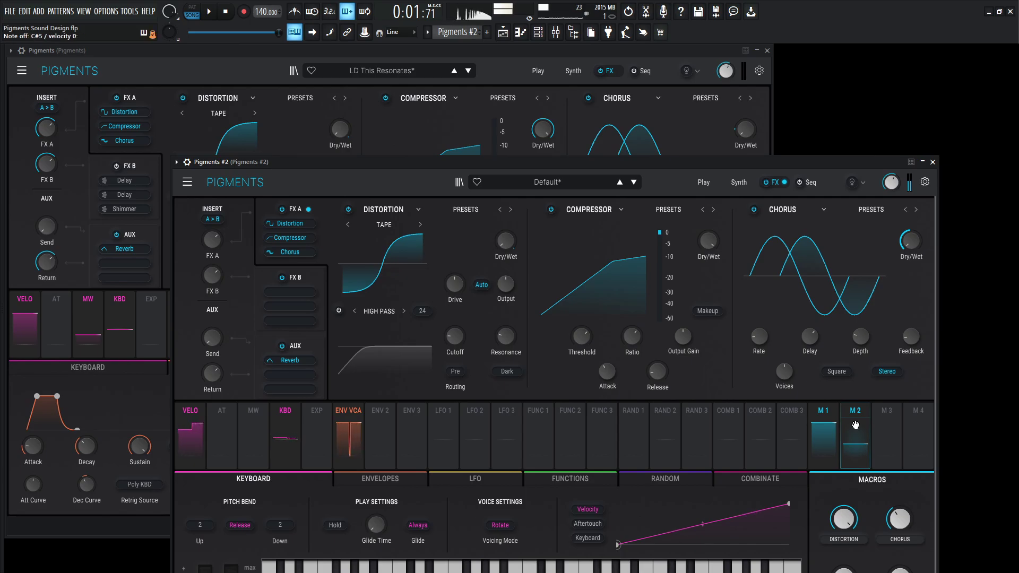
Check the first instance's play mode and set the second instance's play mode to Legato.
click(703, 59)
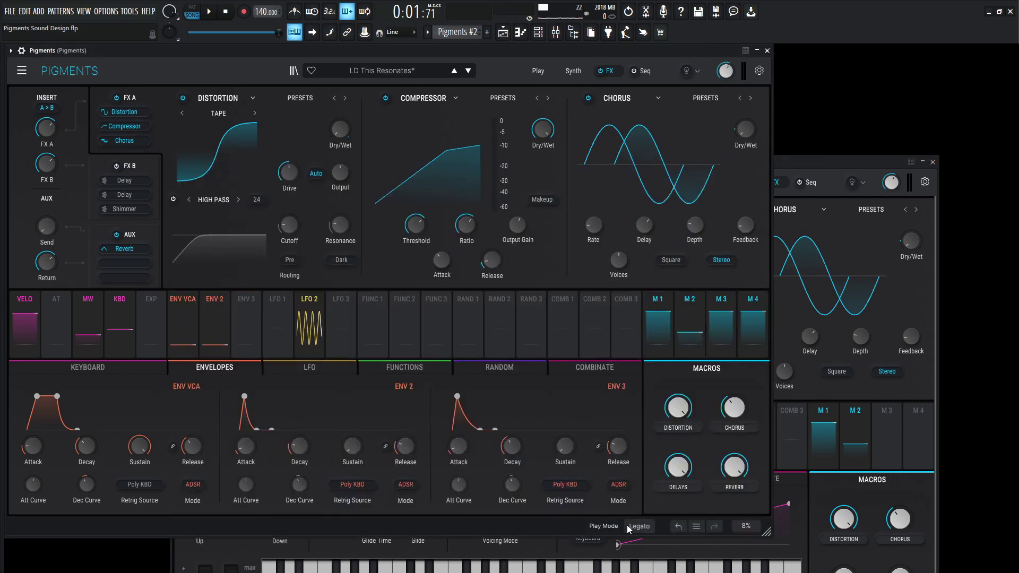
drag(804, 160, 803, 83)
click(779, 549)
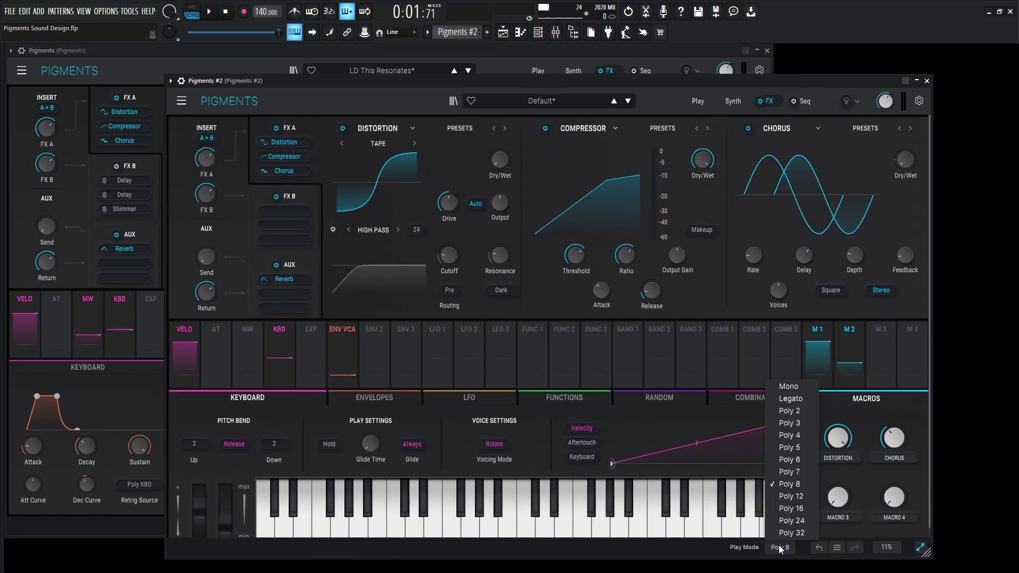
click(793, 399)
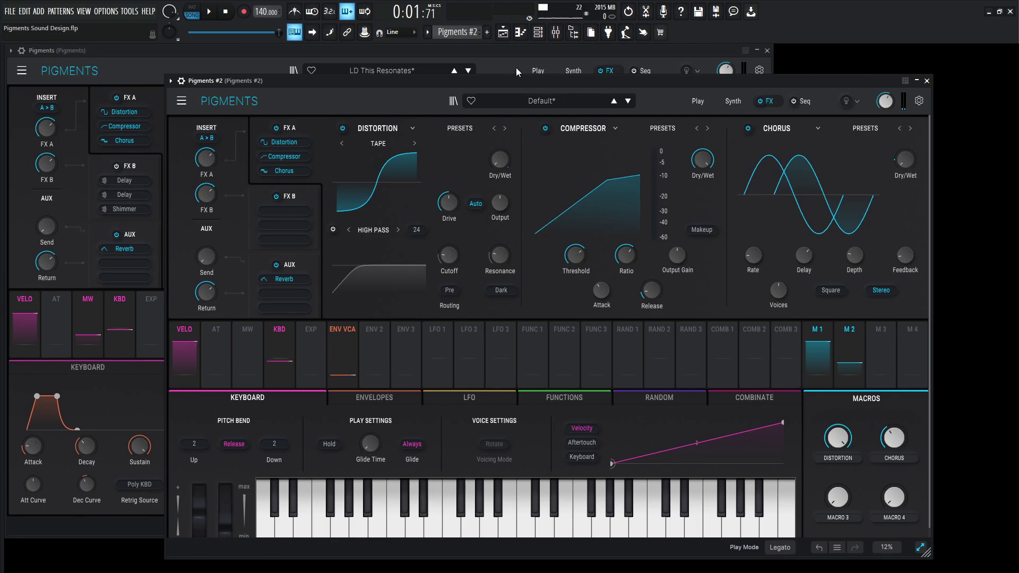
Set the second instance's Env VCA attack to 21 ms and lengthen its release to match the first instance.
click(549, 53)
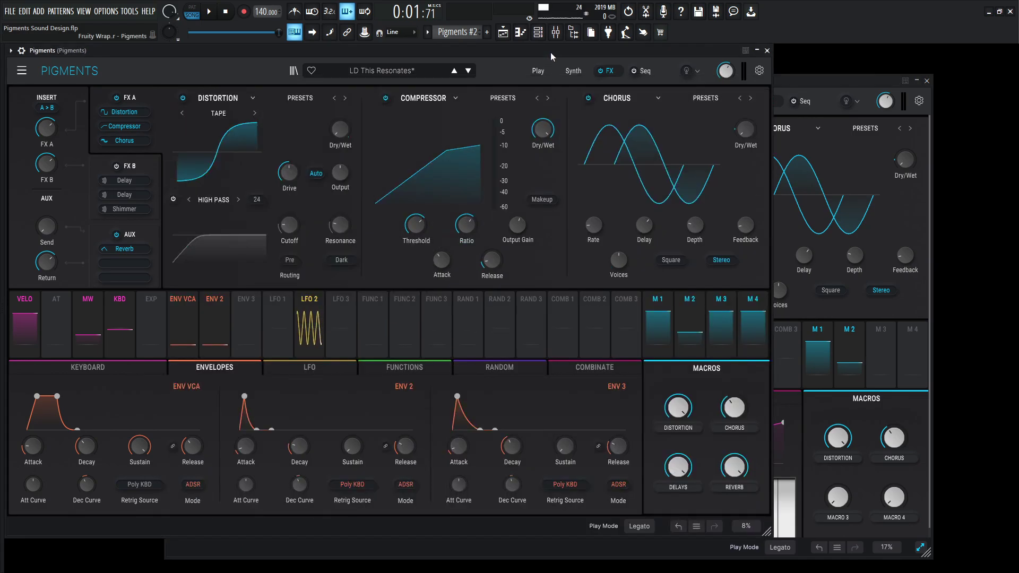
click(569, 72)
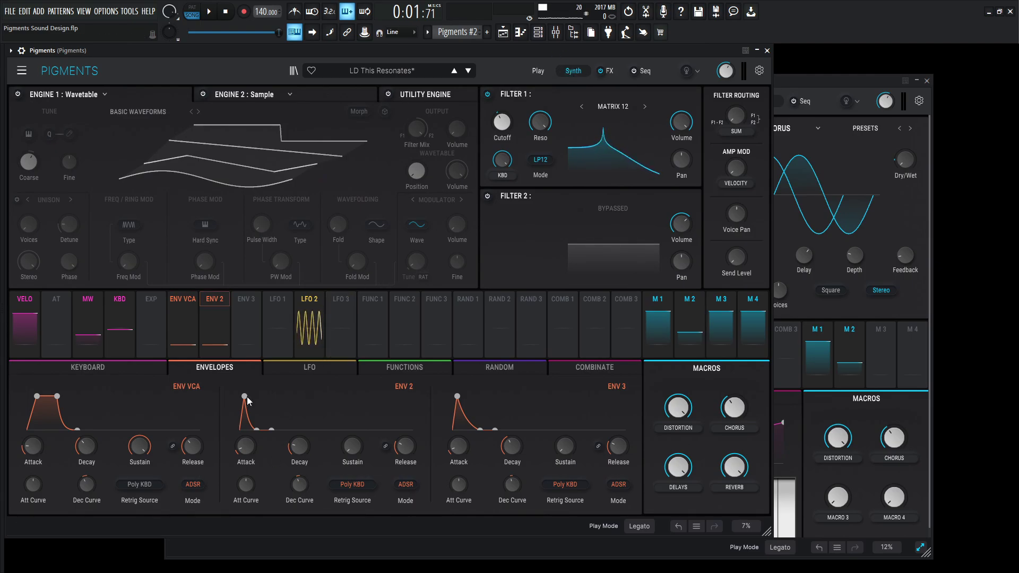
mouse_move(38, 452)
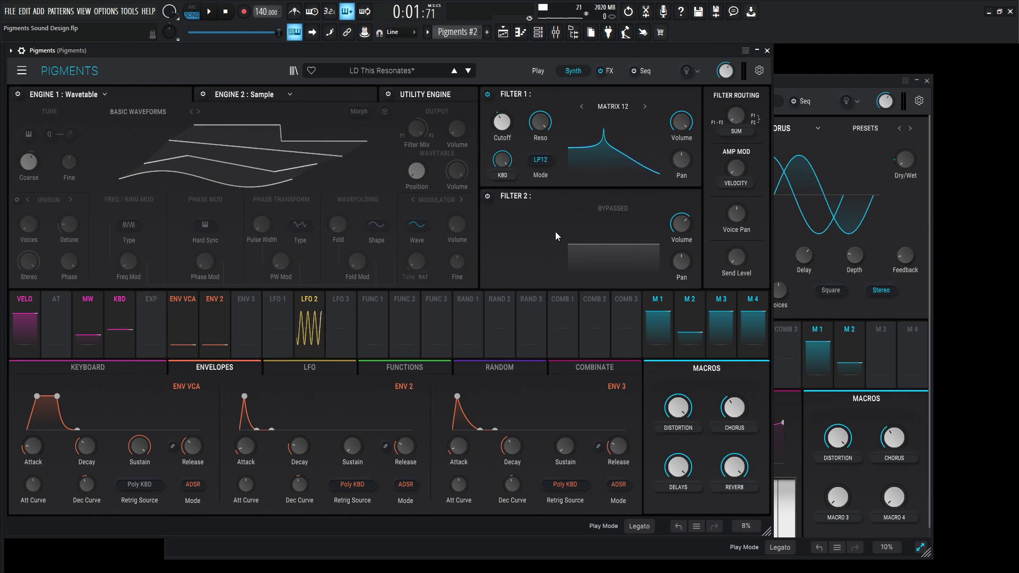
click(850, 85)
click(379, 409)
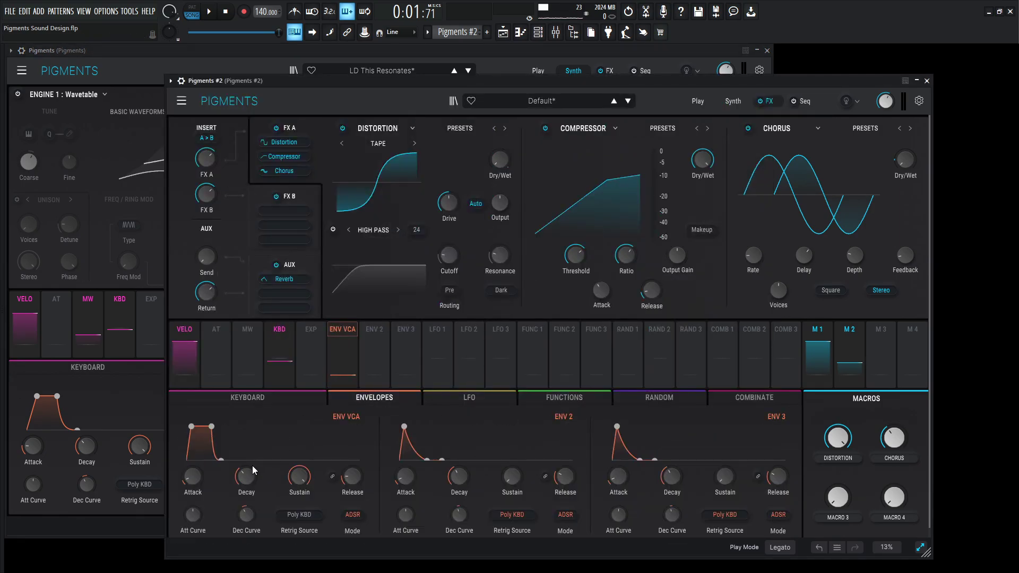
mouse_move(206, 468)
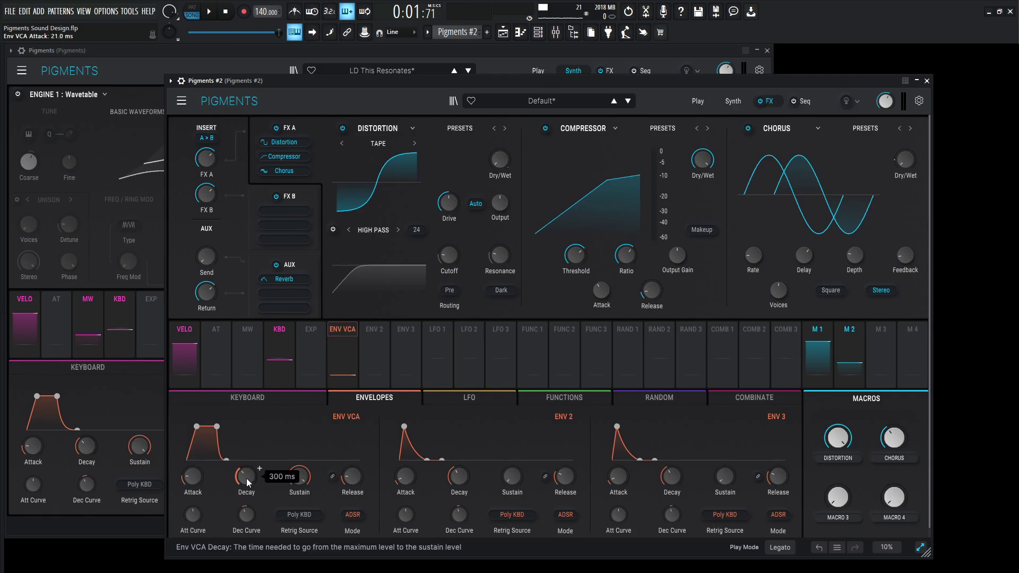
click(144, 402)
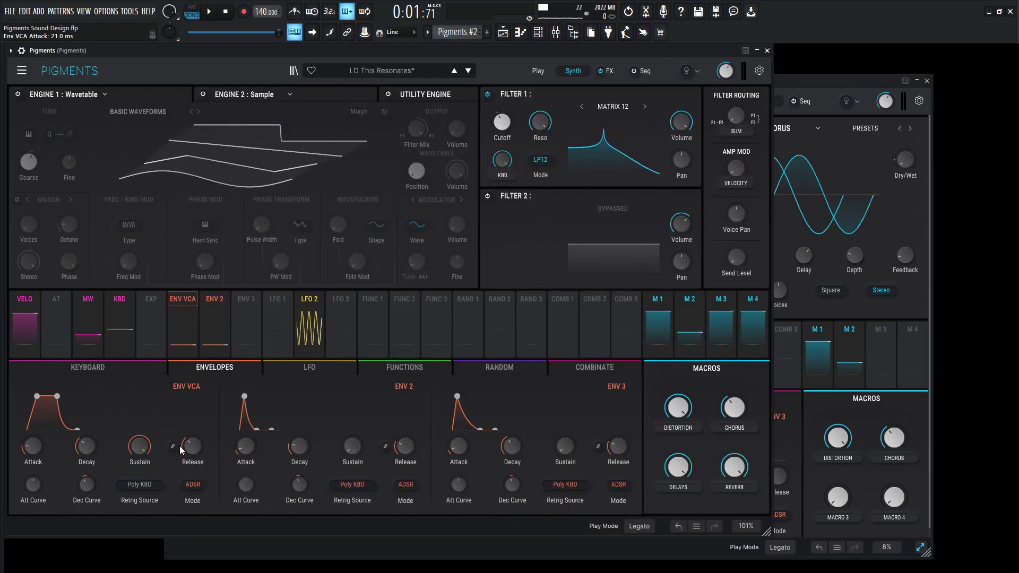
click(794, 100)
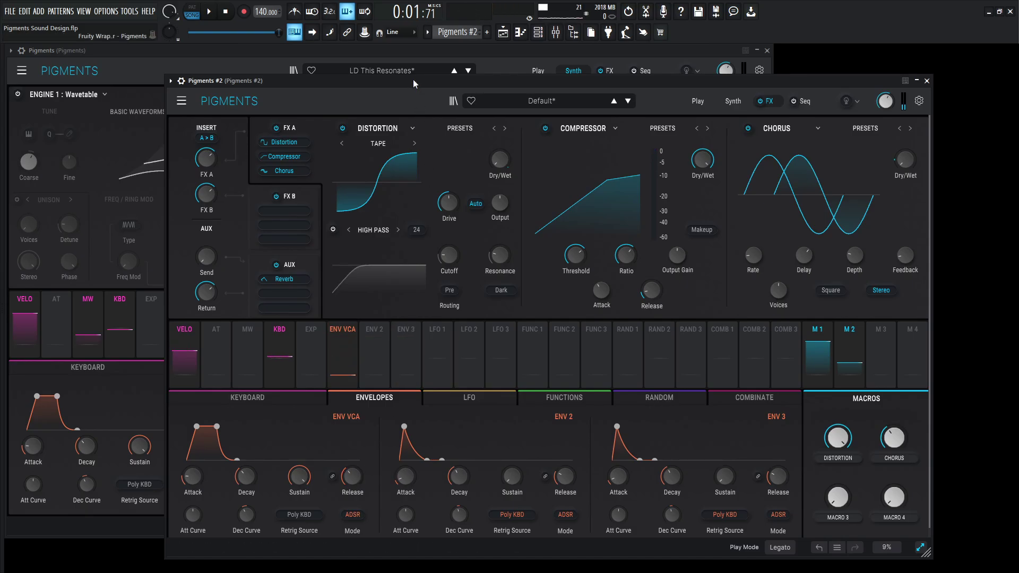
Examine how Env 2 modulates the Filter 1 cutoff in the first instance.
click(423, 53)
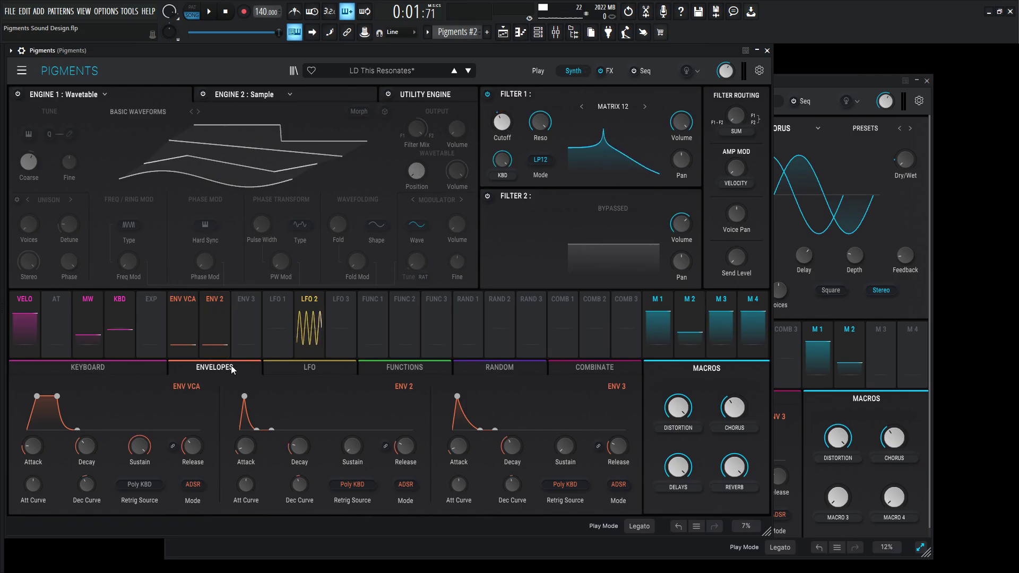
click(223, 324)
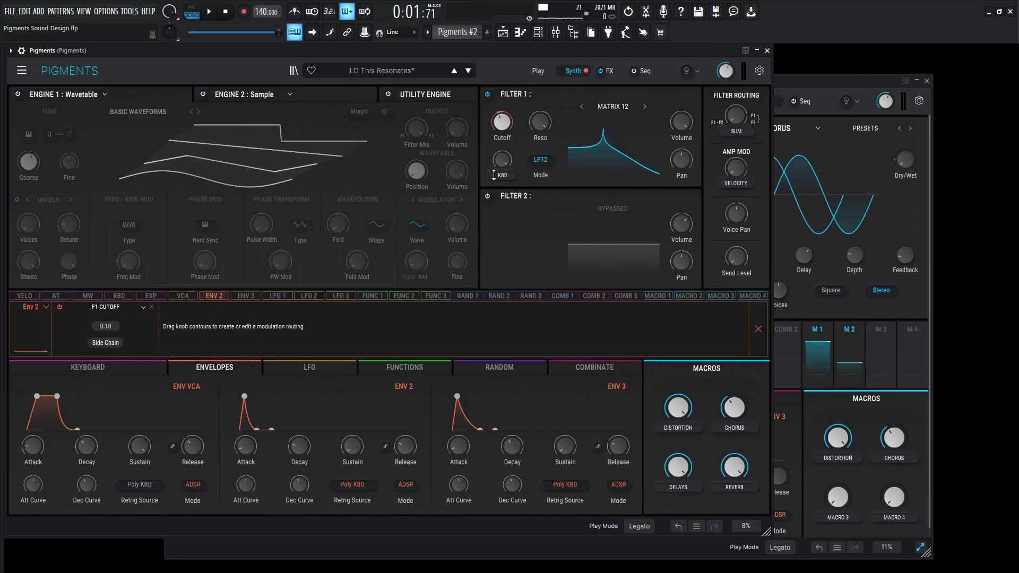
click(758, 329)
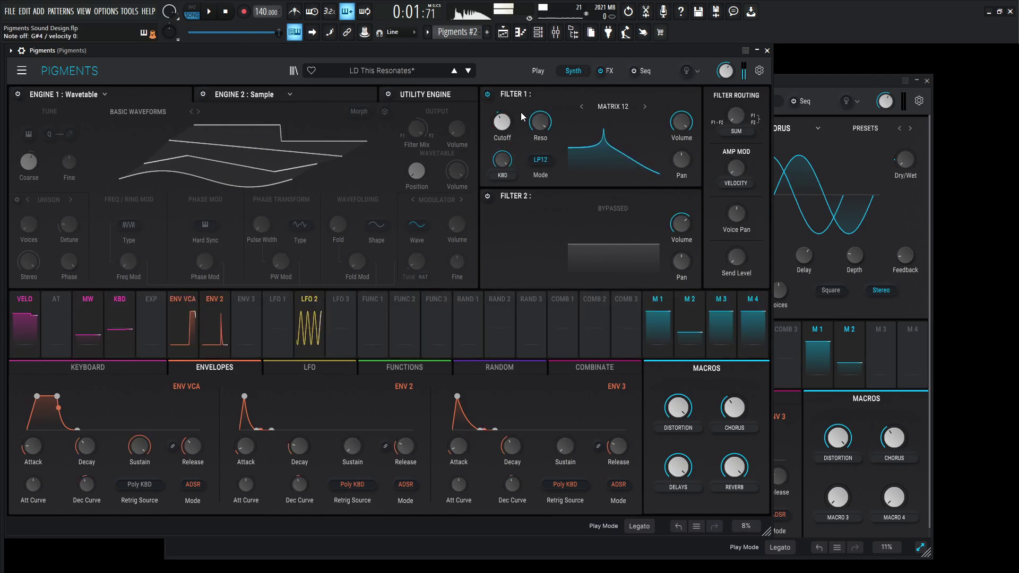
mouse_move(504, 119)
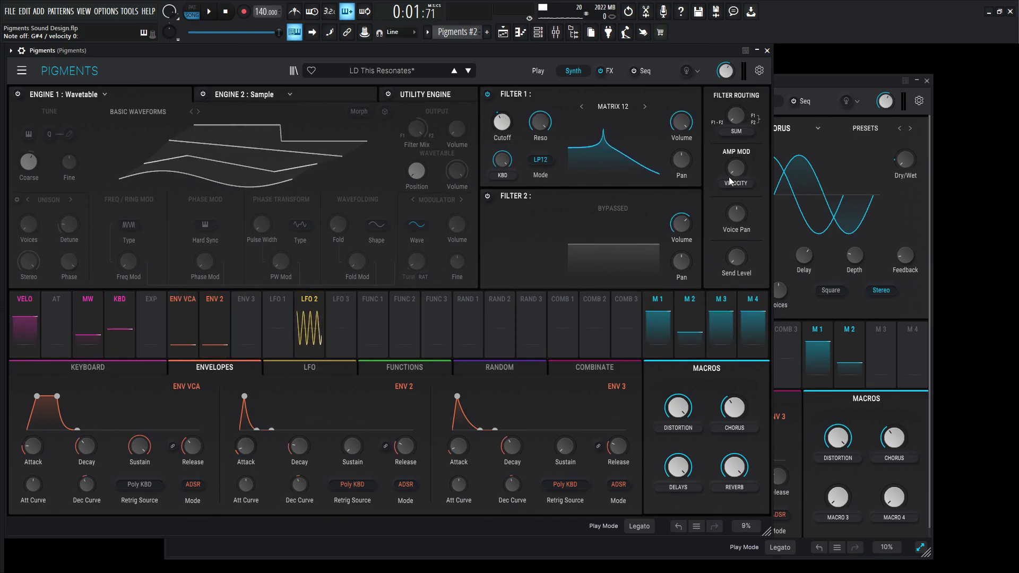
Shorten the second instance's Env 2 decay to about 46 ms to match the first instance.
drag(809, 78, 868, 75)
click(415, 56)
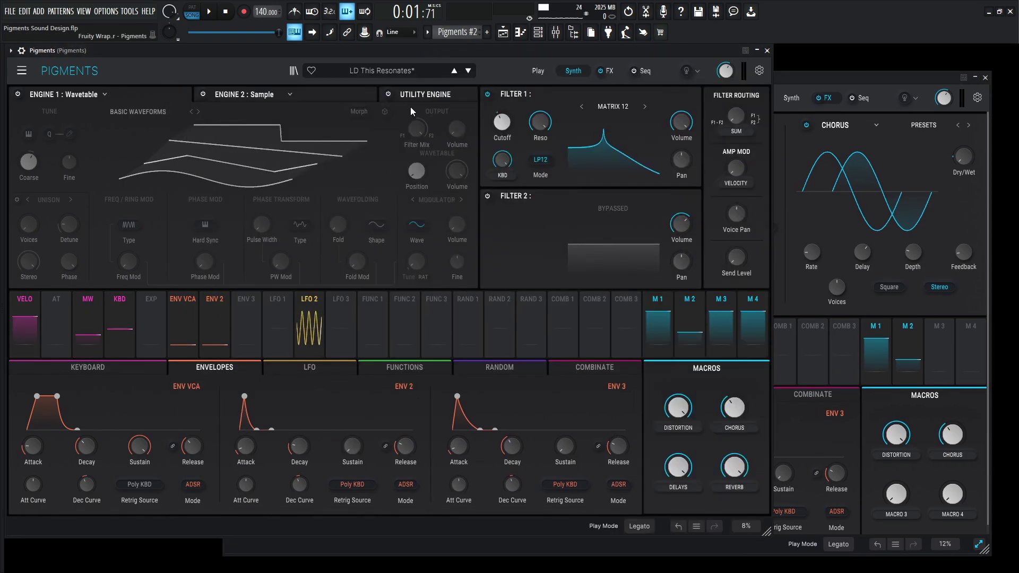
click(824, 98)
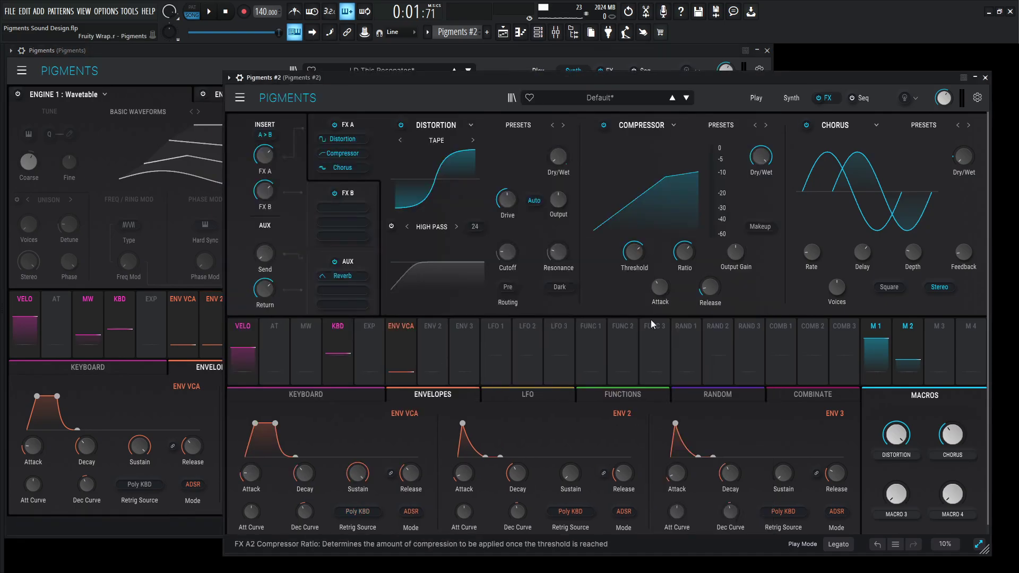
click(206, 69)
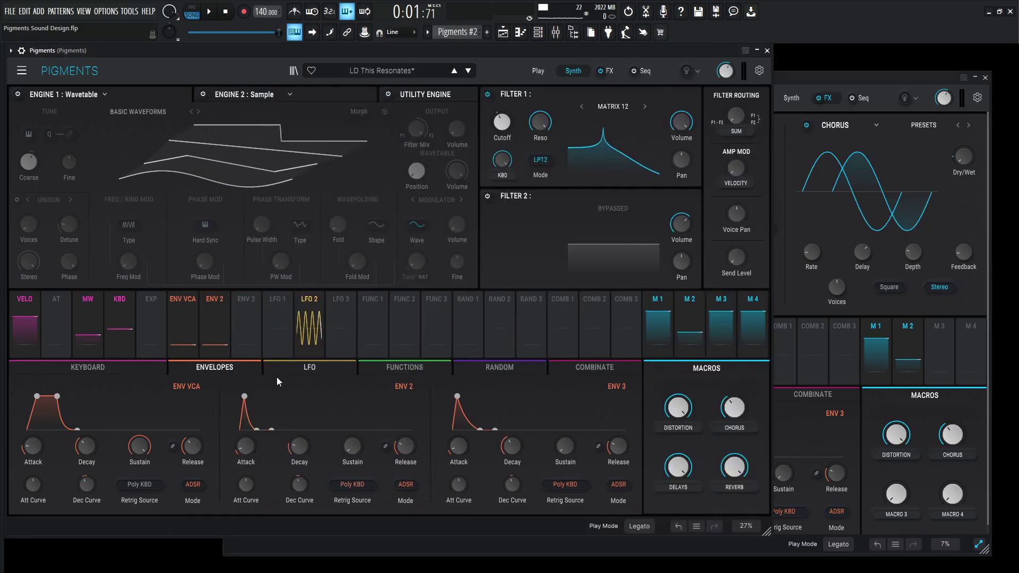
click(821, 133)
drag(520, 473, 519, 488)
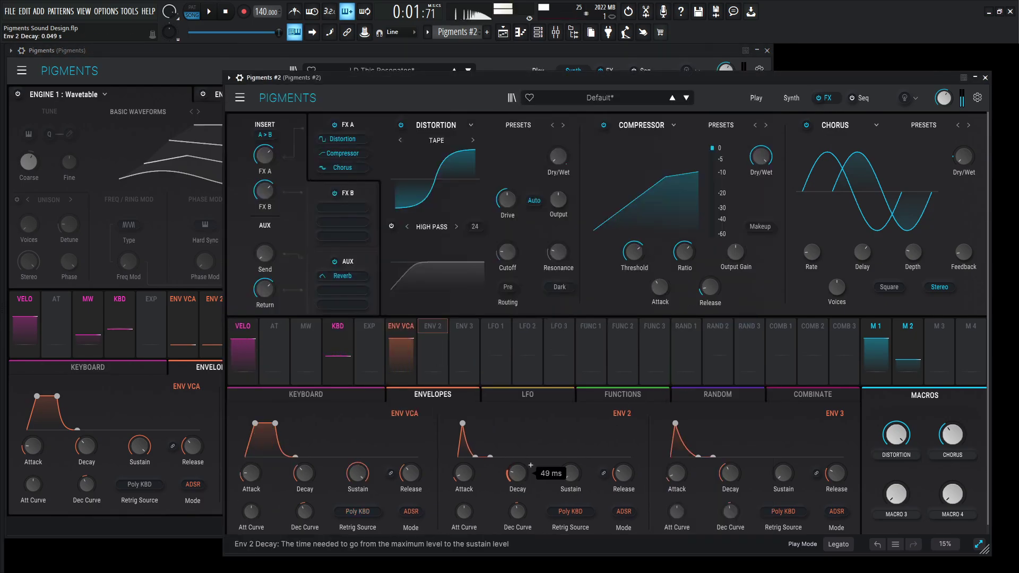
Compare the Env 2 shape and decay curve of the first instance with the second instance.
click(209, 386)
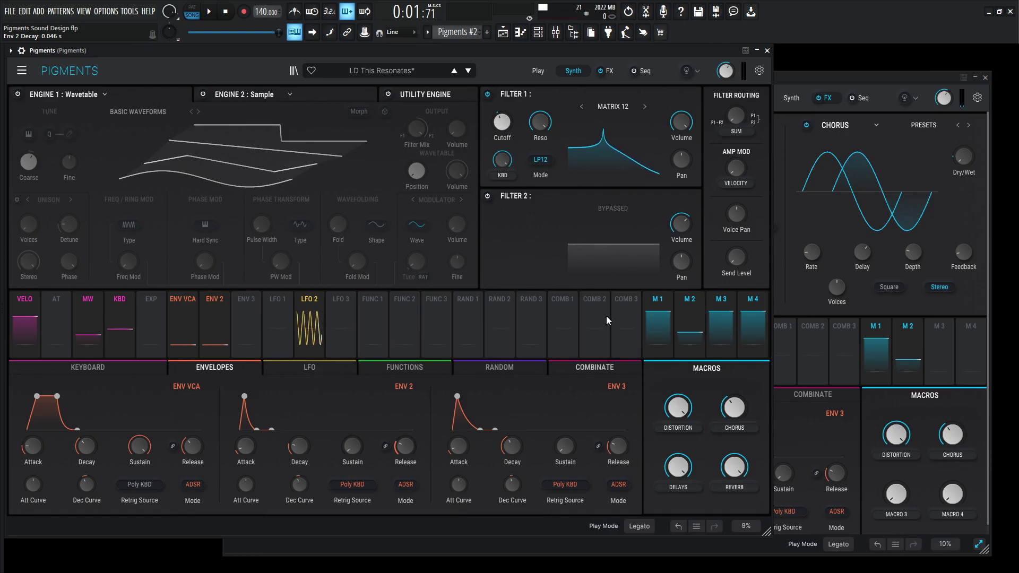
click(831, 89)
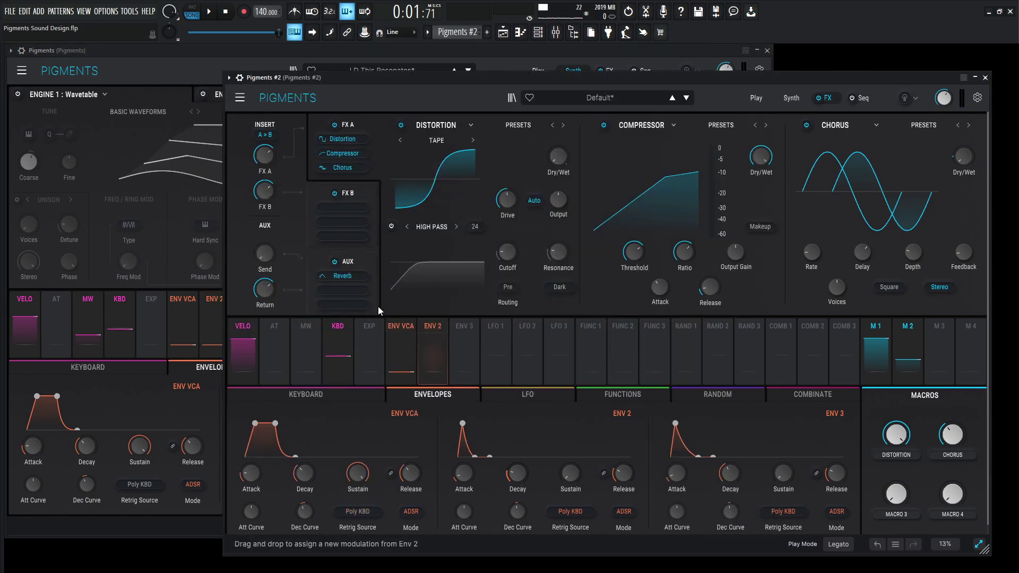
click(273, 49)
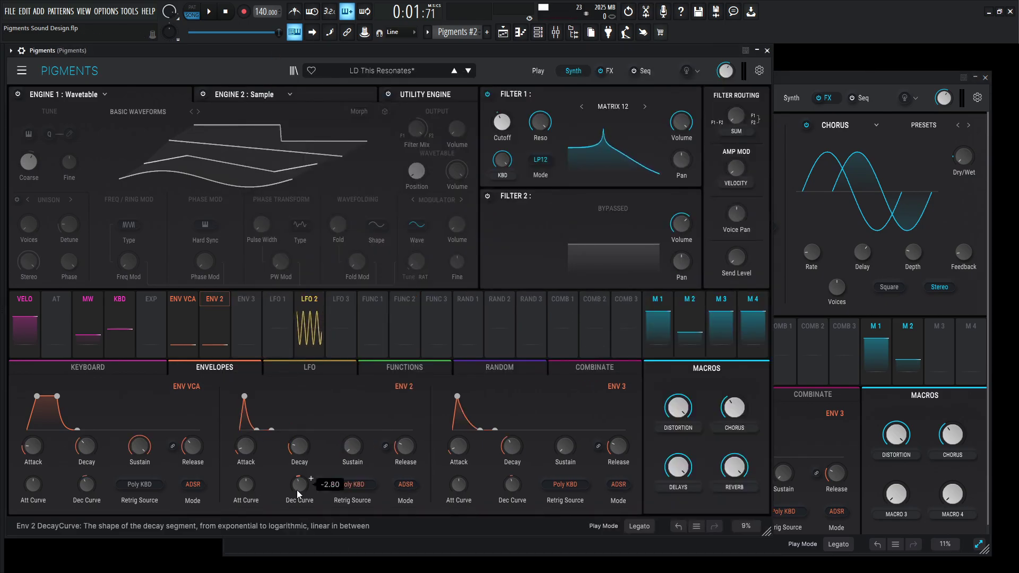
click(791, 77)
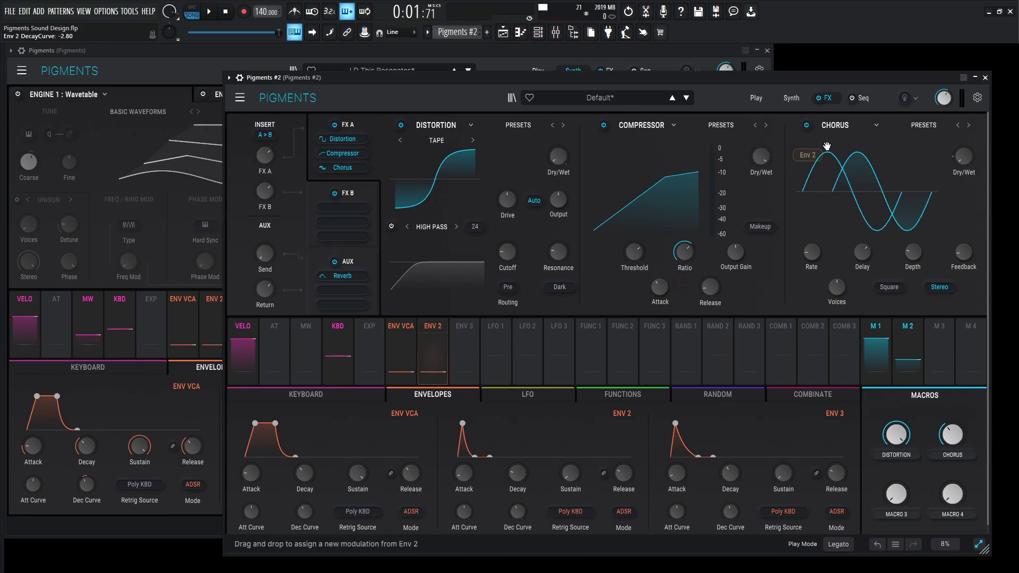
Assign Env 2 to the Filter 1 cutoff in the second instance and adjust the modulation amount to match the first instance.
drag(757, 170, 759, 169)
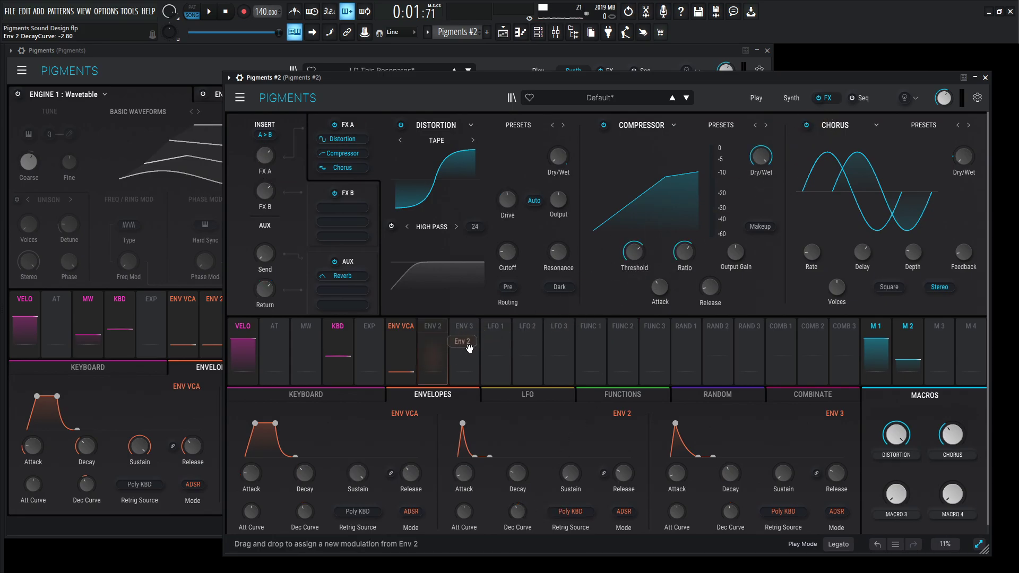
click(786, 99)
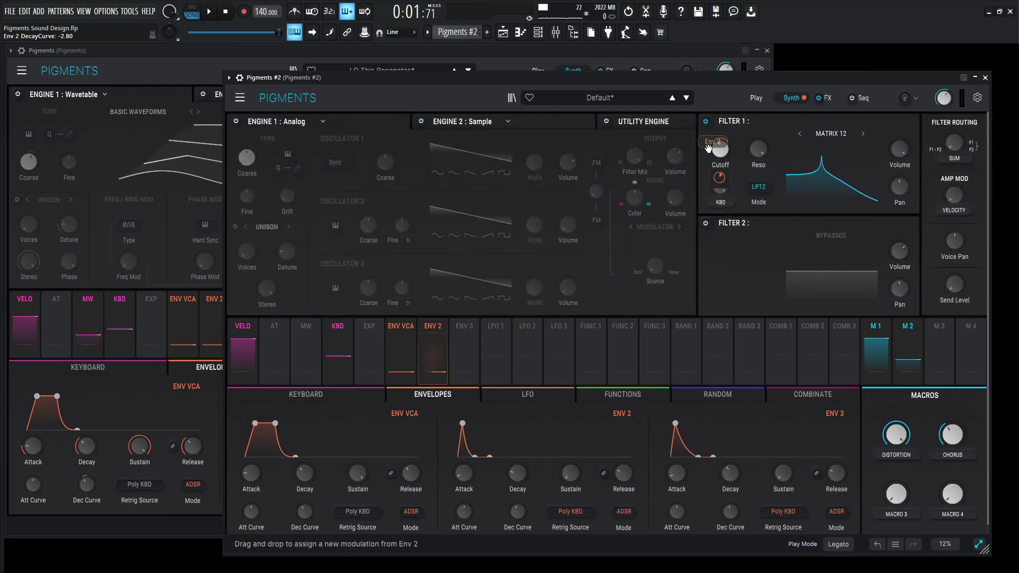
drag(708, 149, 714, 149)
click(613, 50)
mouse_move(505, 155)
click(819, 79)
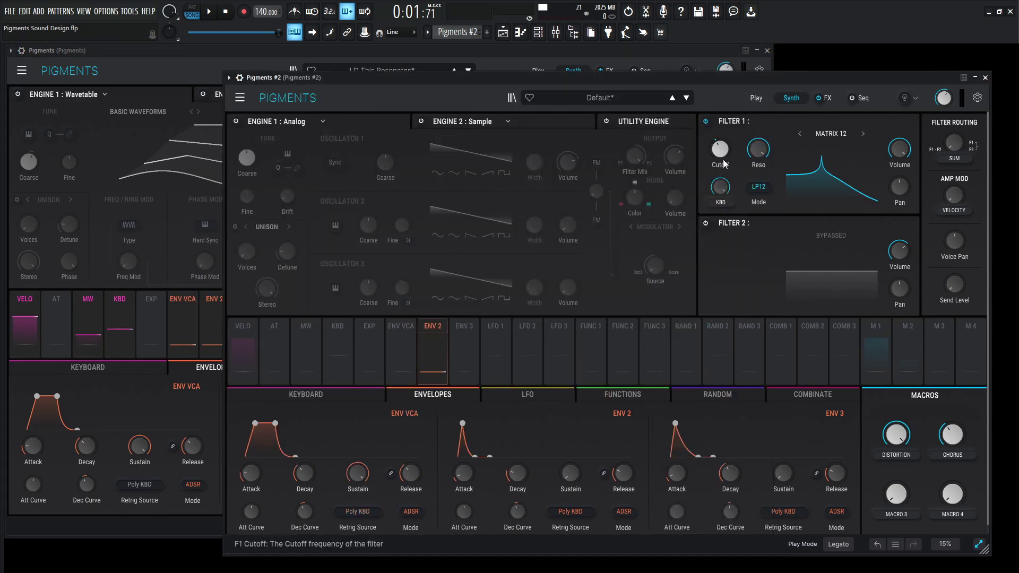
drag(719, 178, 719, 166)
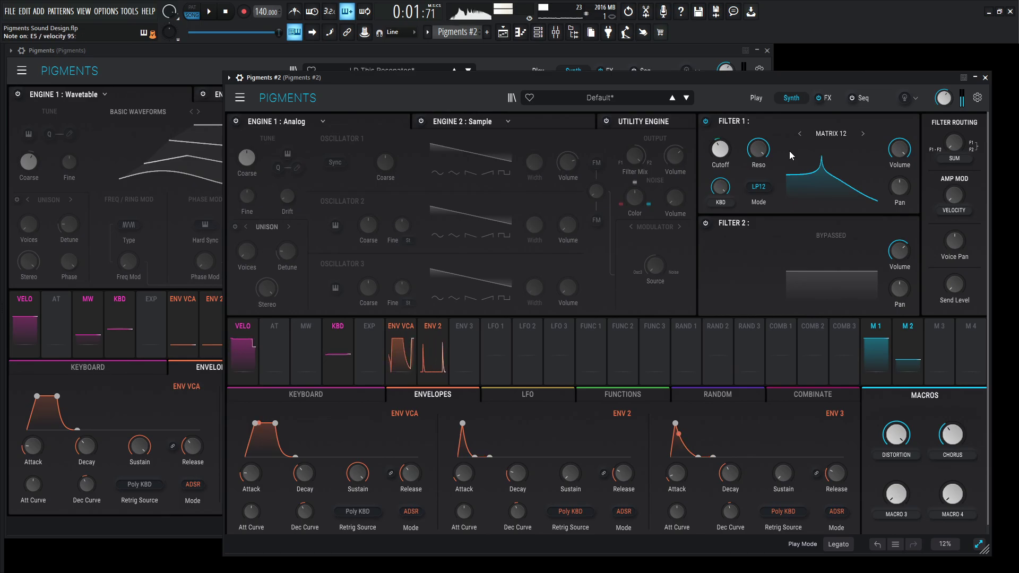
Compare the LFO settings of both instances and set the second instance's LFO 2 retrigger source to Free Running.
click(689, 52)
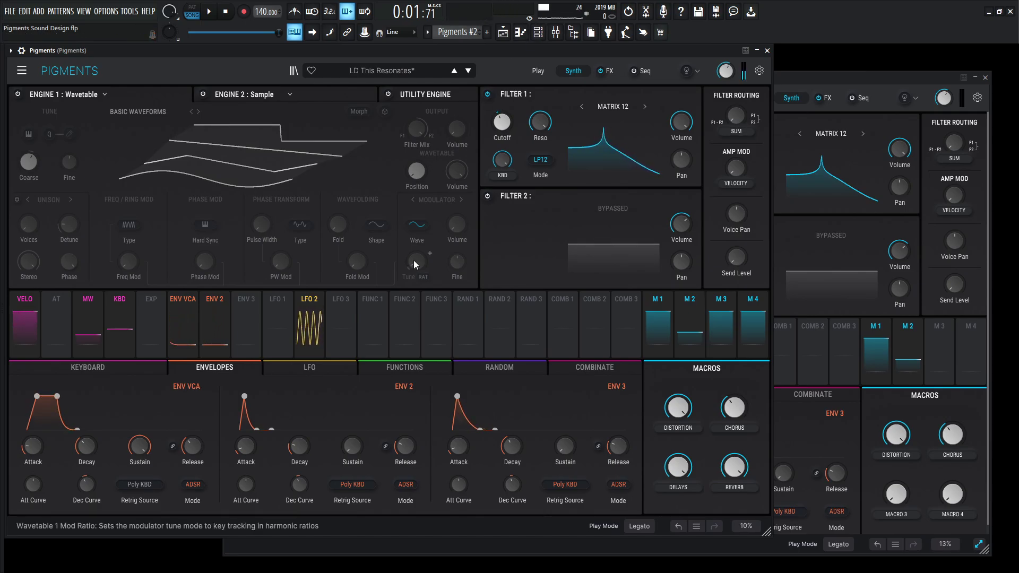
click(306, 370)
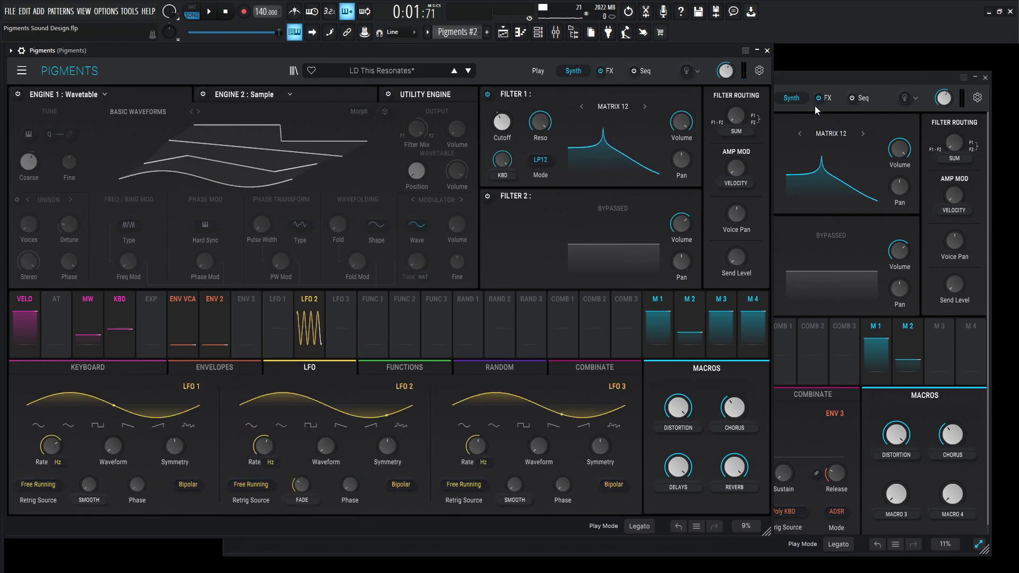
click(814, 78)
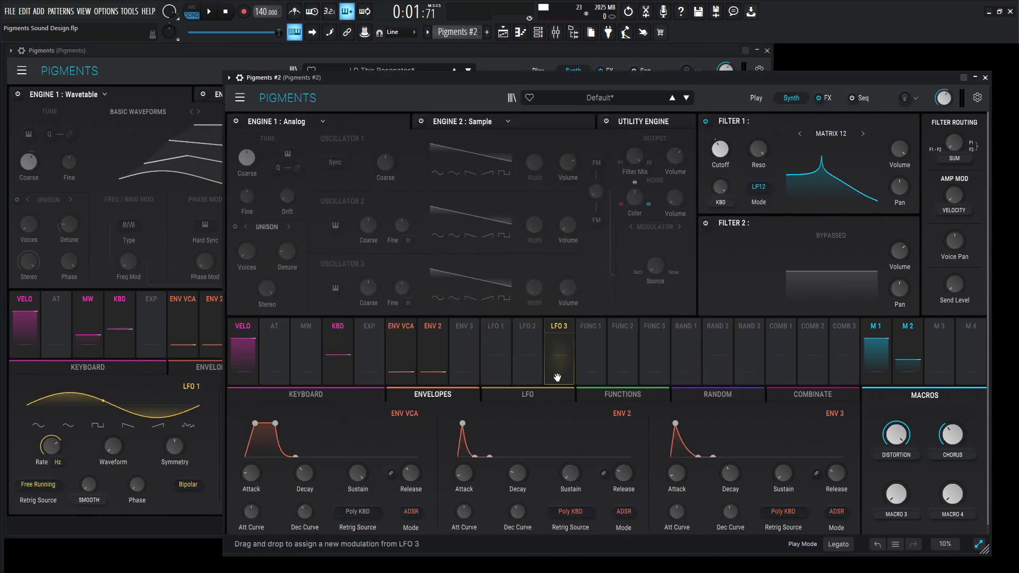
click(525, 397)
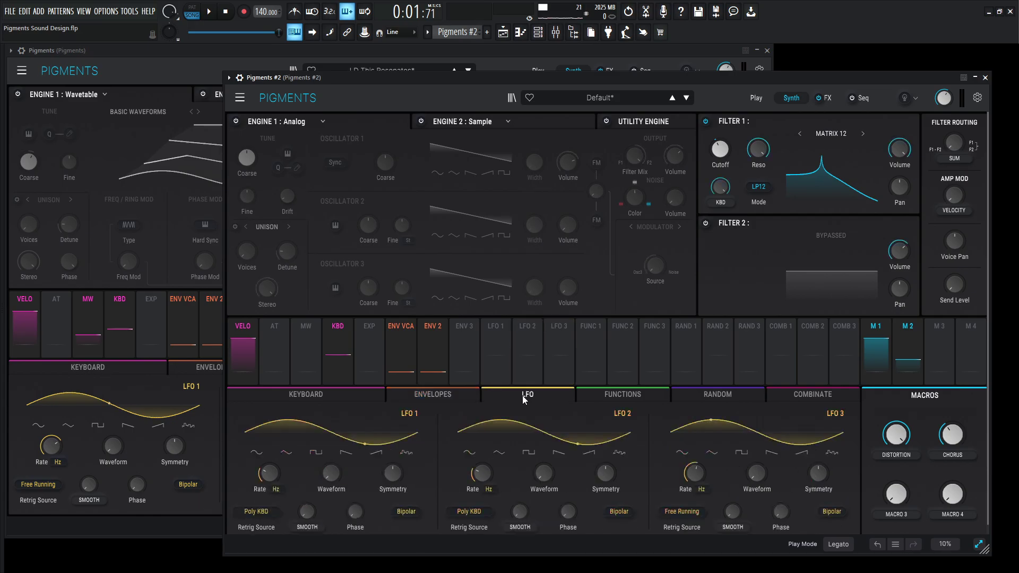
click(322, 55)
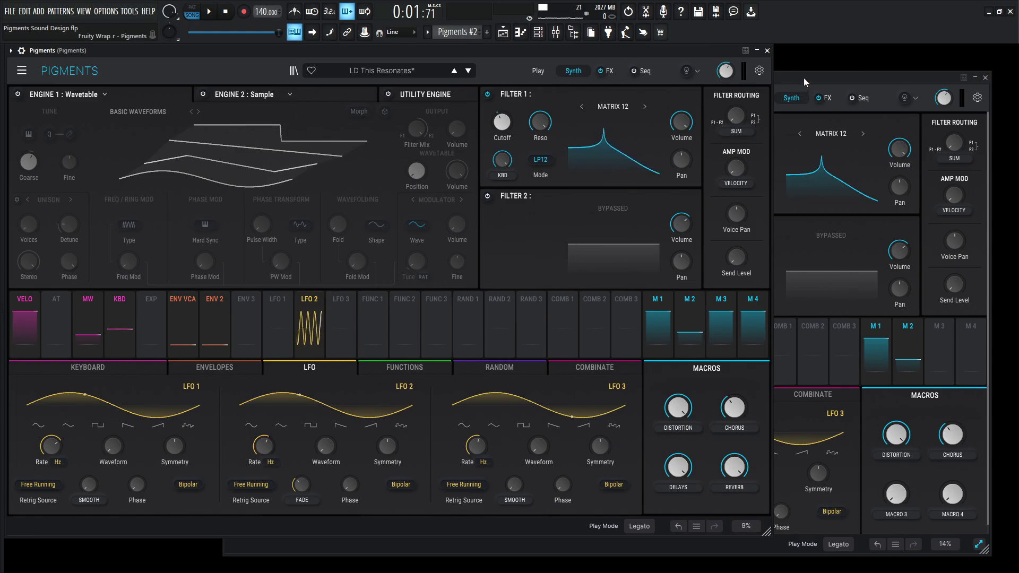
click(804, 128)
click(257, 511)
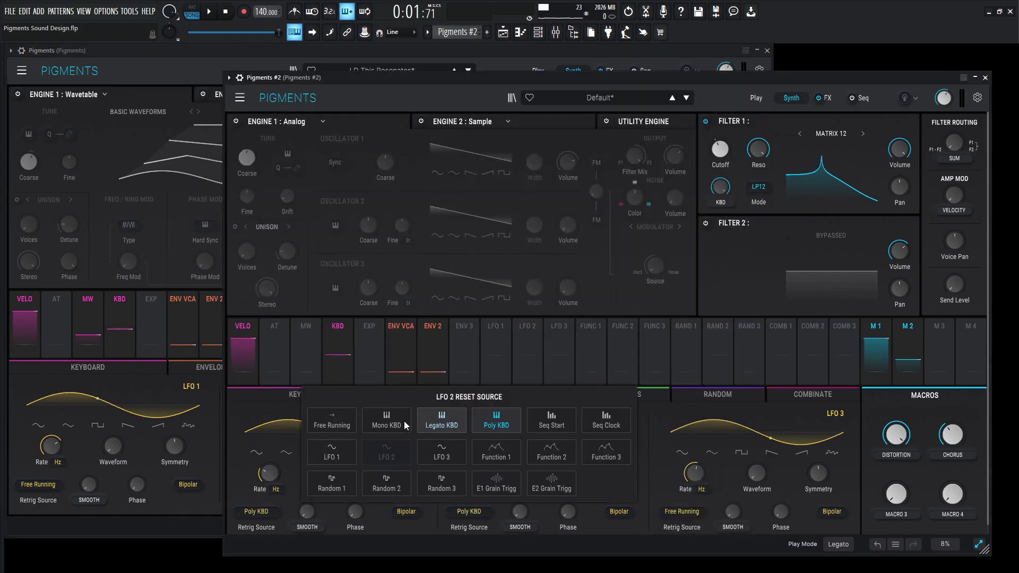
click(331, 421)
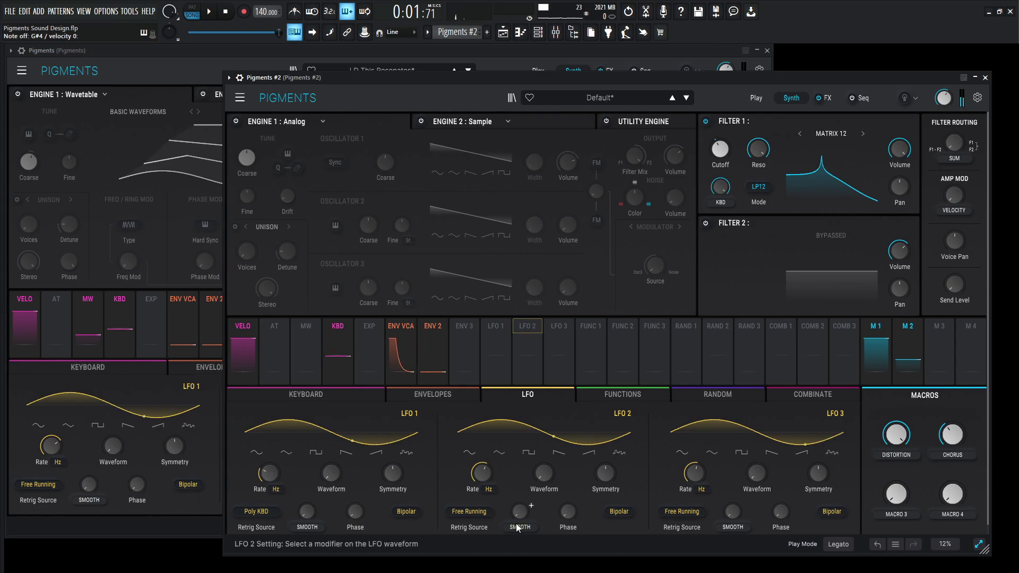
Switch the second instance's LFO 2 modifier from Smooth to Fade and adjust the fade-in time to match the first instance.
click(173, 65)
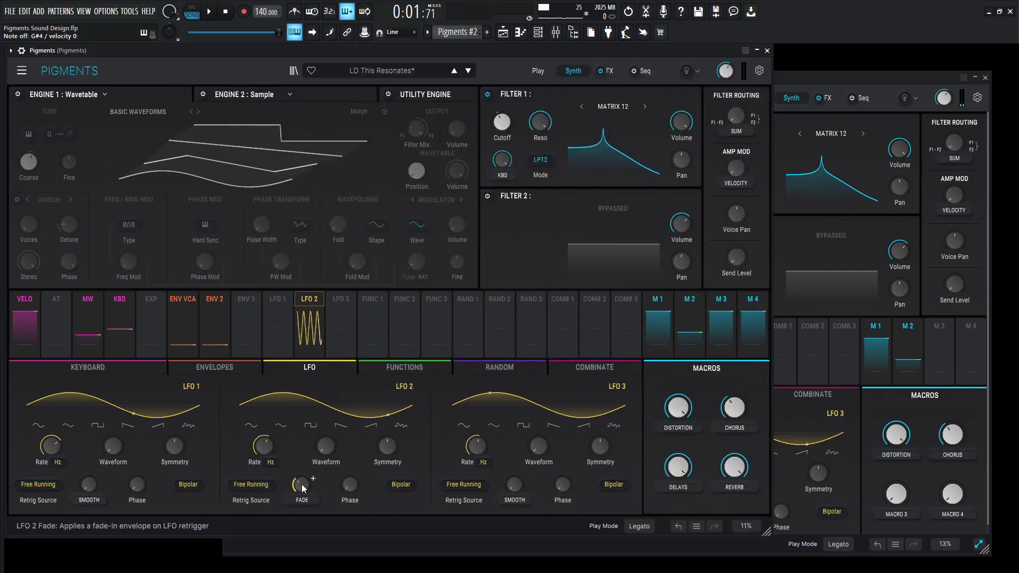
click(834, 85)
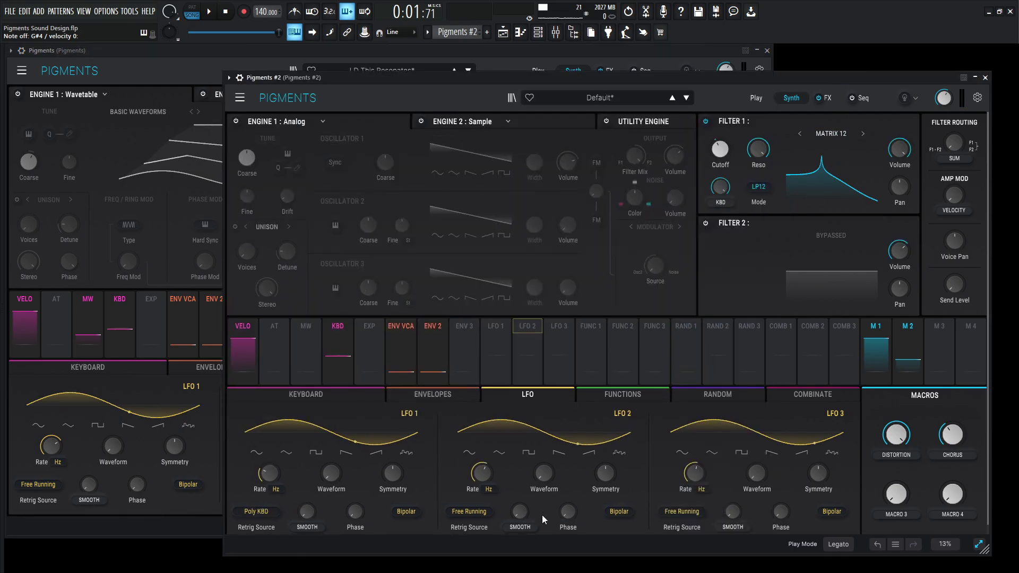
click(518, 524)
click(585, 509)
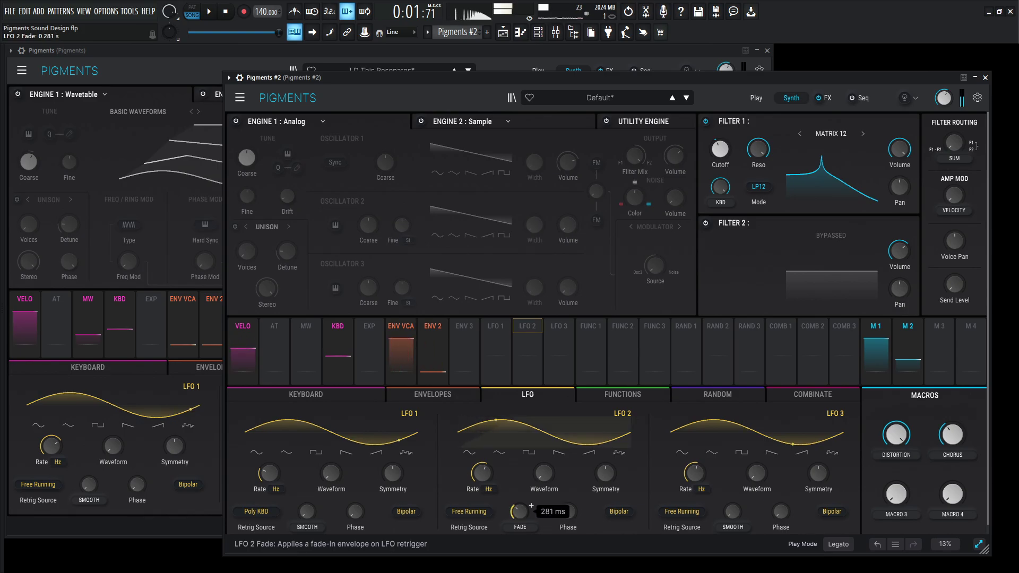
drag(519, 513, 519, 522)
click(160, 373)
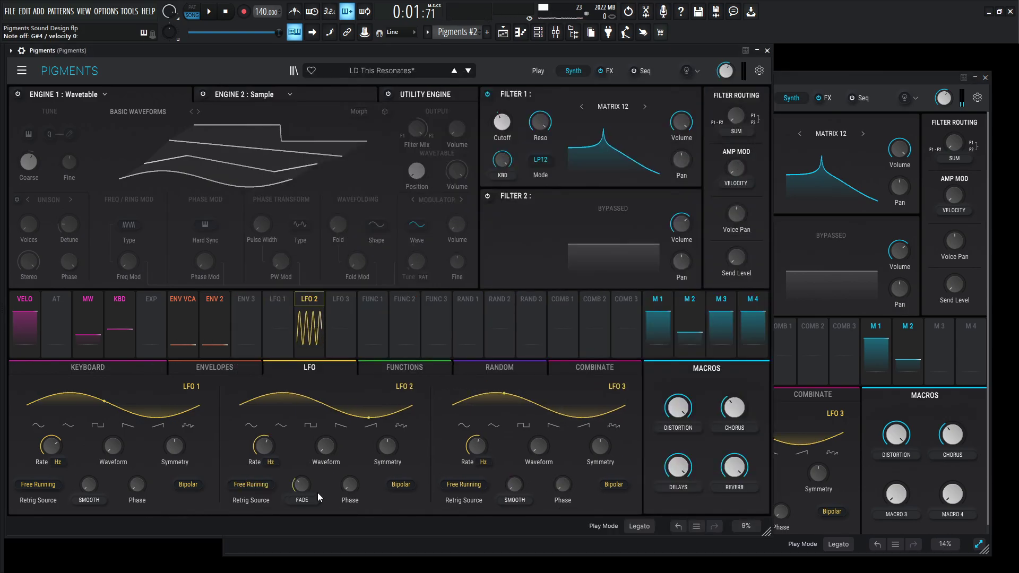
click(905, 74)
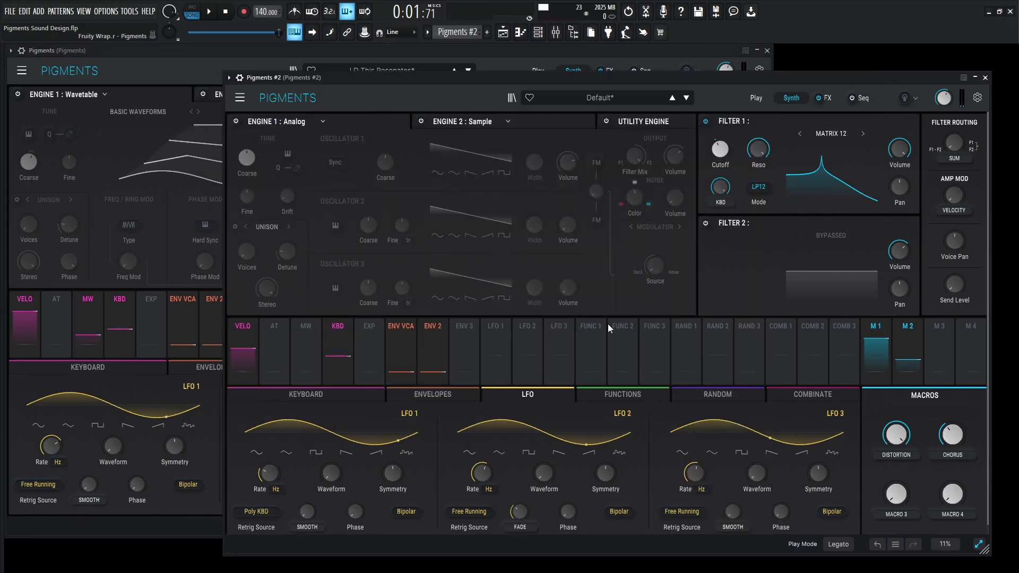
Assign LFO 2 to the Filter 1 cutoff in the second instance and reduce the modulation amount to about 0.01 to match the first instance.
mouse_move(530, 506)
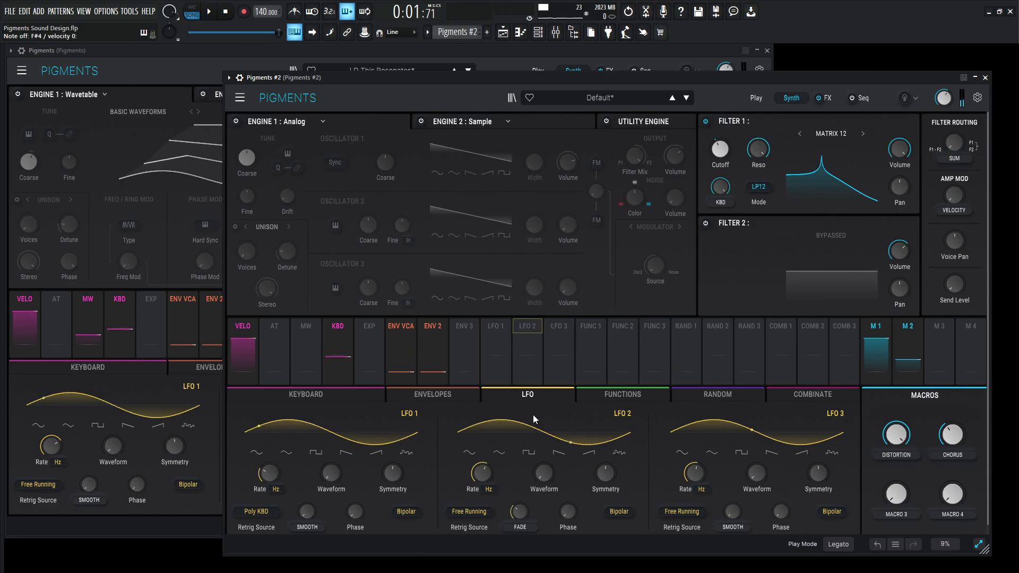
drag(527, 348, 717, 150)
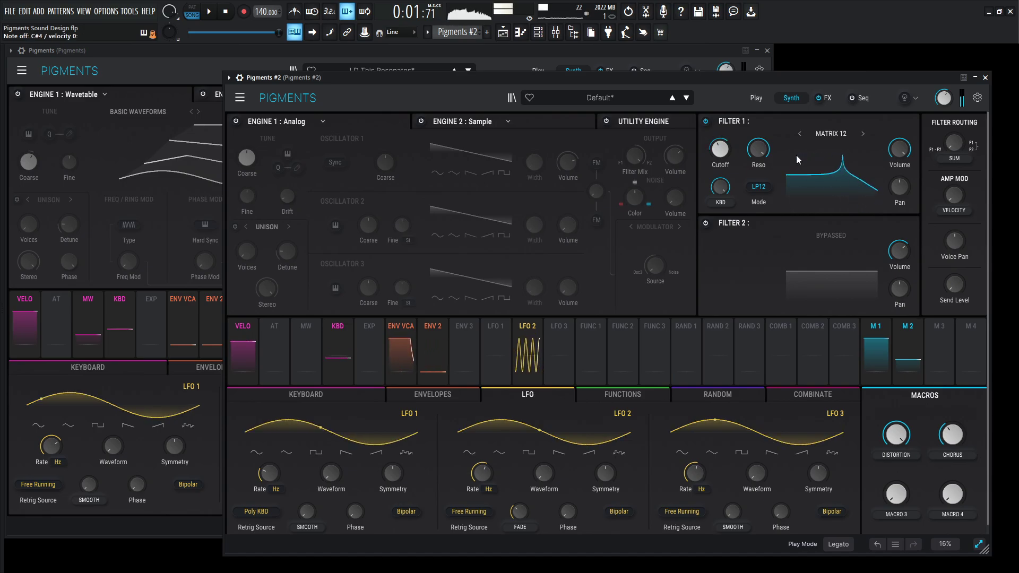
mouse_move(727, 149)
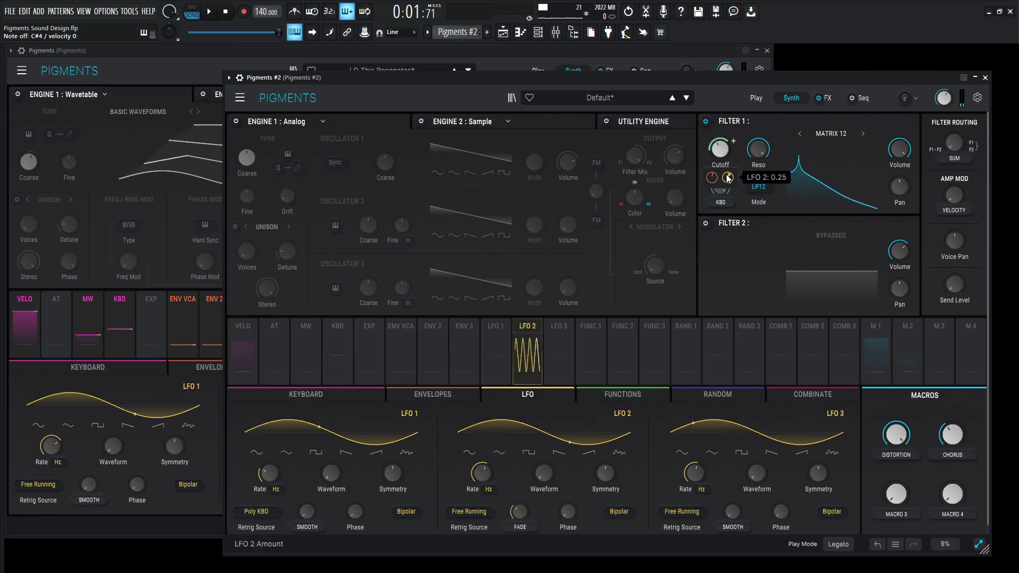
drag(727, 177, 728, 197)
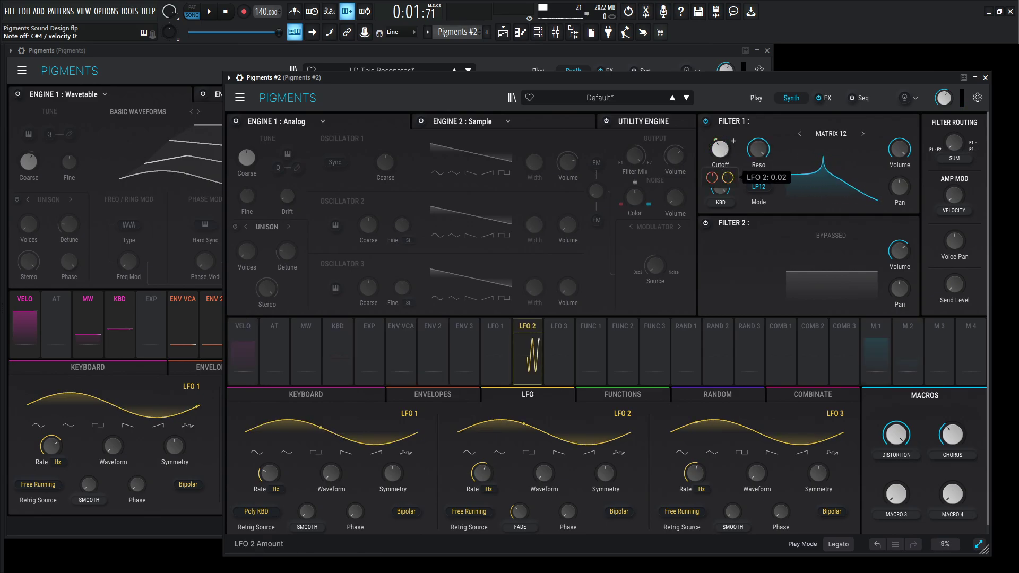
click(596, 67)
mouse_move(502, 138)
click(837, 81)
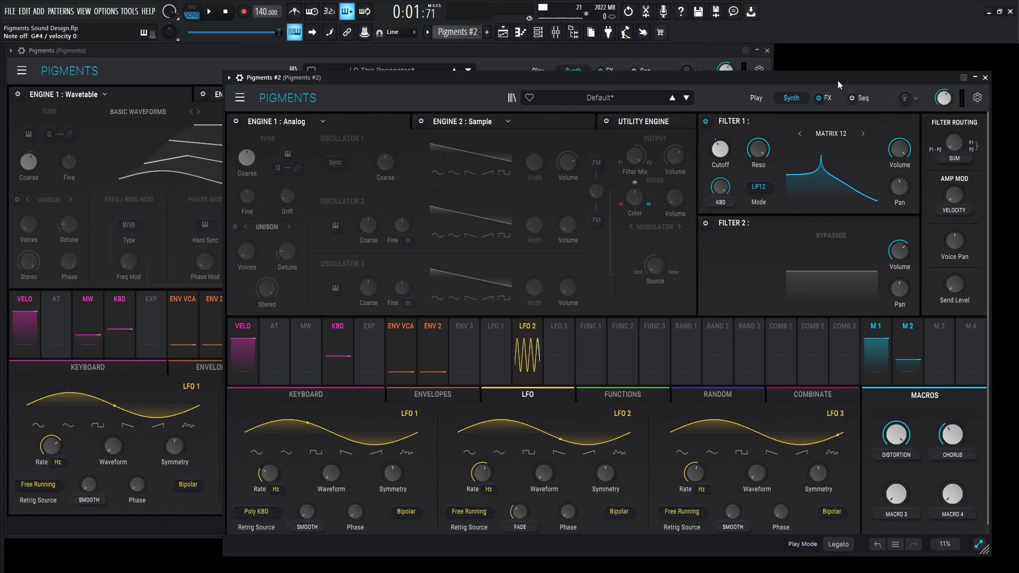
Set the Mod Wheel as the side chain for the LFO 2 modulation of the Filter 1 cutoff in the second instance.
click(366, 391)
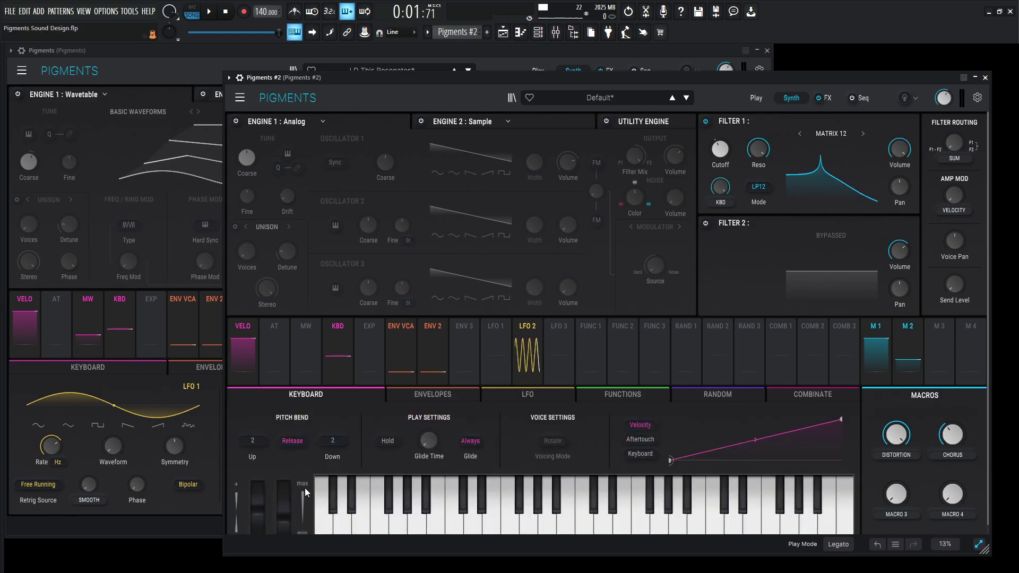
click(978, 545)
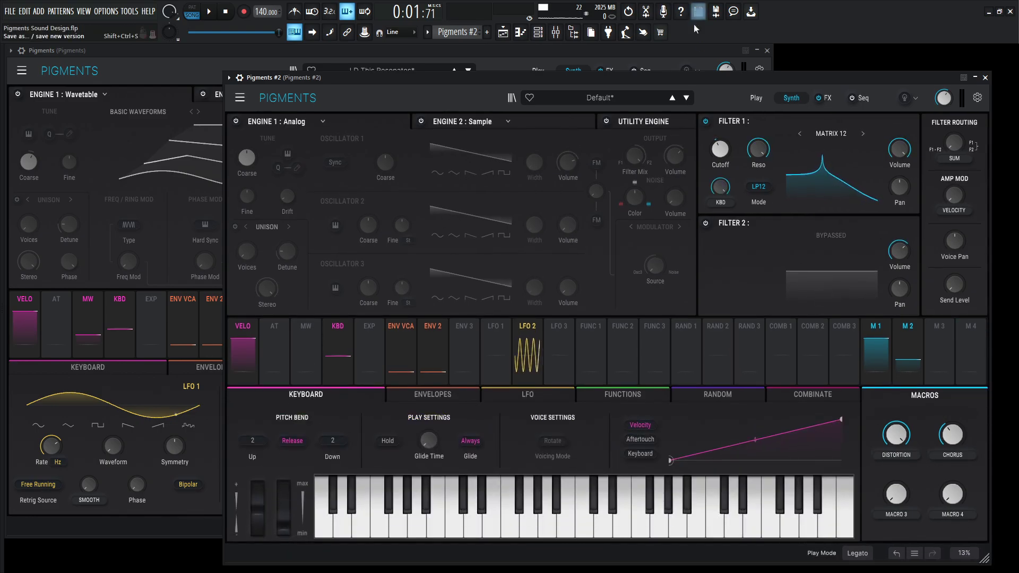
drag(709, 76, 713, 65)
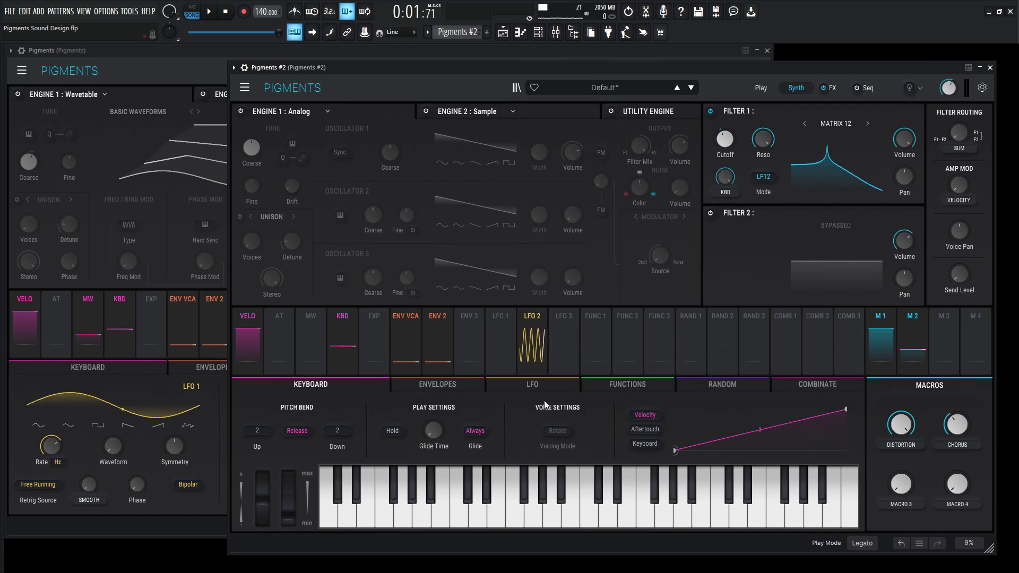
click(522, 319)
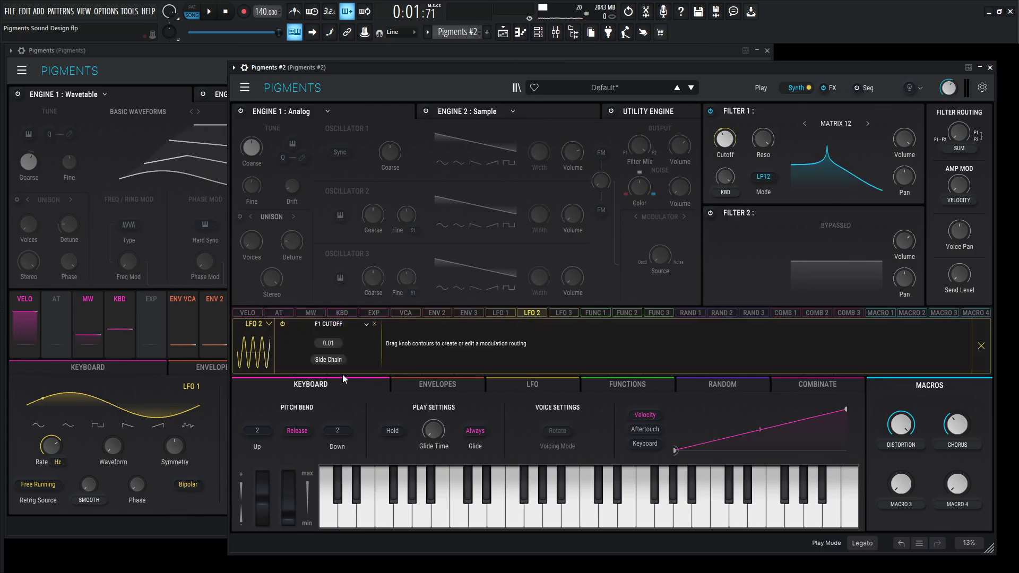
click(326, 361)
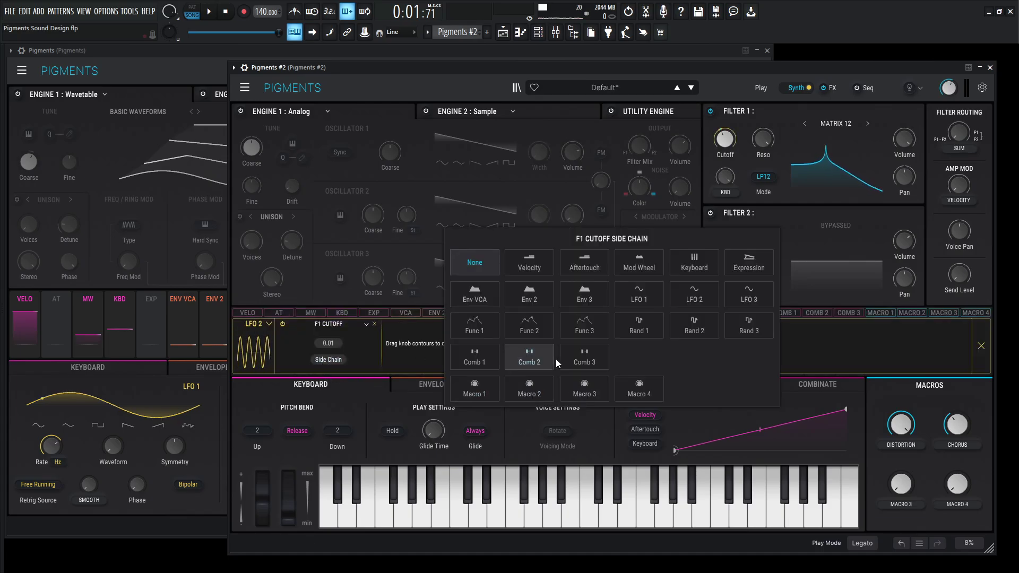
click(638, 262)
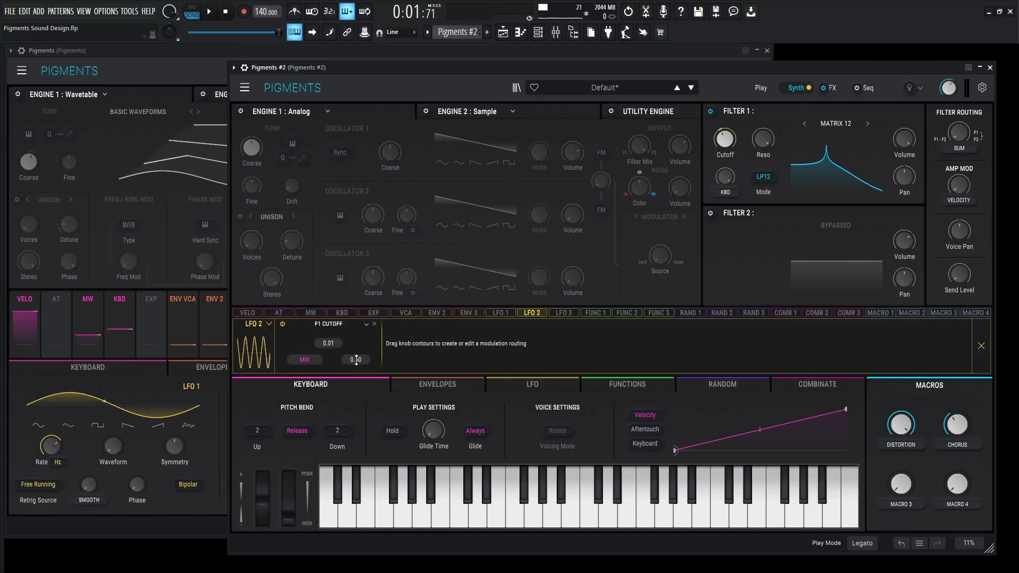
click(981, 349)
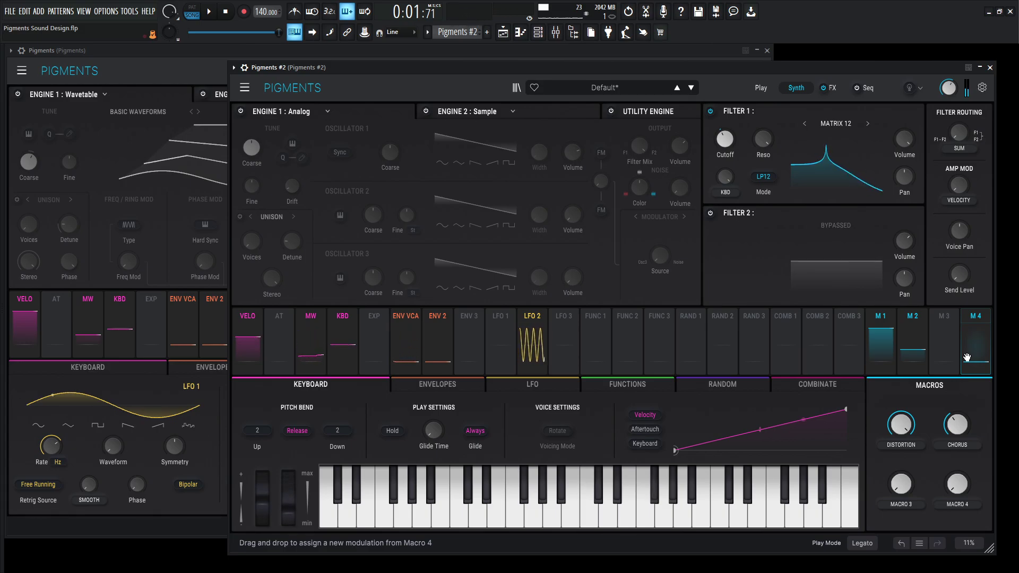
Examine the keyboard settings and the effects chain of the first instance.
click(253, 50)
click(92, 370)
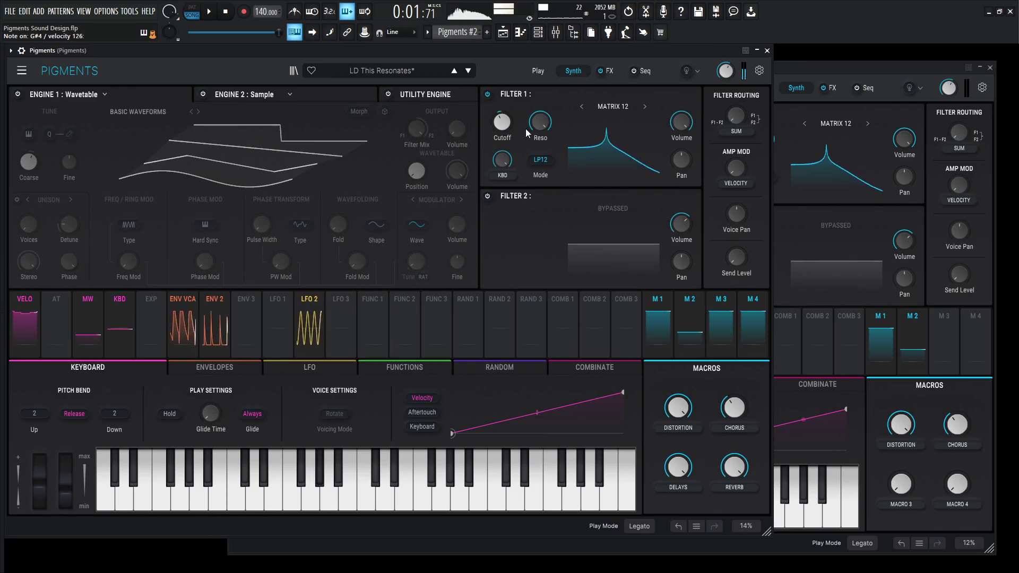
click(610, 72)
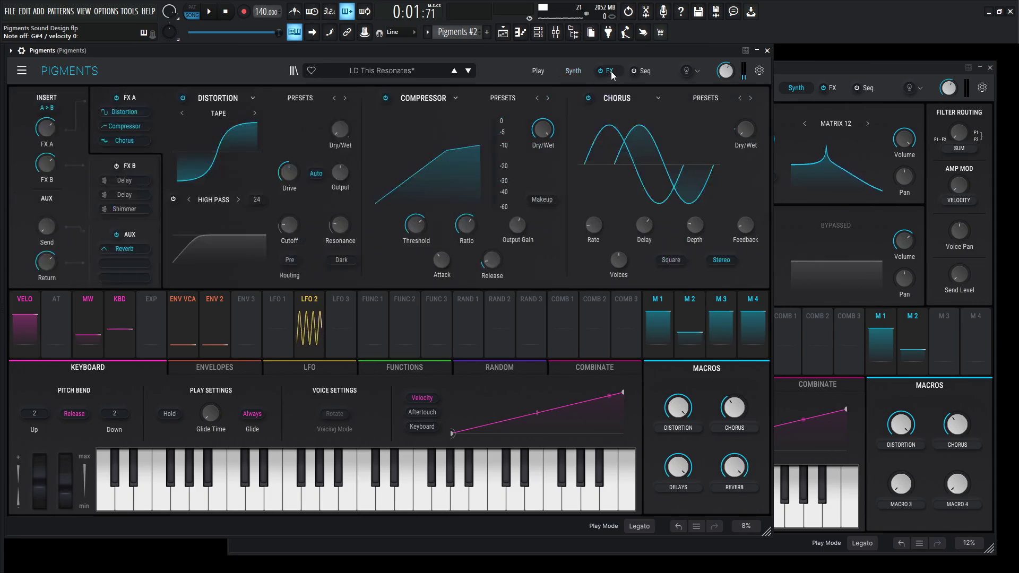
Open the empty FX B bus in the second instance's effects section.
click(838, 66)
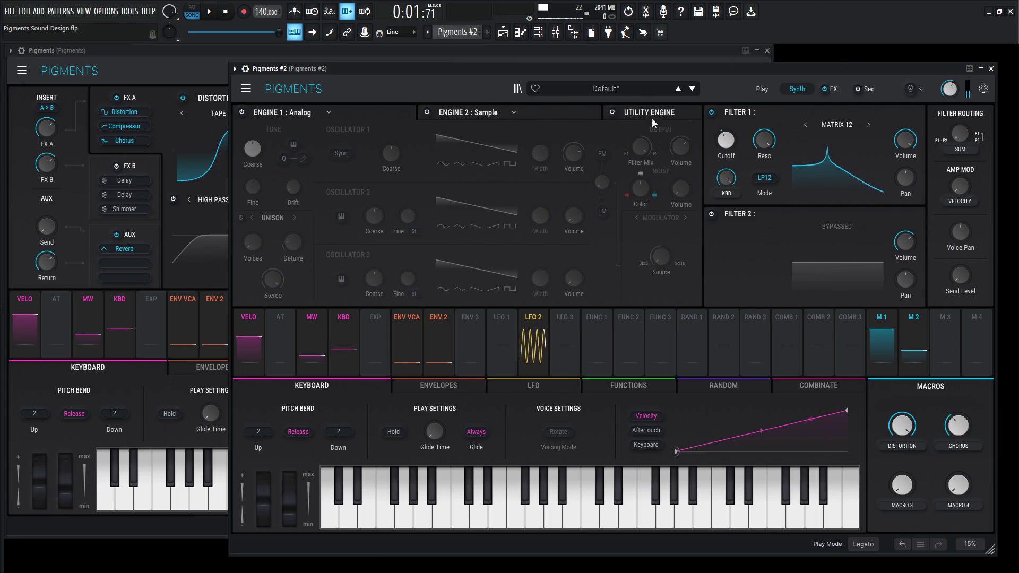
click(831, 89)
click(355, 190)
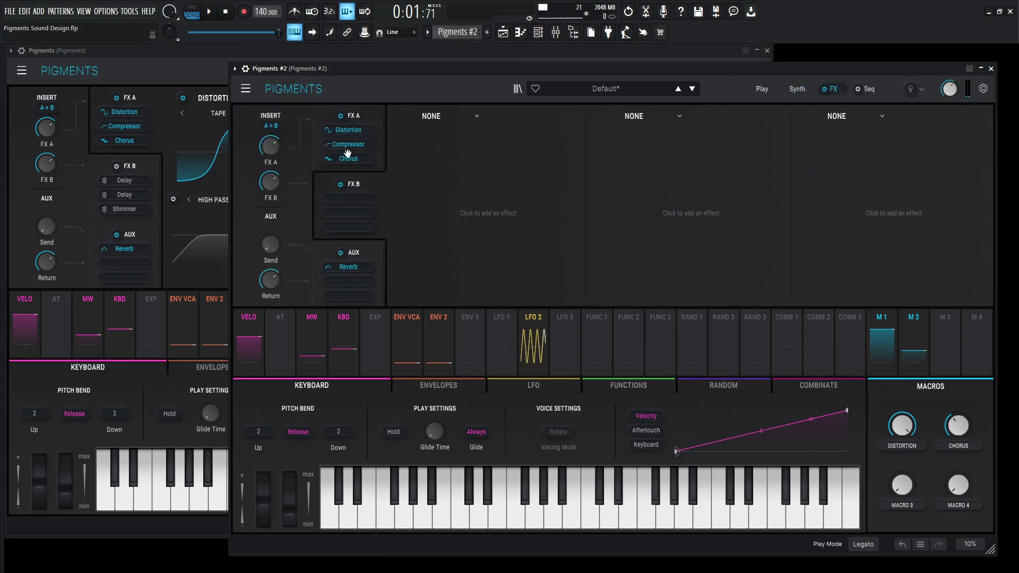
Show the first instance's FX B bus and bypass its Shimmer and second Delay, leaving only the first Delay active.
click(215, 79)
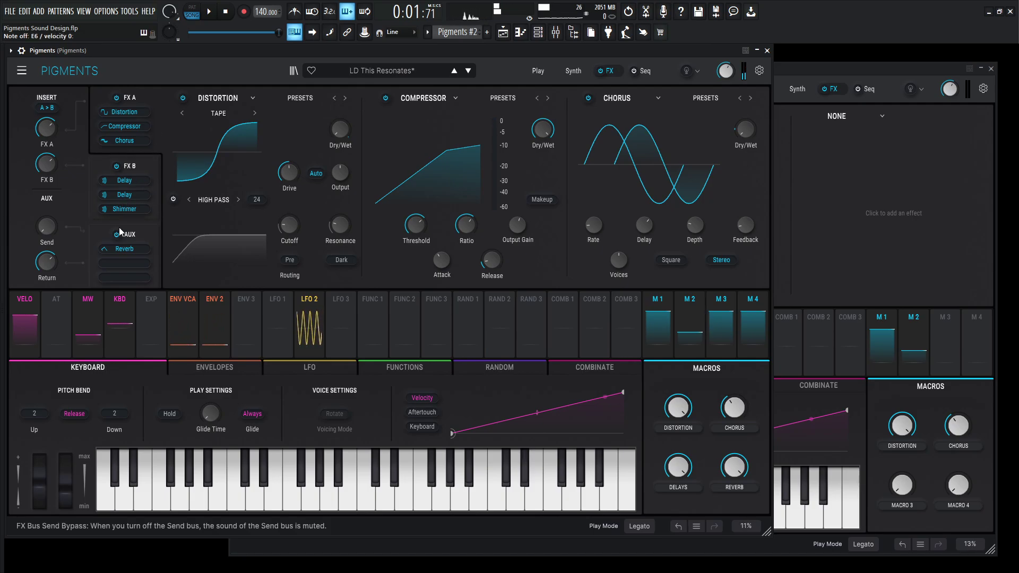
click(129, 165)
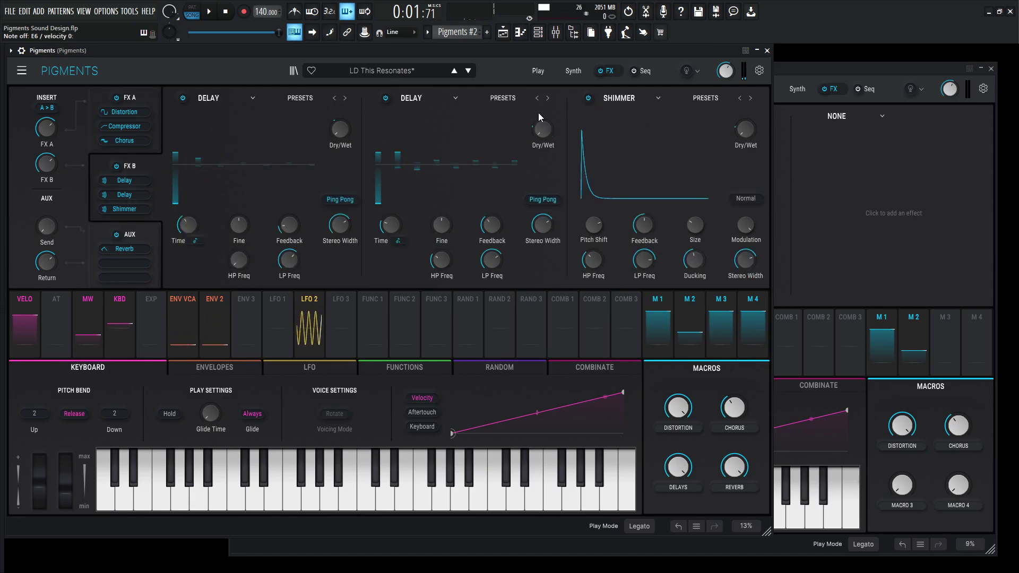
click(588, 97)
click(385, 97)
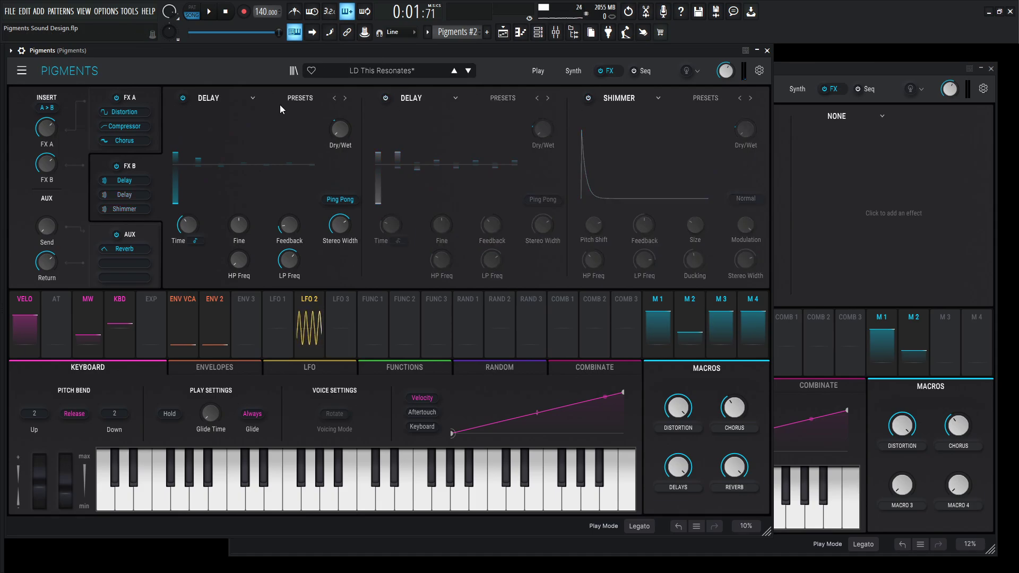
Add a Delay to the first FX B slot of the second instance.
click(790, 69)
click(430, 116)
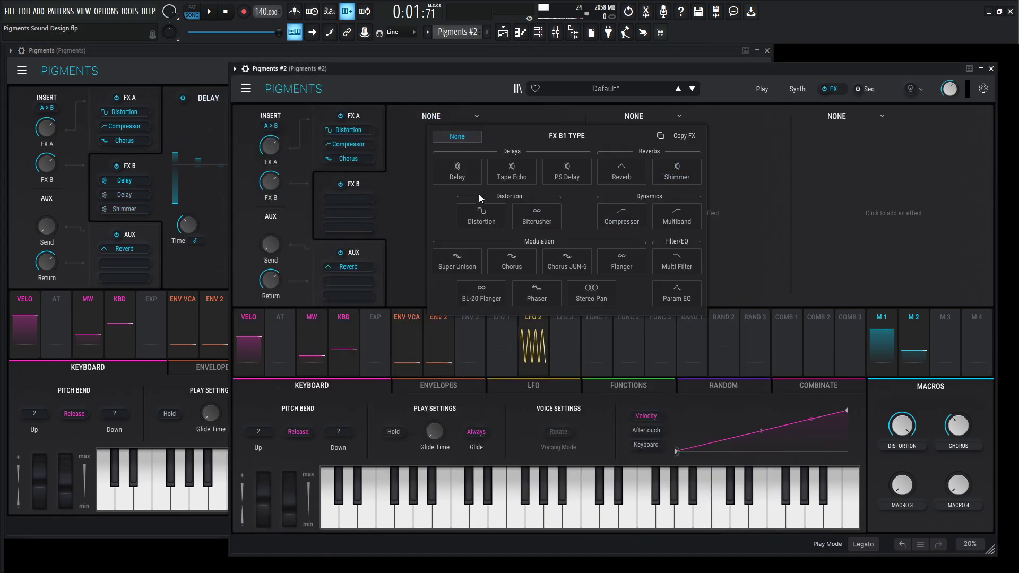
click(457, 172)
In the second instance, set the first FX B Delay's Feedback to about 0.144 and enable Ping Pong mode, matching the first instance.
click(215, 72)
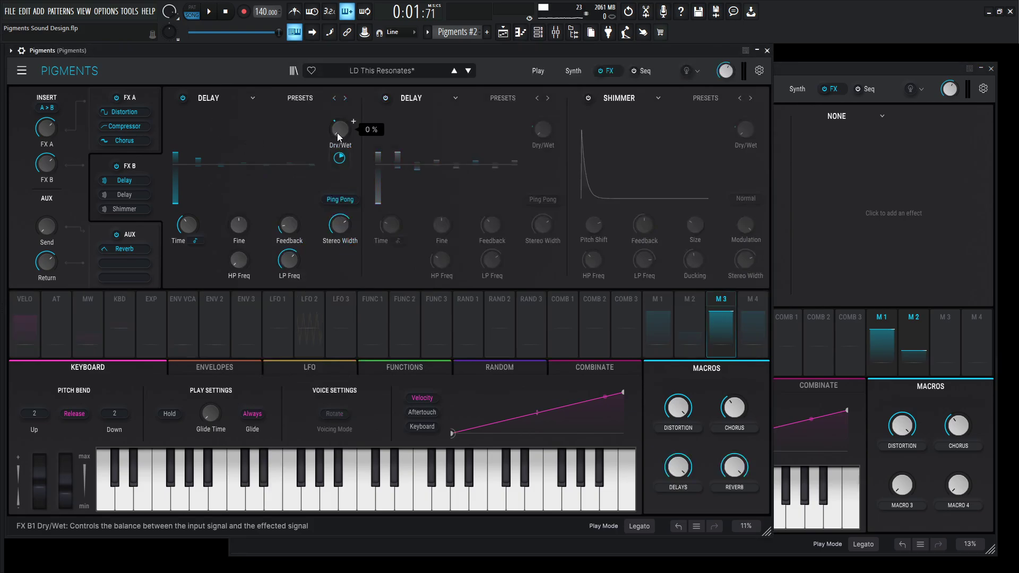
click(831, 76)
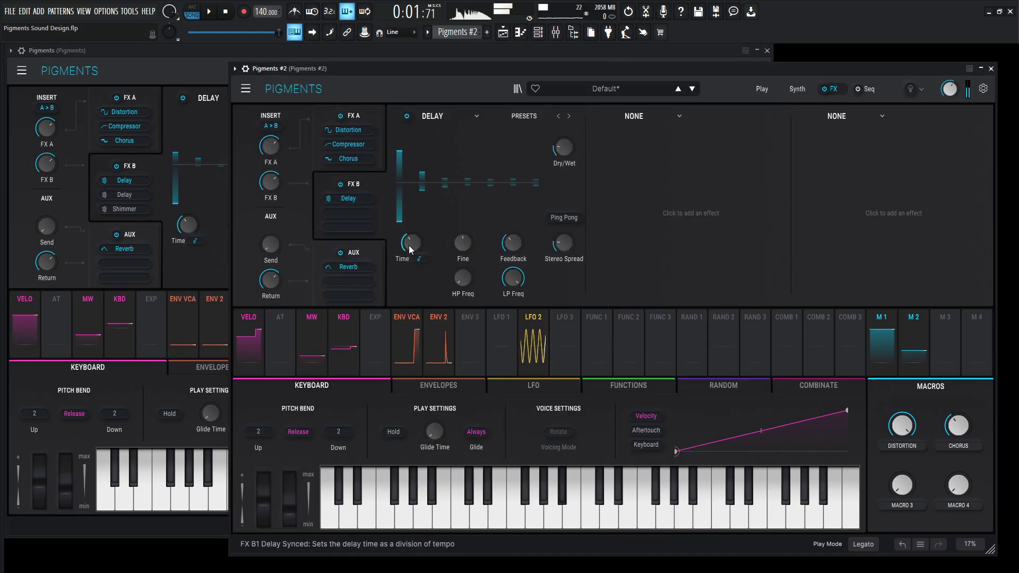
click(220, 135)
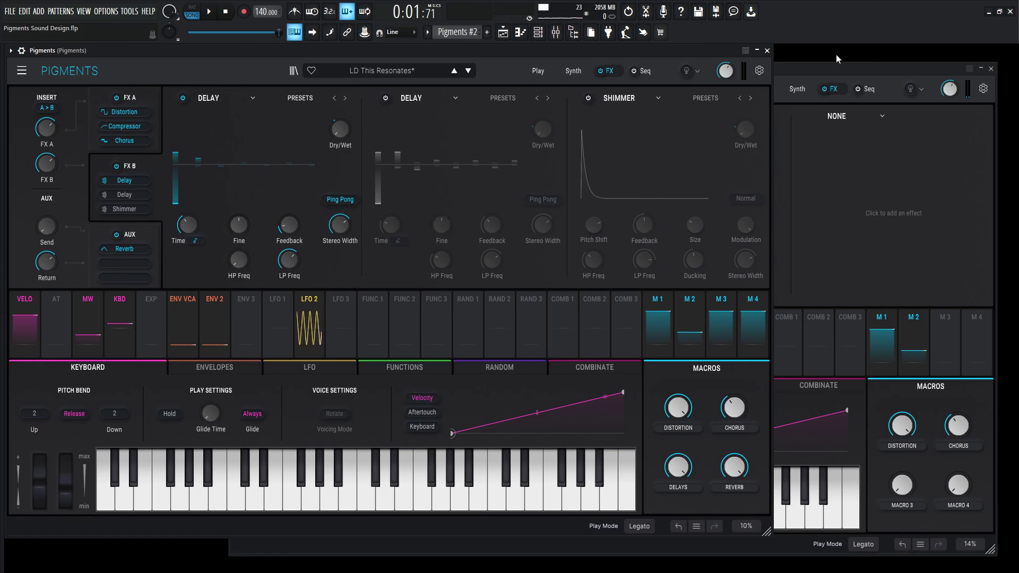
click(826, 66)
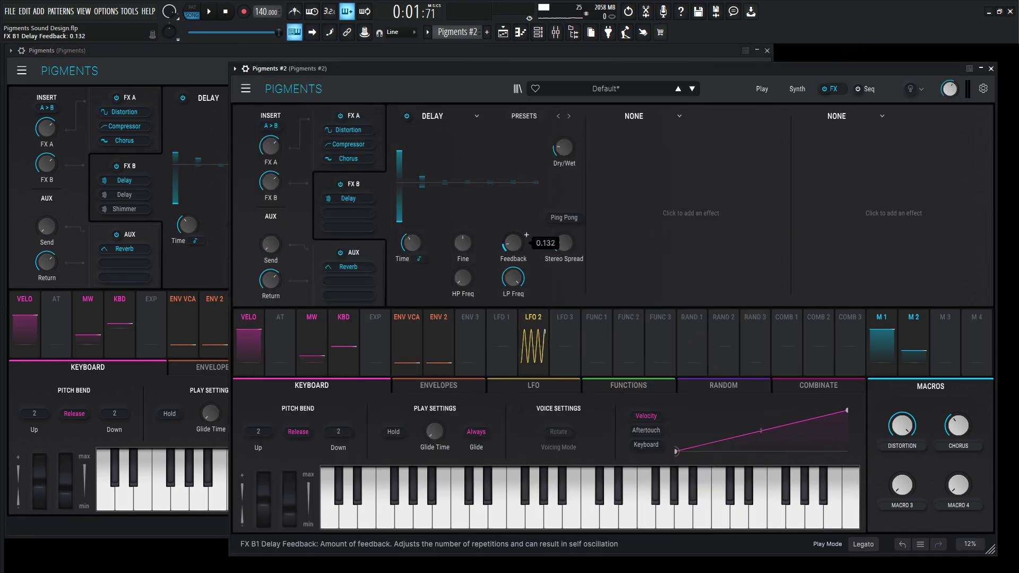
drag(513, 243, 513, 243)
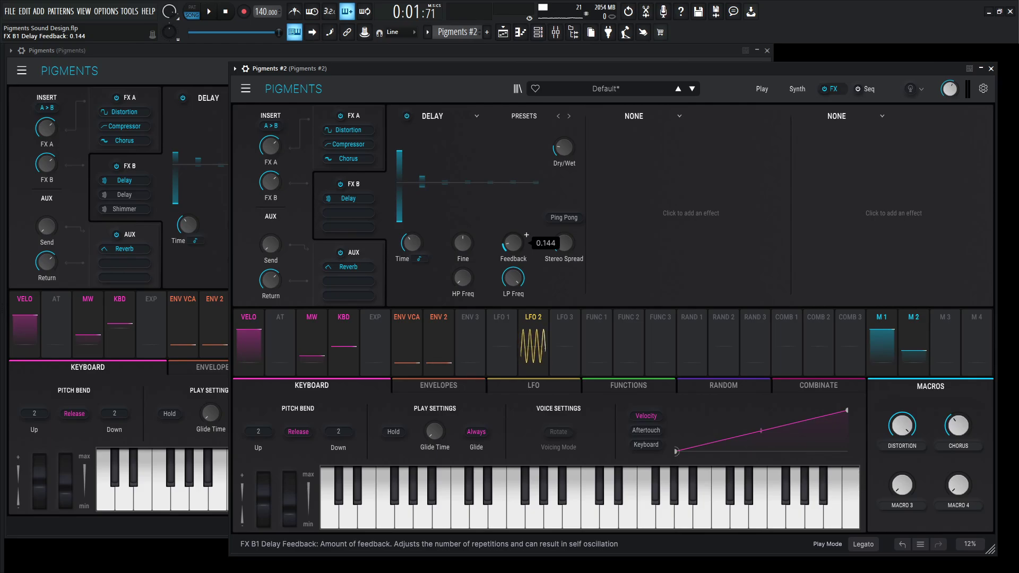
click(245, 52)
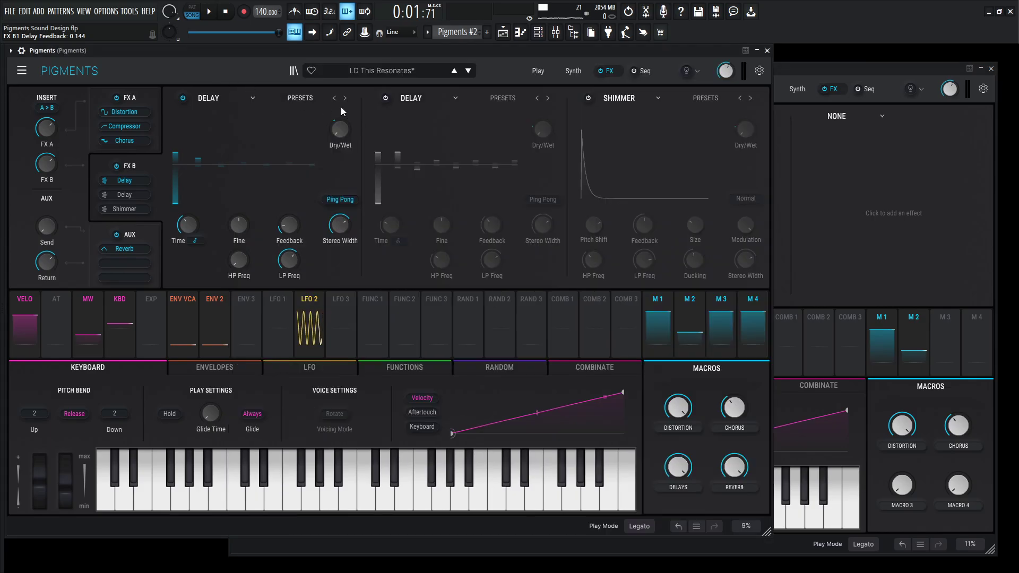
click(875, 62)
Lower the second instance's first Delay LP Freq to about 2600 Hz, using the first instance's Delay as reference.
click(196, 79)
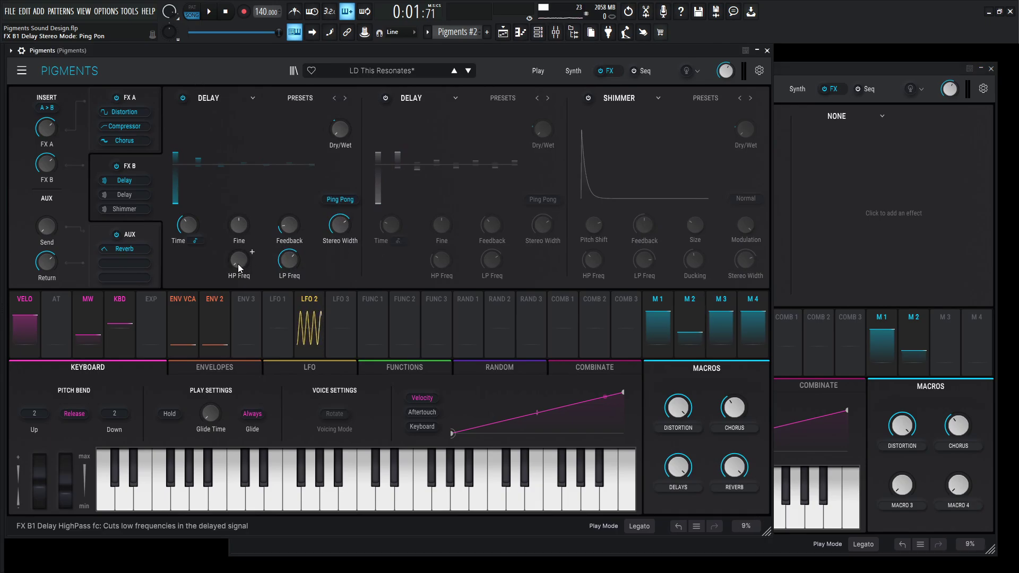
mouse_move(250, 260)
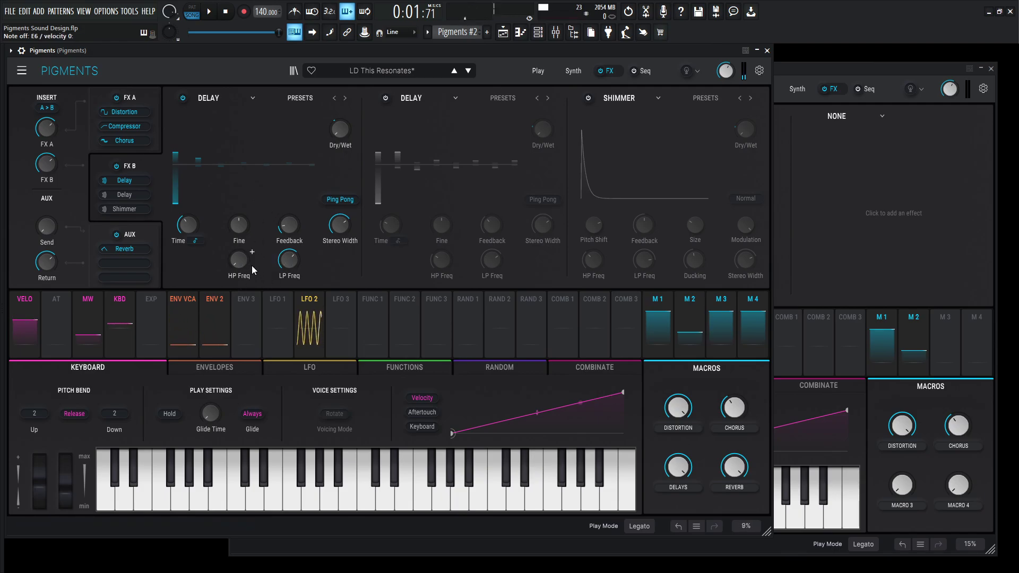
mouse_move(285, 264)
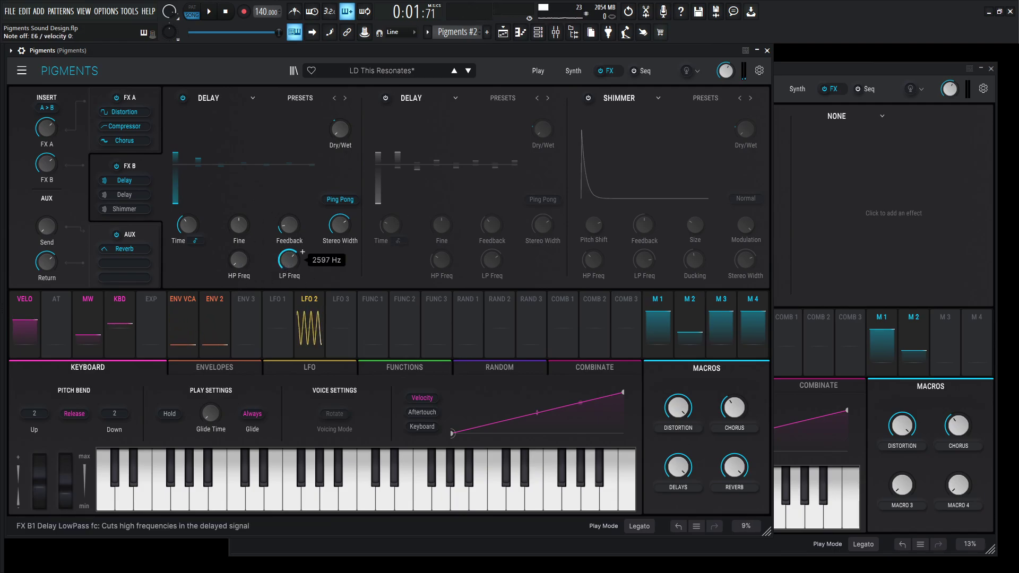
click(802, 70)
drag(518, 272, 517, 303)
click(218, 78)
mouse_move(293, 265)
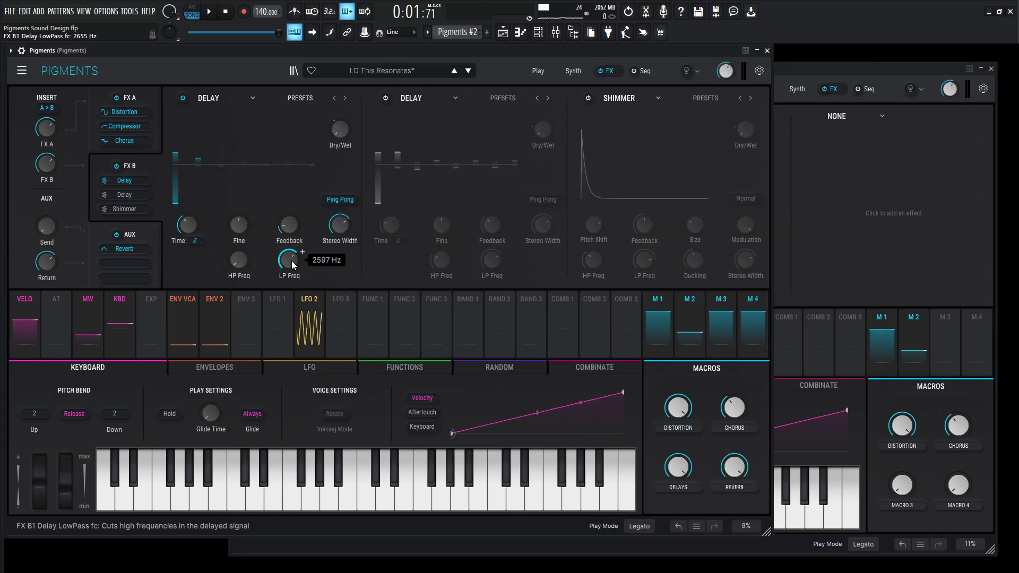
click(800, 65)
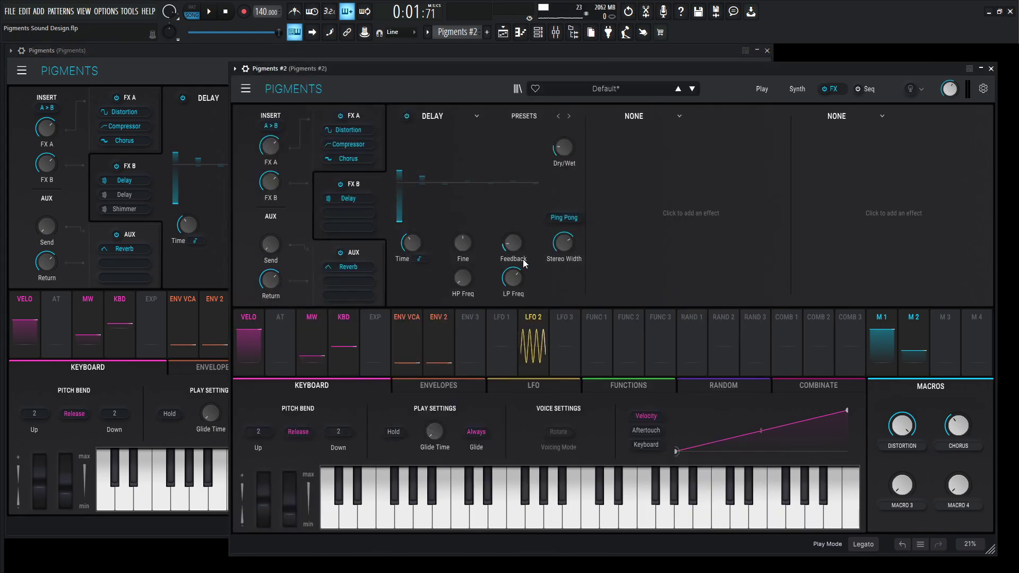
drag(513, 278, 513, 279)
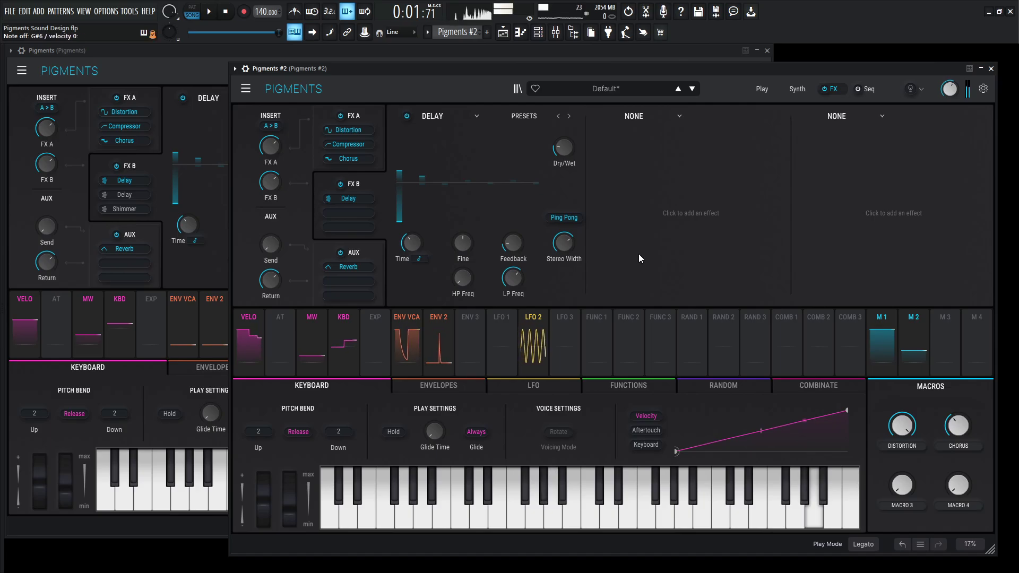
Set the first Delay's Dry/Wet to 37% and add another Delay to the second instance's second FX B slot.
click(203, 85)
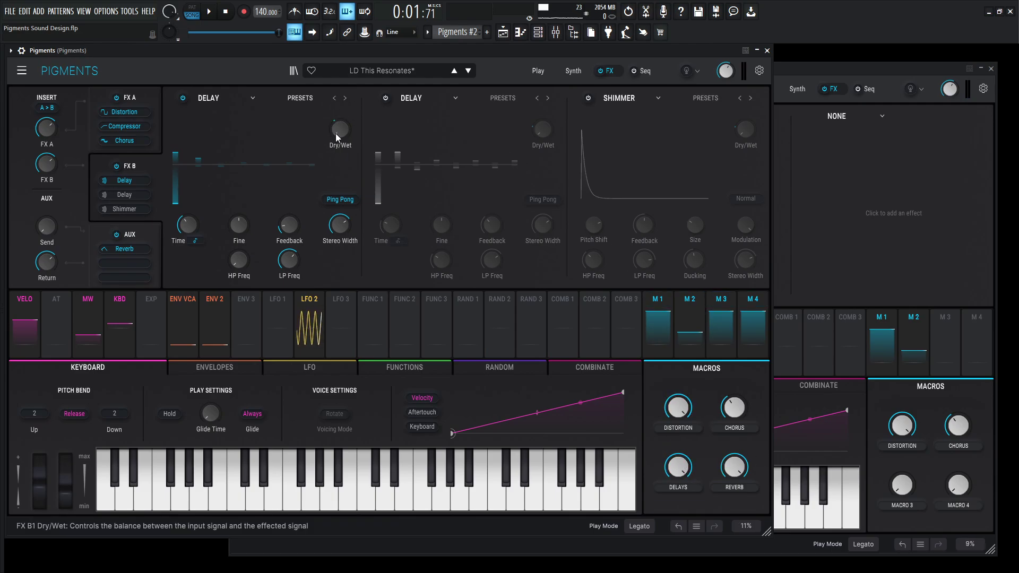
click(822, 65)
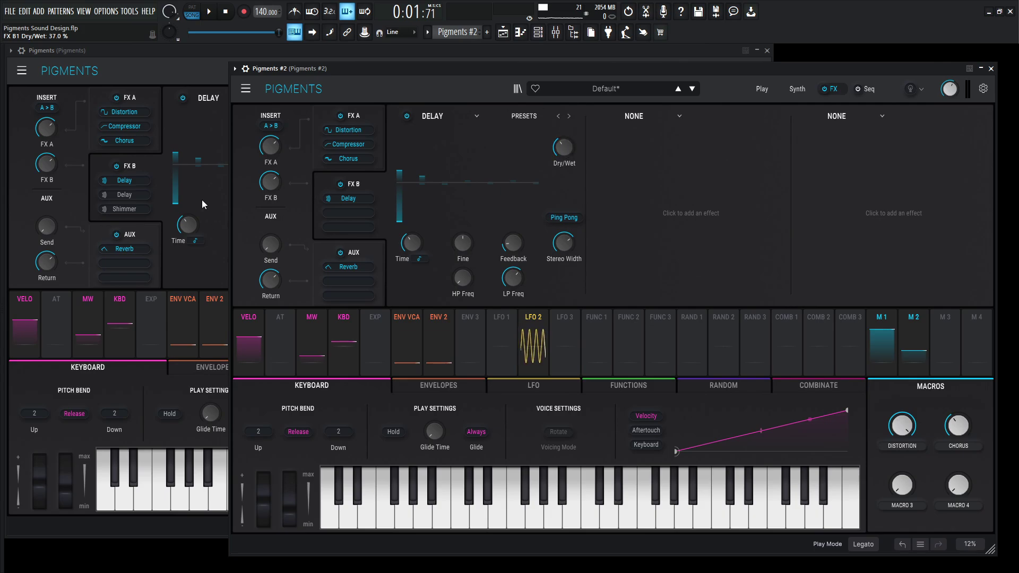
click(685, 116)
click(659, 171)
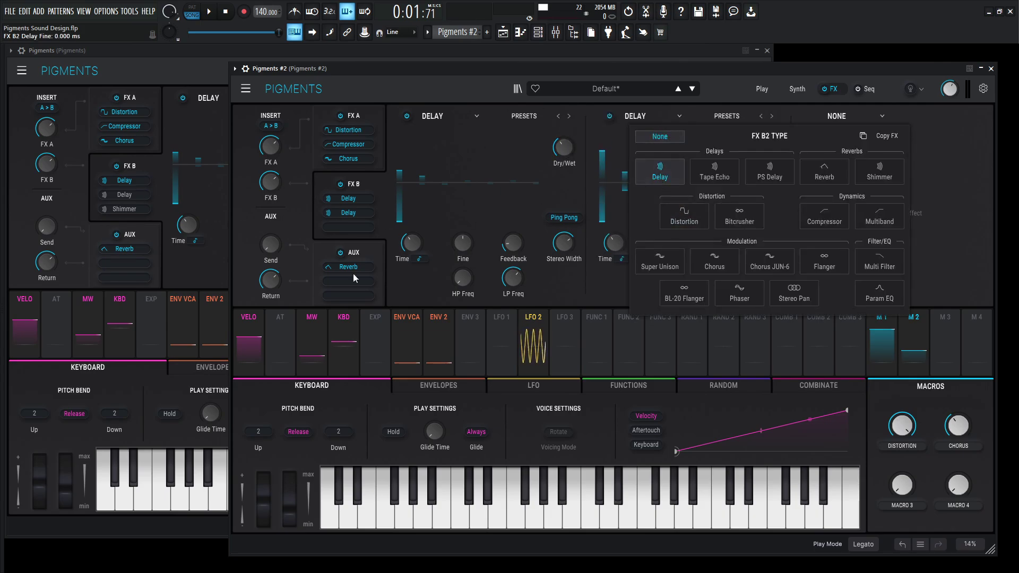
Reactivate the second Delay in the first instance and set the second instance's second Delay to a dotted 1/8 time.
click(164, 164)
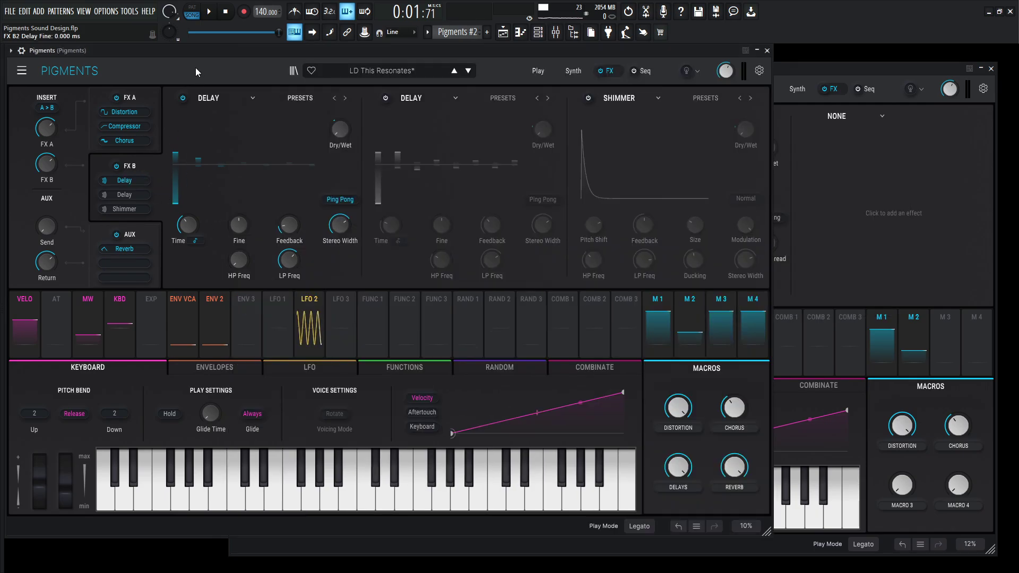
click(104, 194)
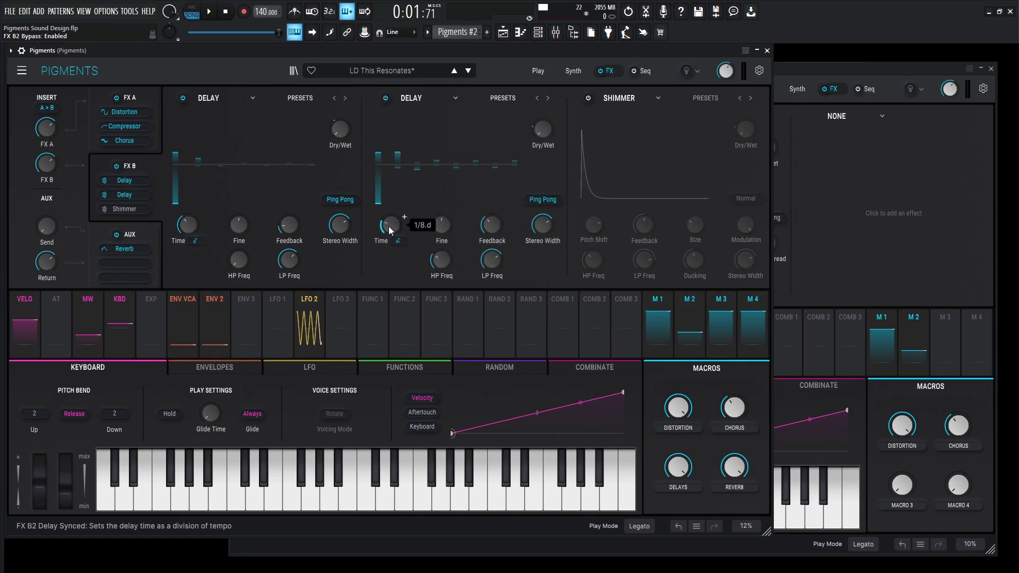
click(873, 74)
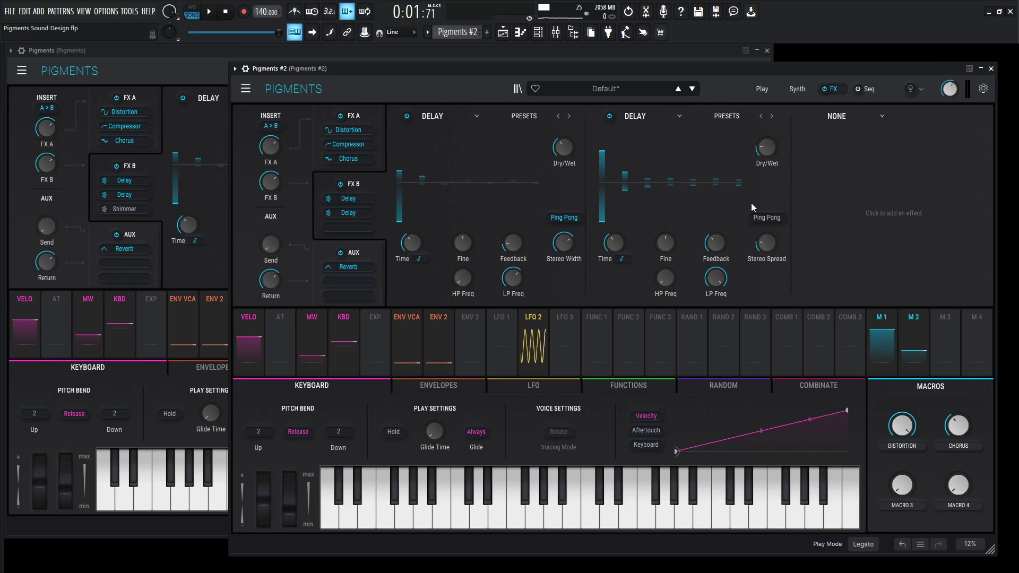
drag(628, 235, 628, 256)
click(628, 257)
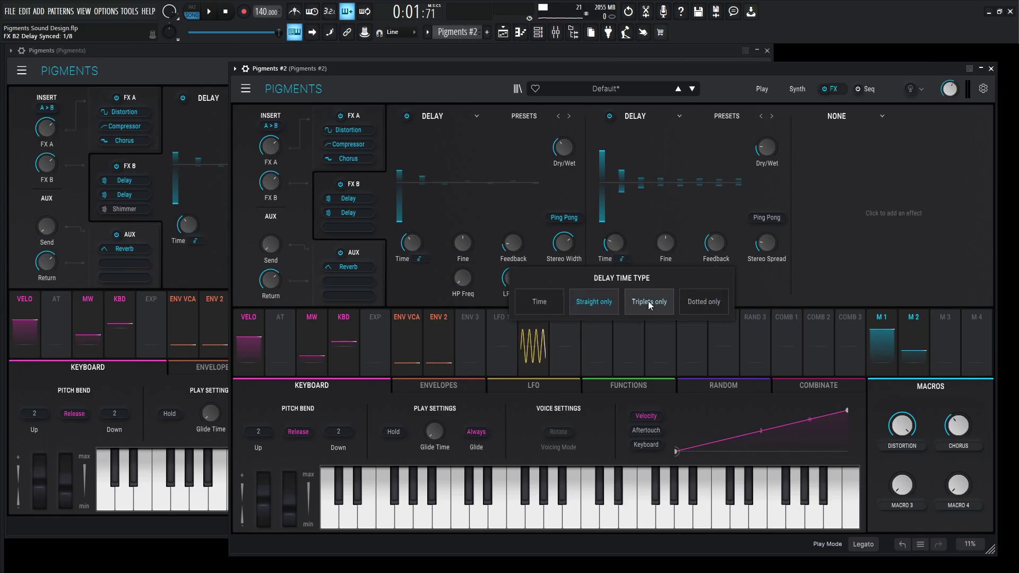
click(704, 300)
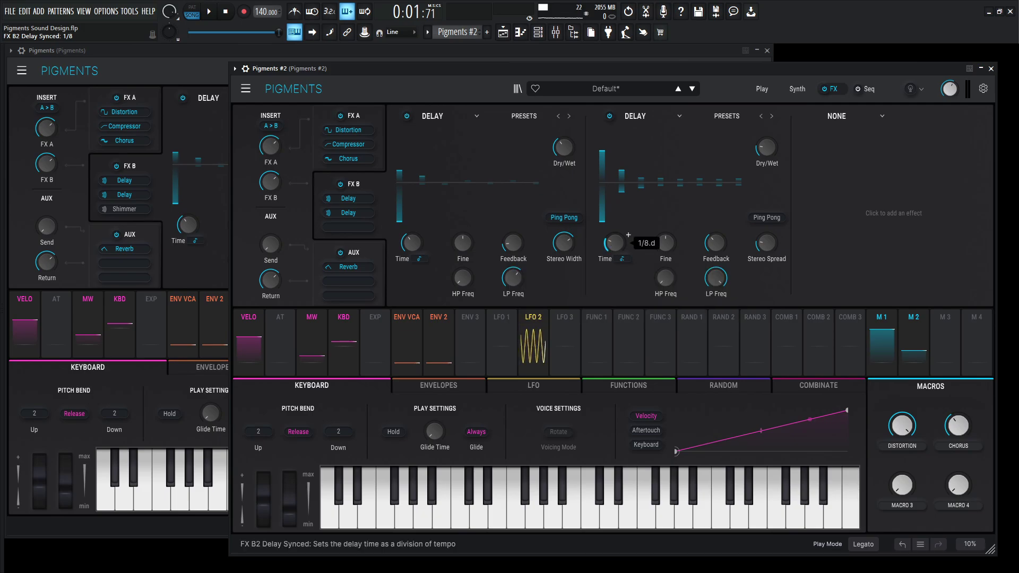
Enable Ping Pong mode on the second instance's second Delay and set its Dry/Wet to about 22%.
click(130, 50)
click(827, 79)
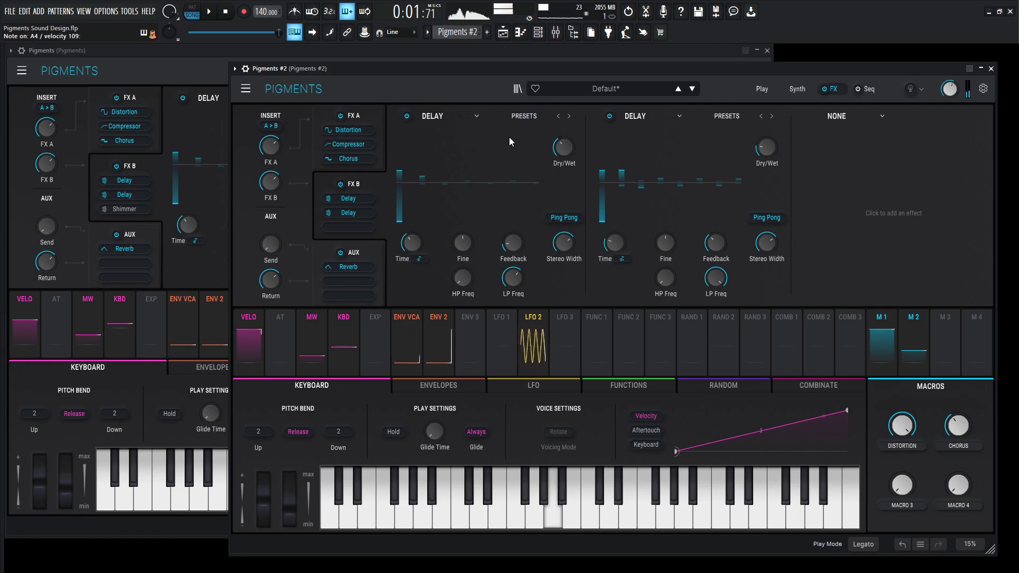
click(219, 72)
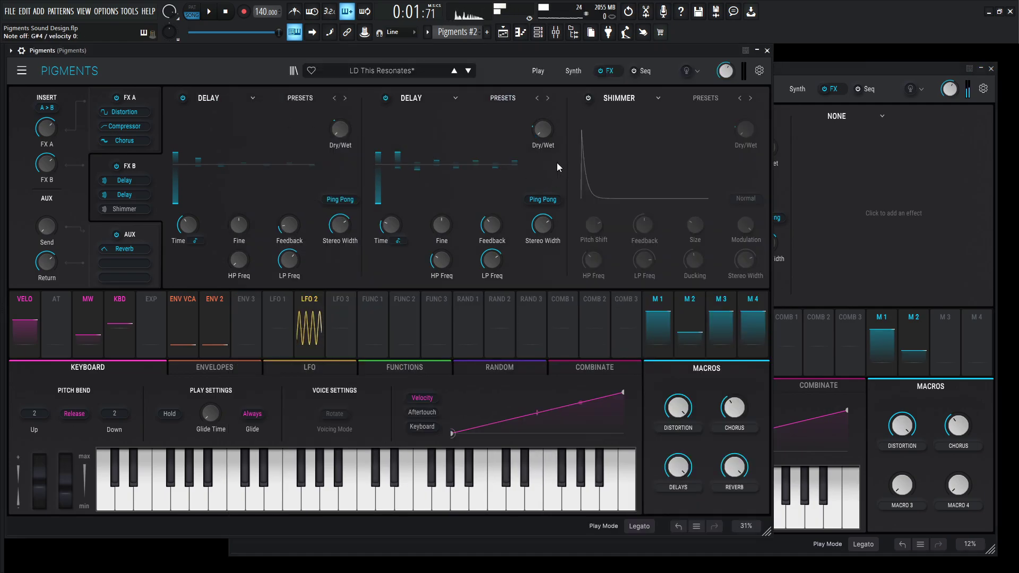
click(819, 100)
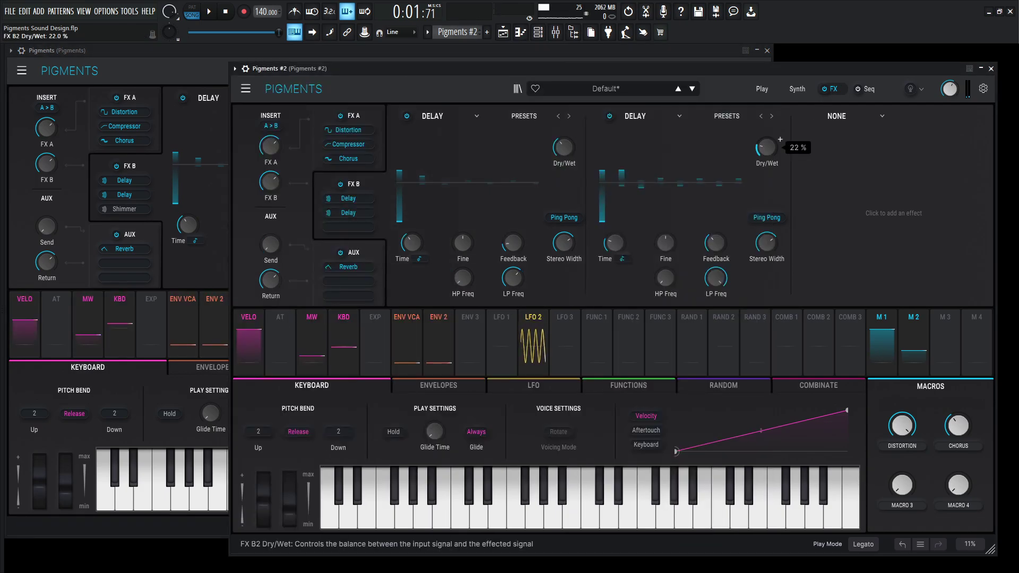
Match the Feedback of the second instance's second Delay to the first instance's second Delay.
click(192, 63)
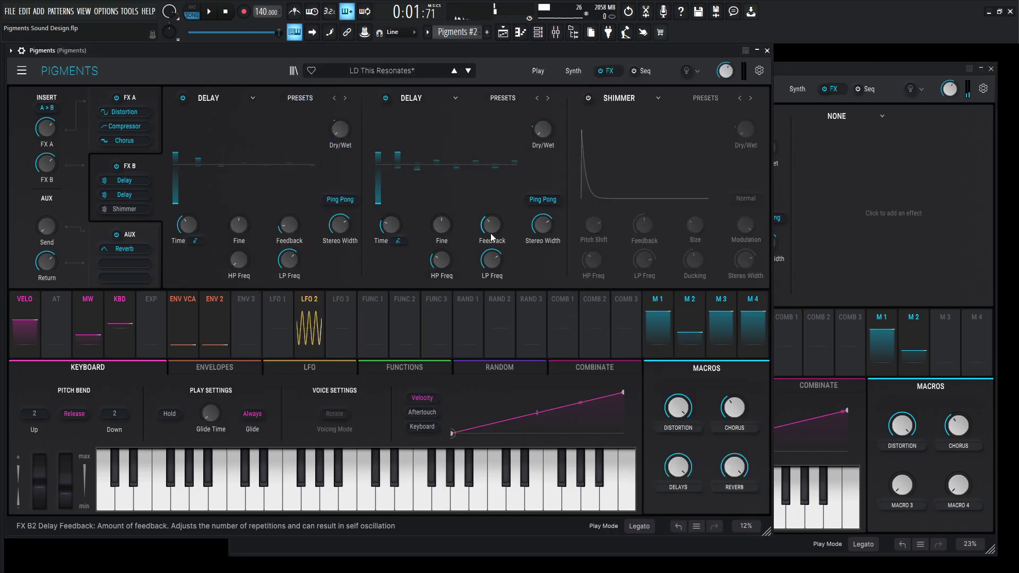
click(842, 66)
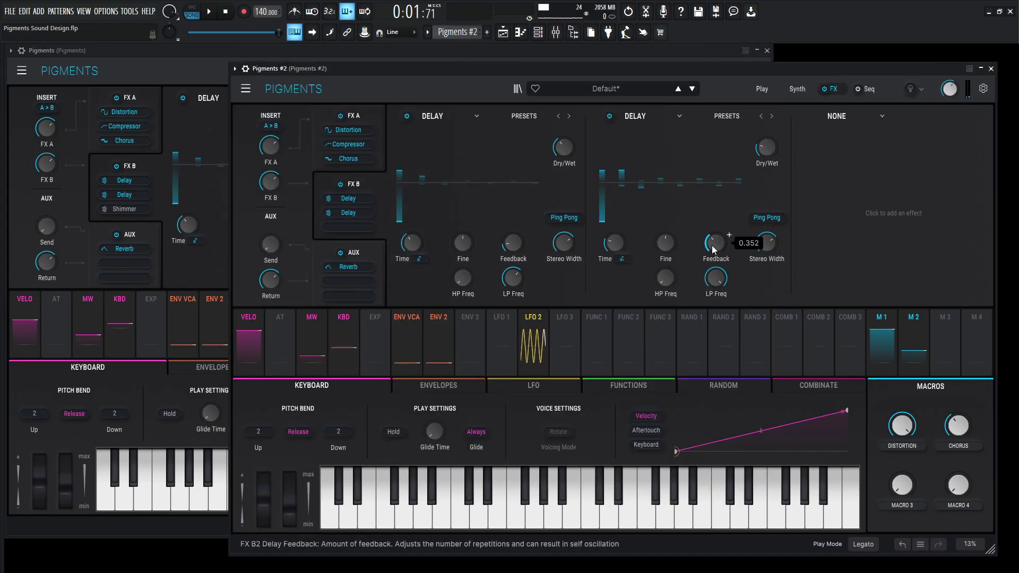
On the second instance's second Delay, raise HP Freq and lower LP Freq to about 3500 Hz, following the first instance.
click(188, 70)
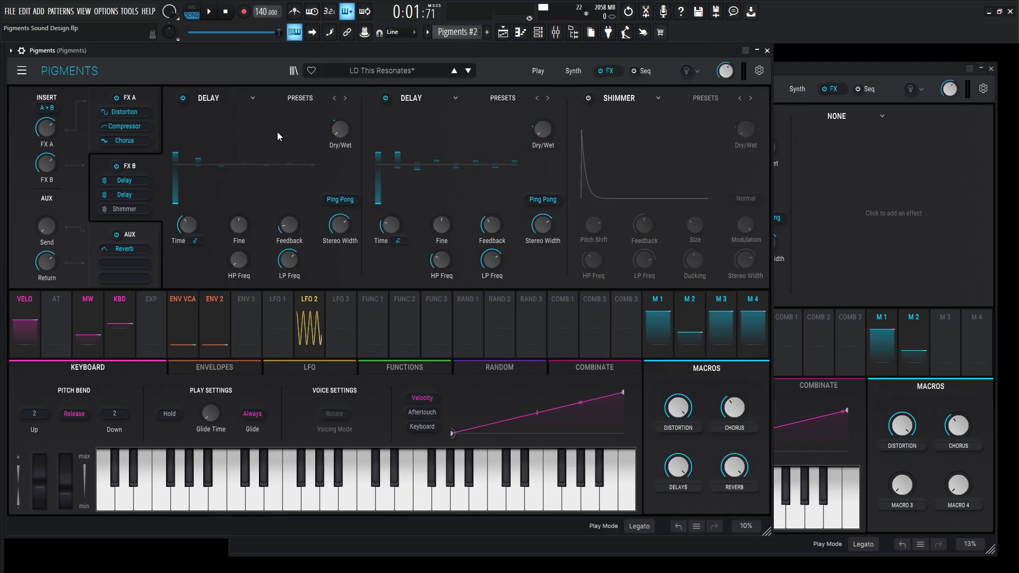
click(813, 87)
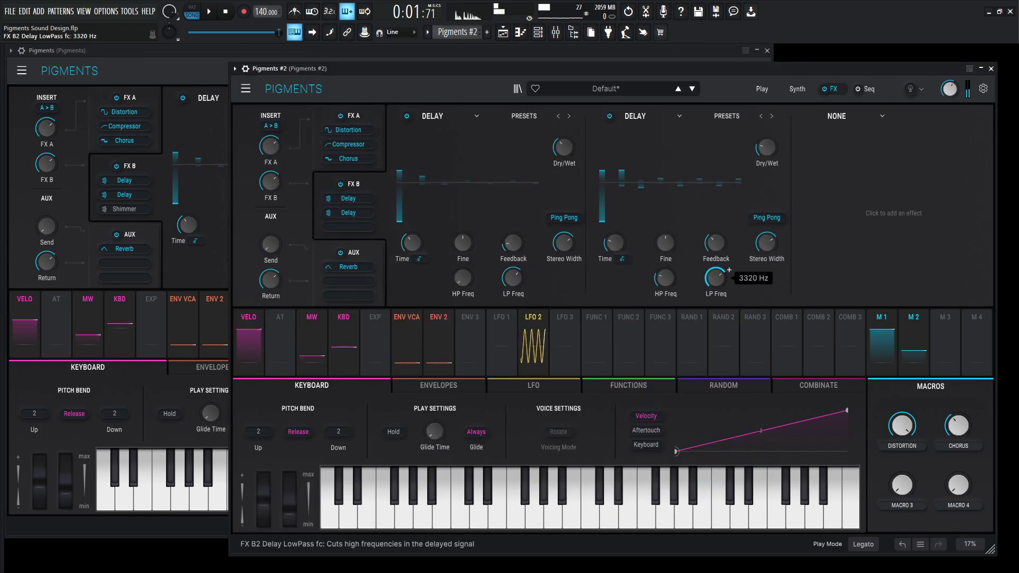
click(208, 72)
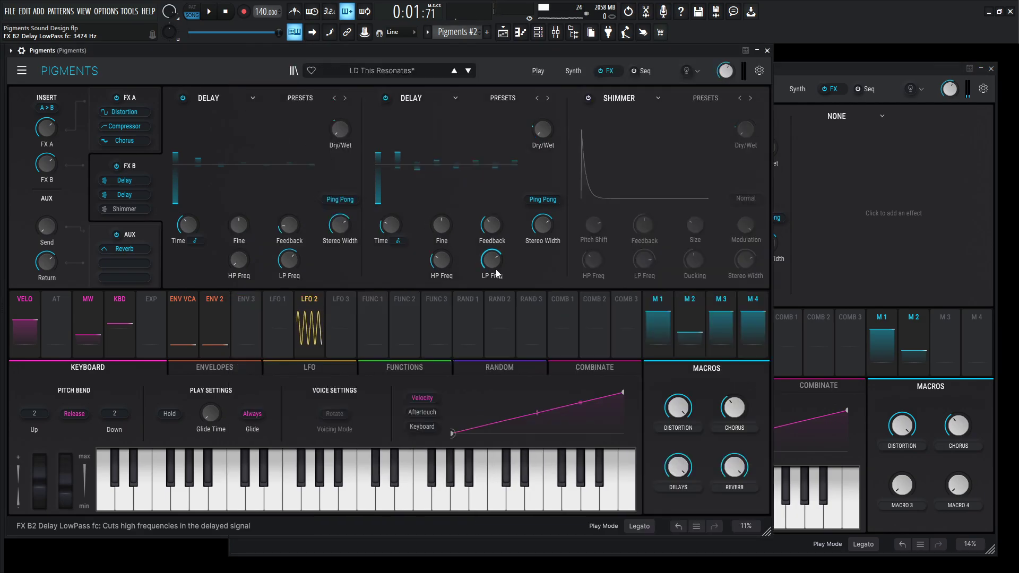
mouse_move(496, 271)
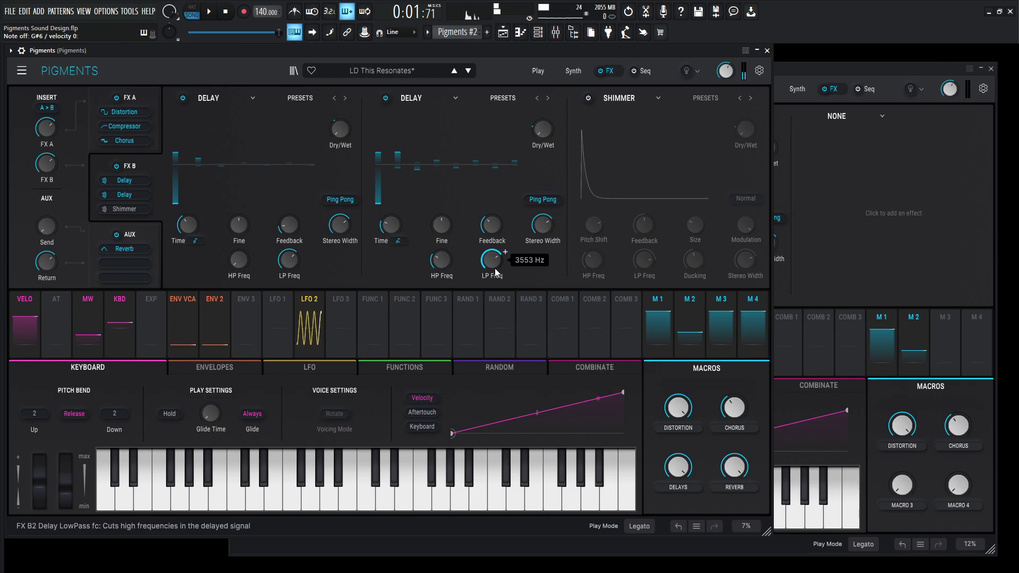
click(826, 63)
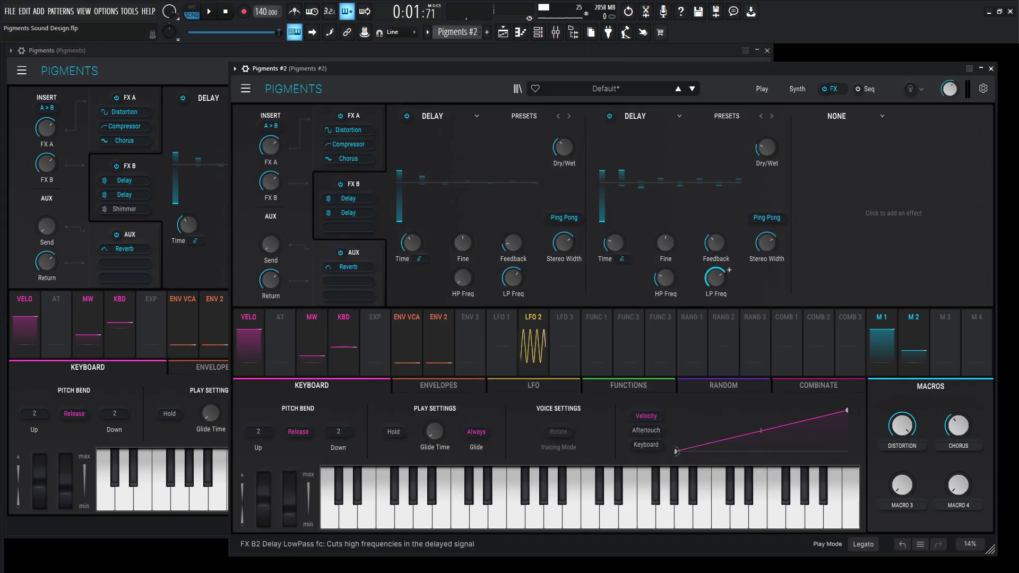
mouse_move(714, 276)
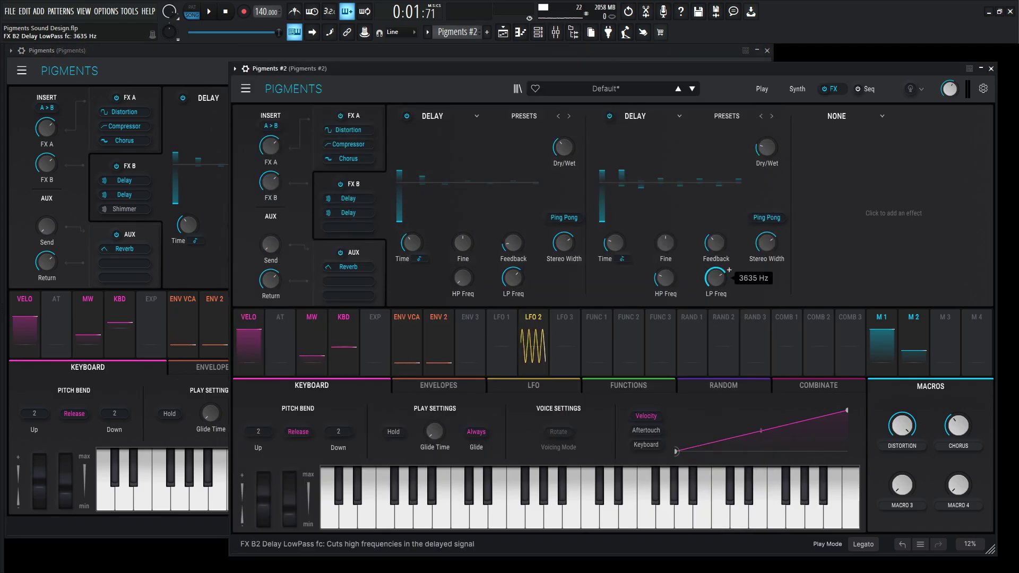
Fine-tune the HP Freq of the second instance's second Delay against the first instance's setting.
click(167, 61)
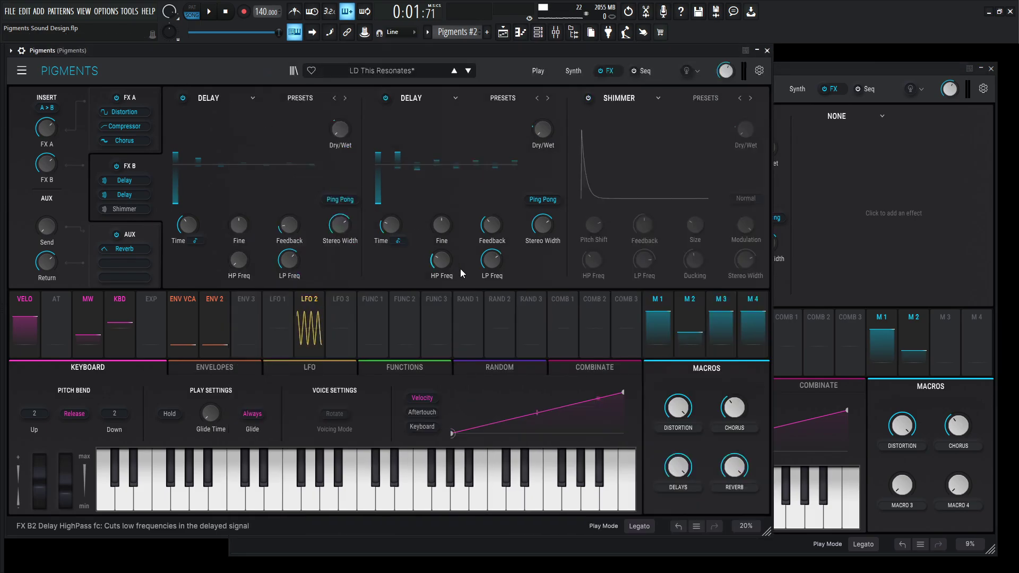
click(800, 69)
mouse_move(663, 280)
scroll(679, 270, up, 2)
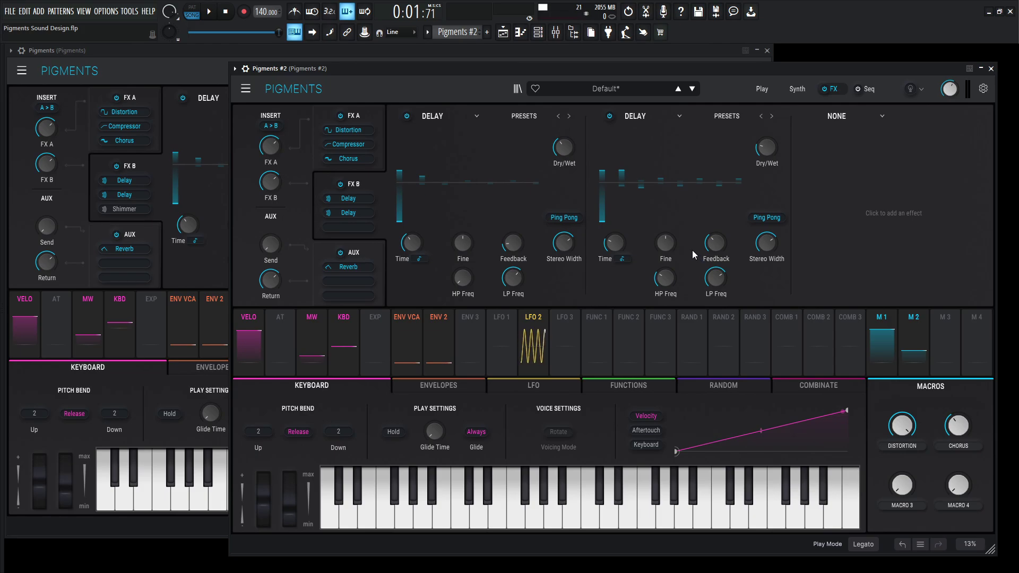
Reactivate the Shimmer in the first instance's third FX B slot.
click(192, 72)
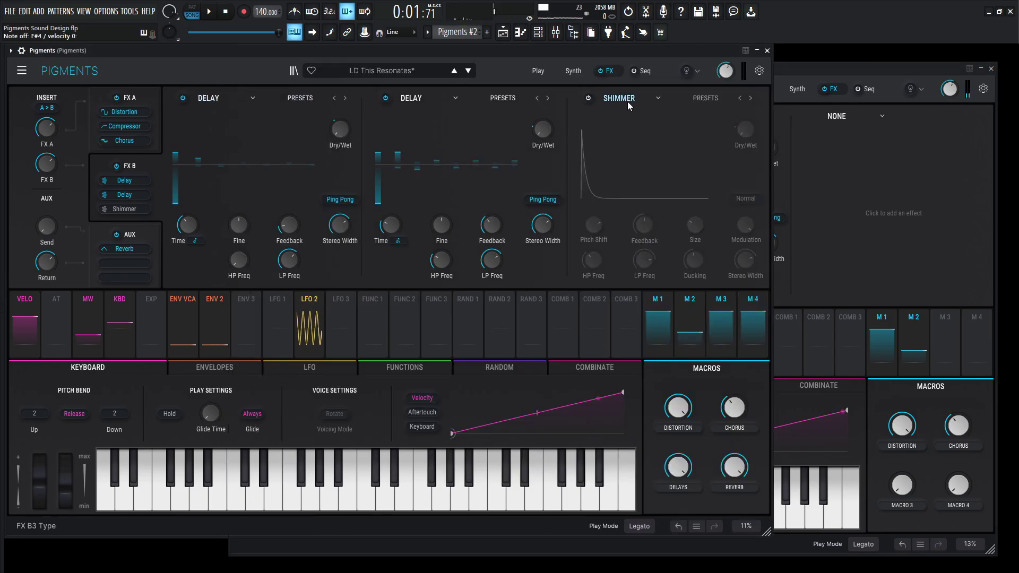
click(587, 98)
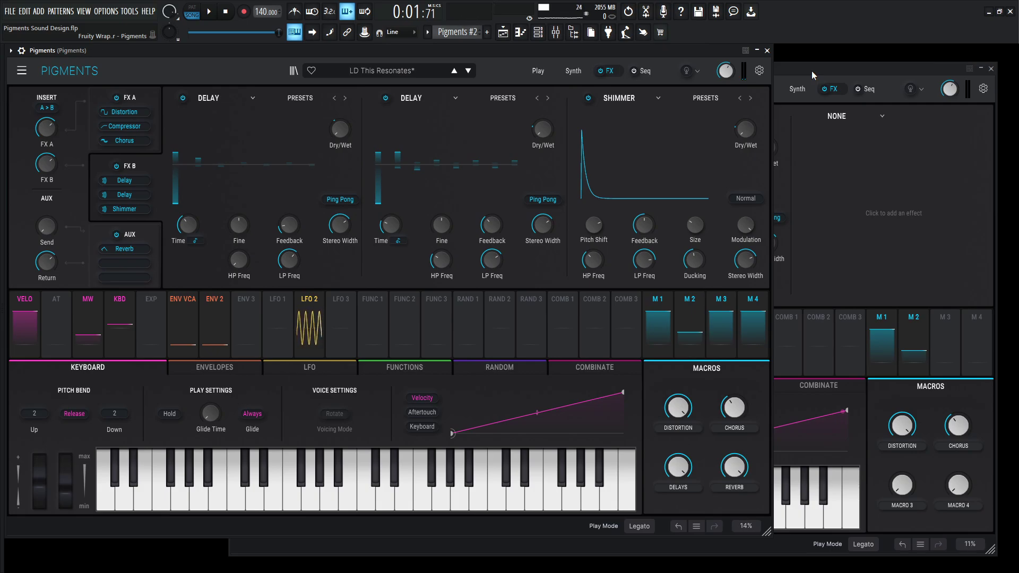
Load a Shimmer into the second instance's third FX B slot and lower its Dry/Wet, following the first instance.
mouse_move(747, 126)
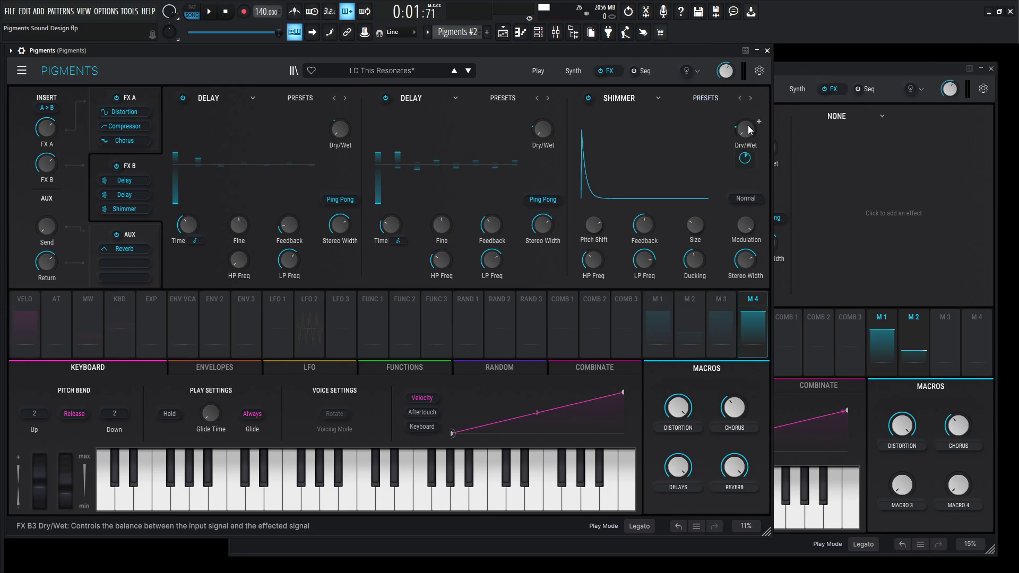
mouse_move(748, 158)
click(844, 66)
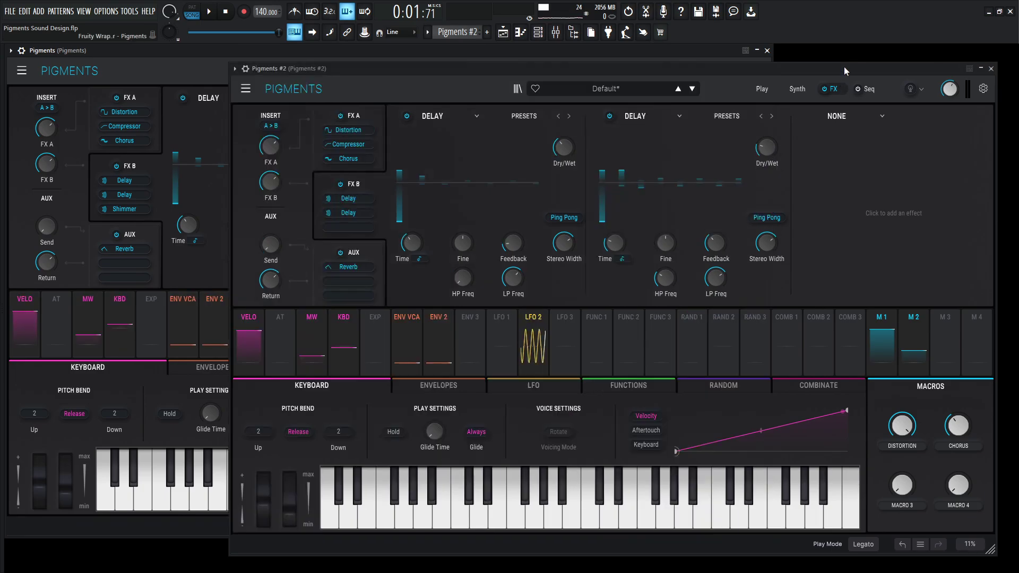
click(837, 115)
click(965, 169)
mouse_move(968, 148)
drag(968, 147, 969, 152)
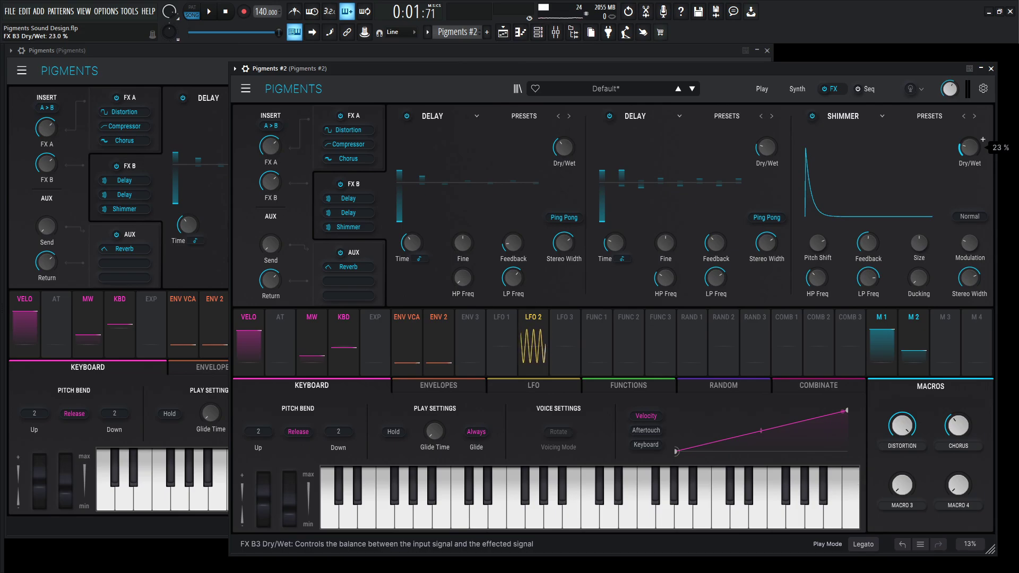
Set the second instance's Shimmer Ducking to 0.464, matching the first instance.
click(635, 50)
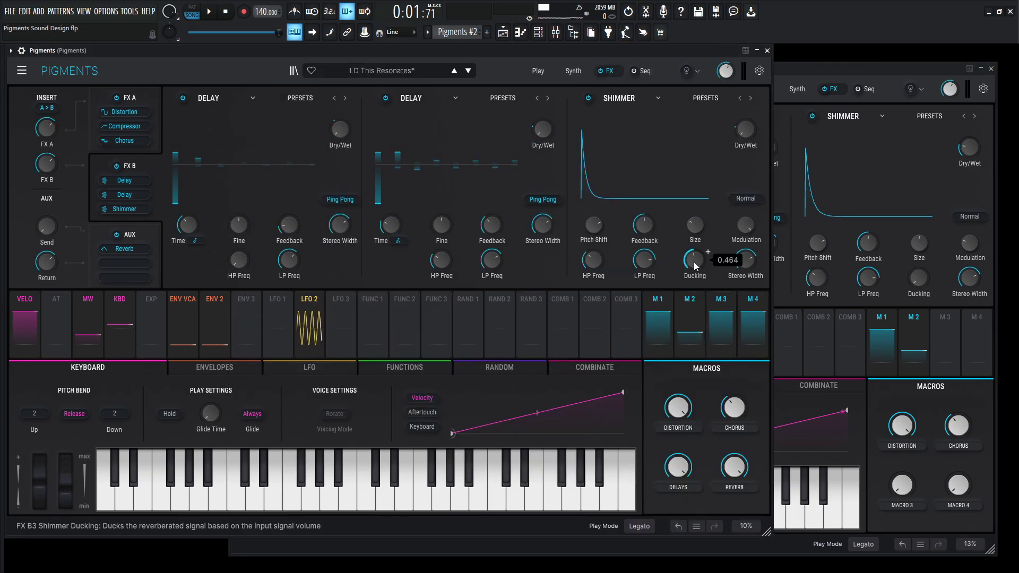
click(911, 281)
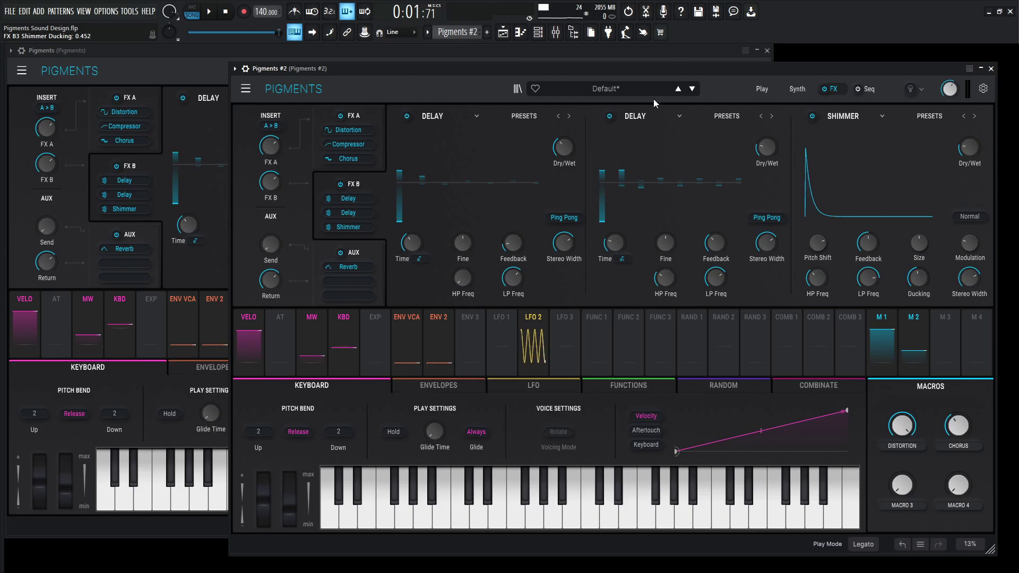
click(662, 53)
mouse_move(692, 266)
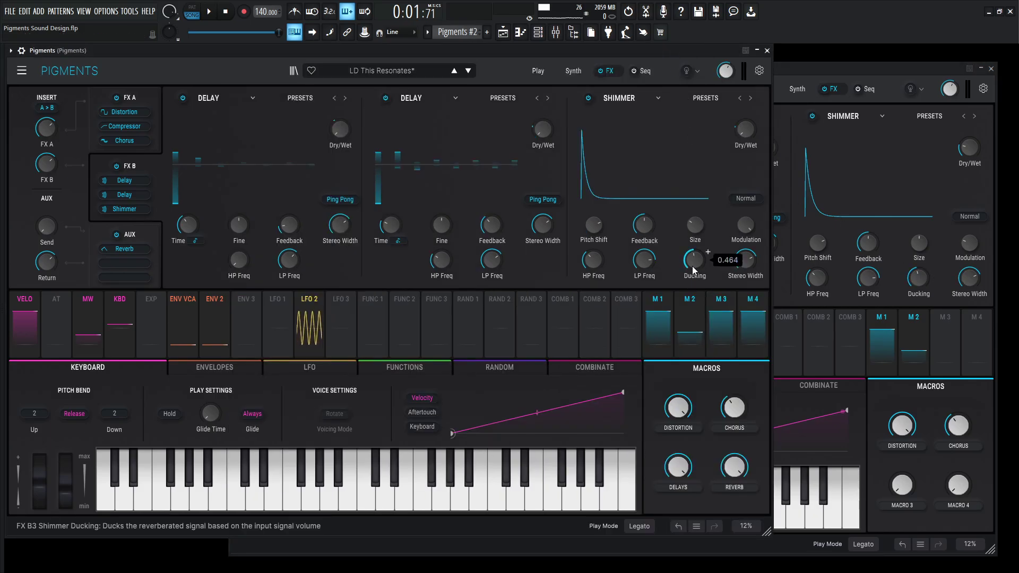
click(916, 282)
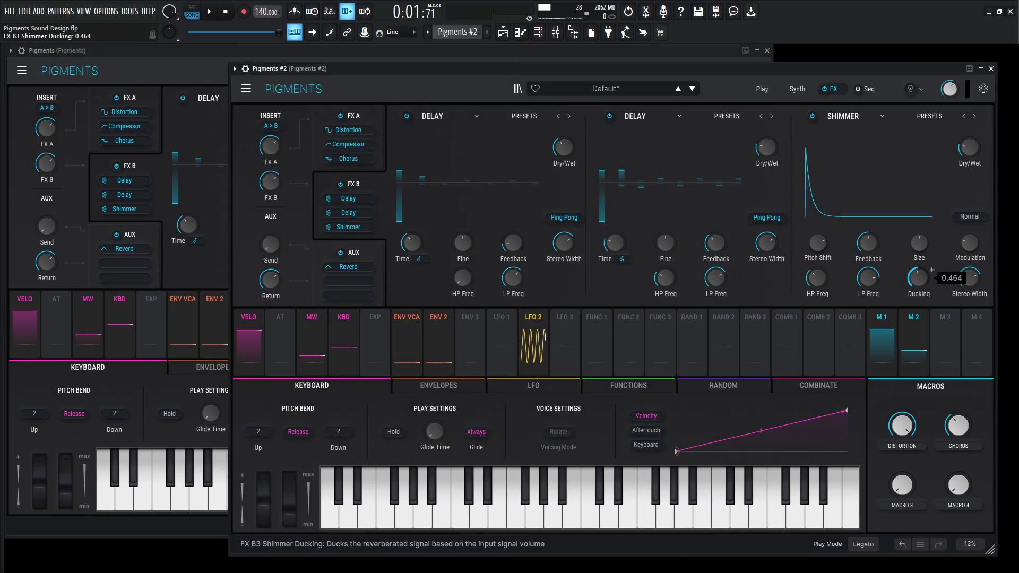
Set the second instance's Shimmer Size to 30.0 %, following the first instance.
click(566, 61)
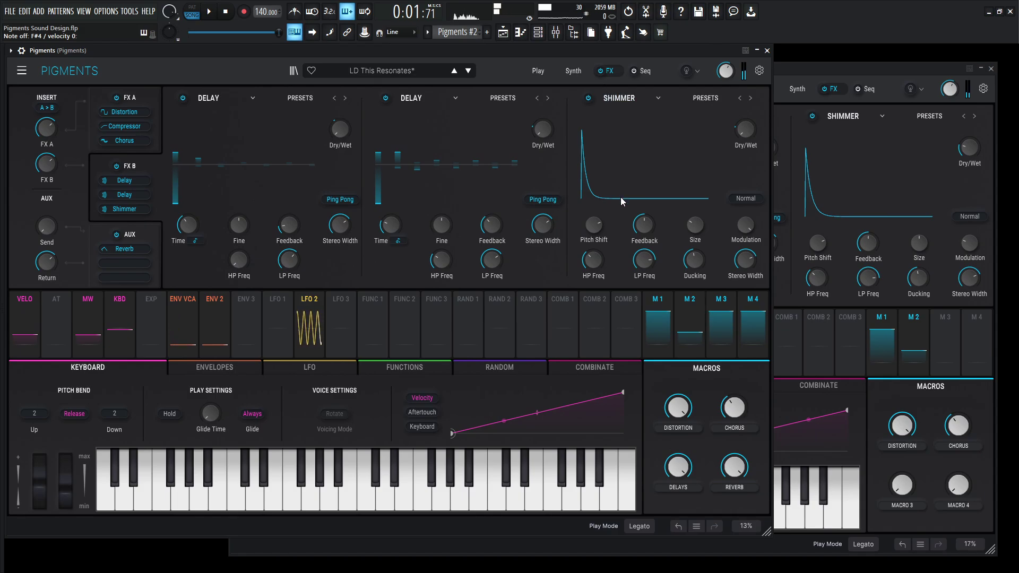
click(926, 243)
drag(921, 244, 921, 259)
click(605, 53)
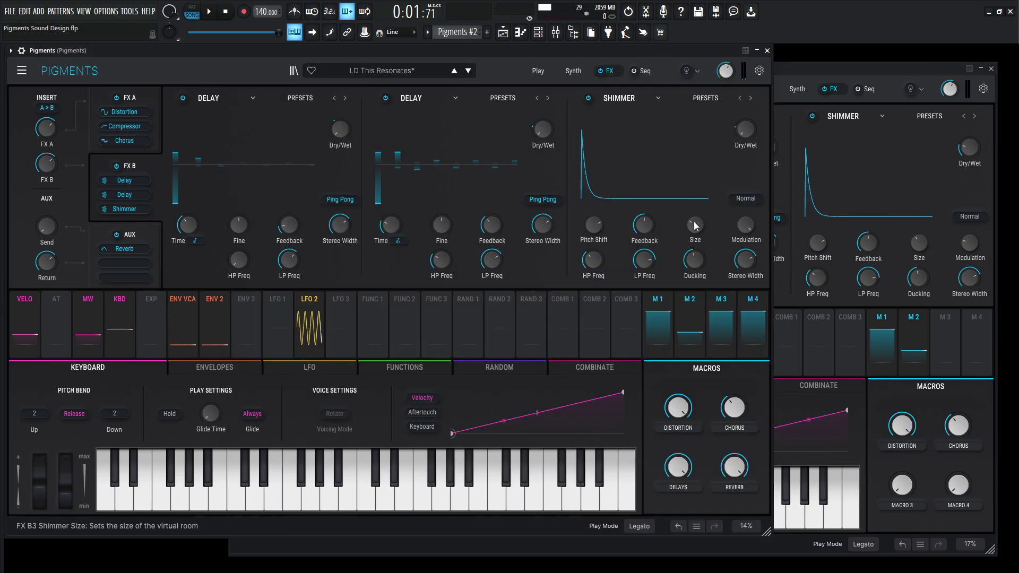
mouse_move(694, 233)
click(926, 245)
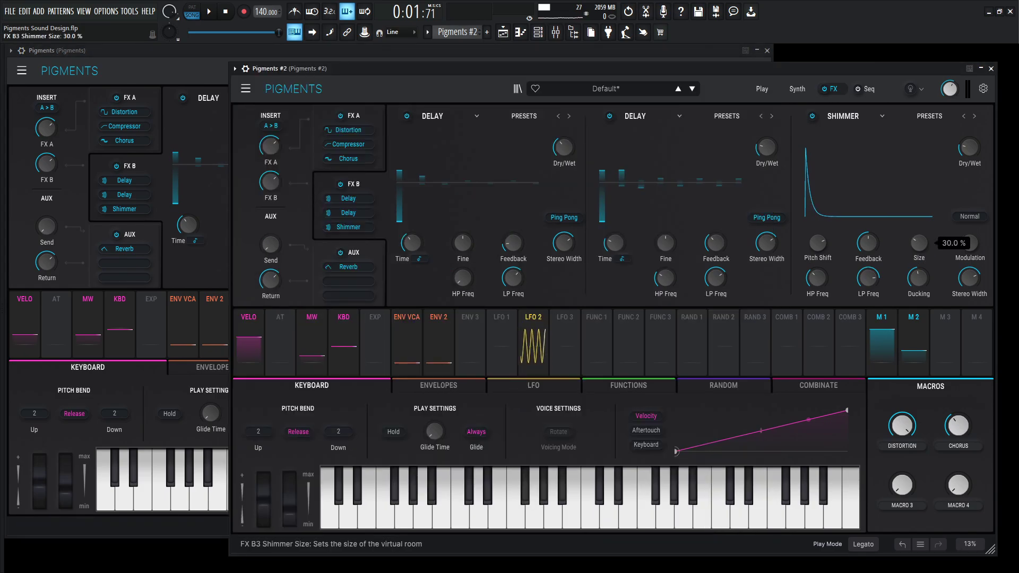
Match the second instance's Shimmer Modulation to the first instance's Shimmer.
click(683, 56)
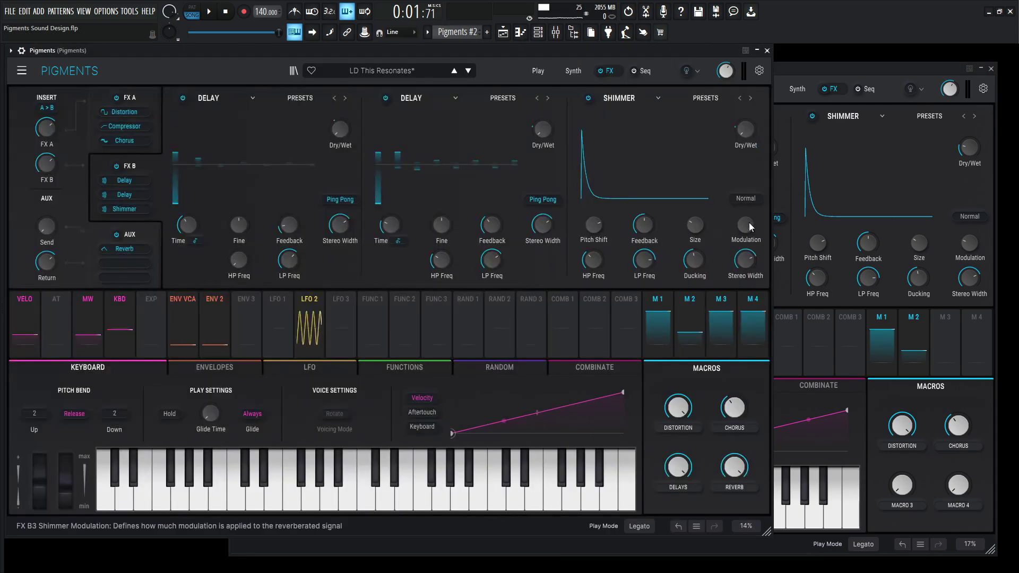
mouse_move(748, 228)
click(969, 242)
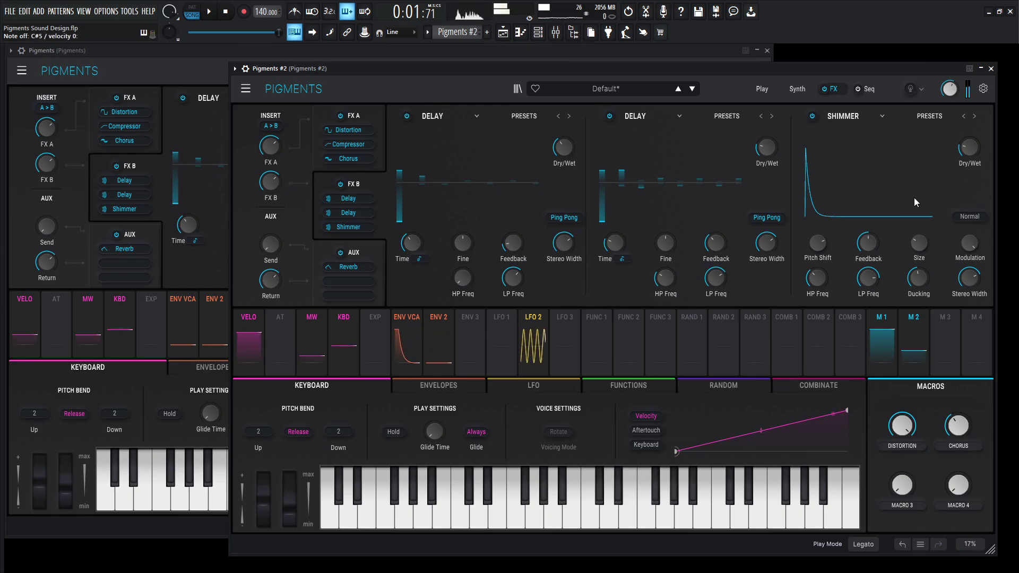
Compare both instances' Shimmer sound and Pitch Shift, try -1.00 st on the second instance, and reset it to default.
click(666, 53)
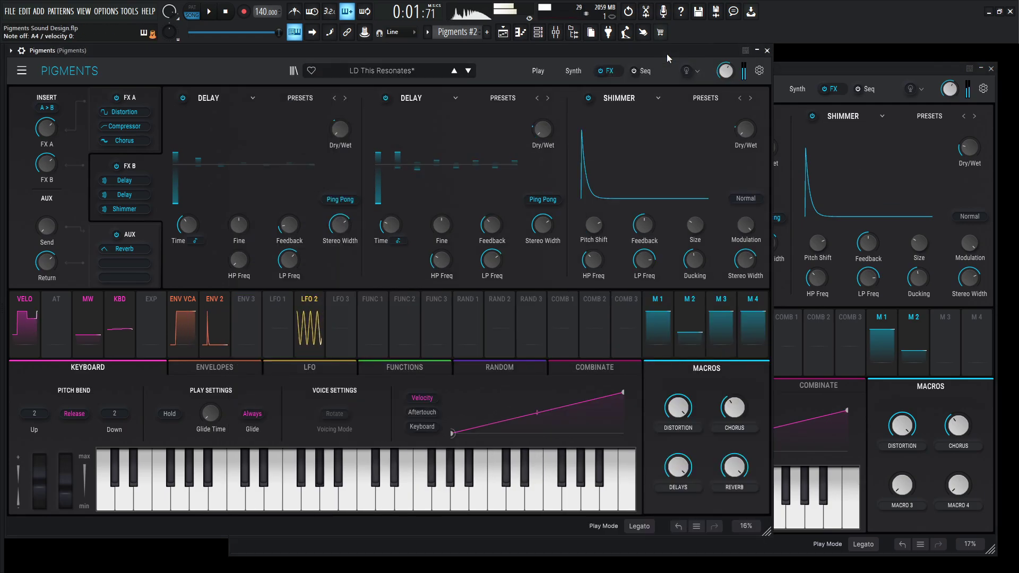
click(804, 65)
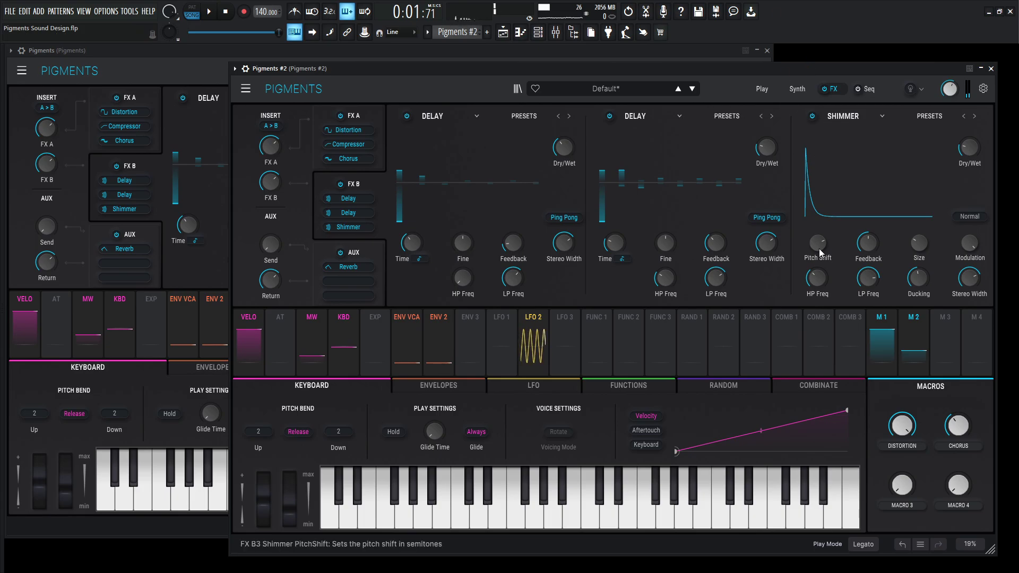
click(663, 61)
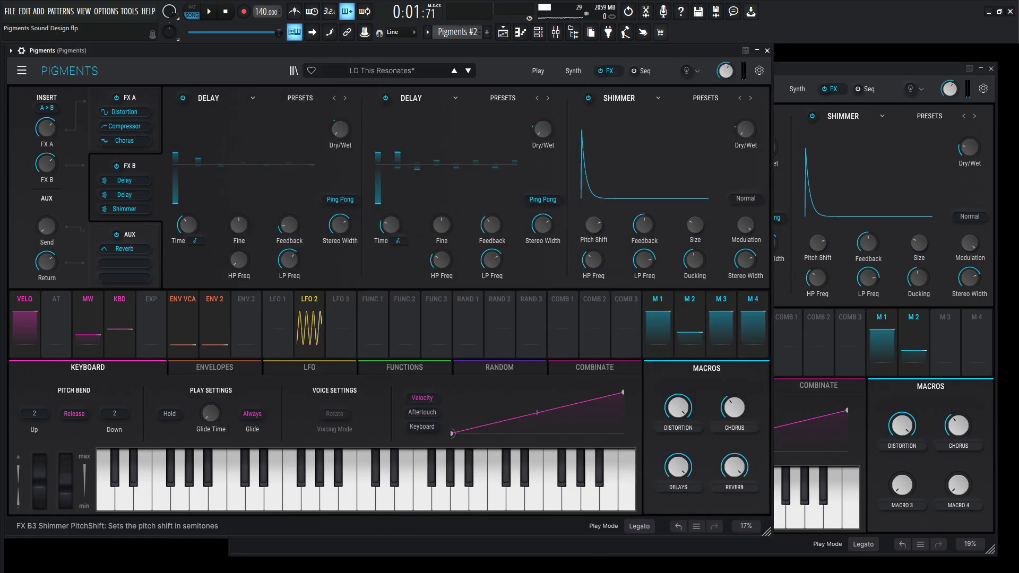
click(852, 66)
mouse_move(817, 242)
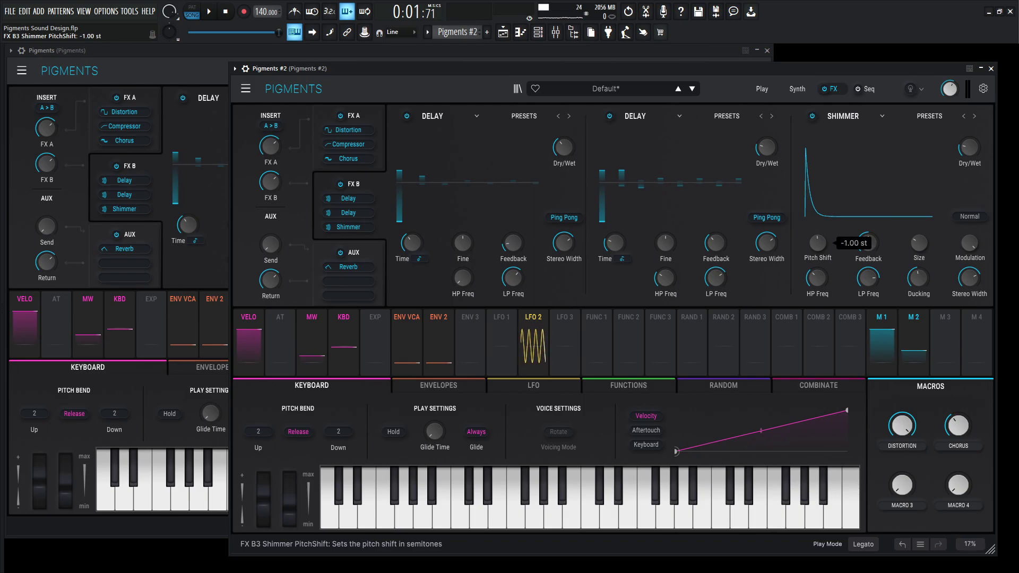
double_click(816, 242)
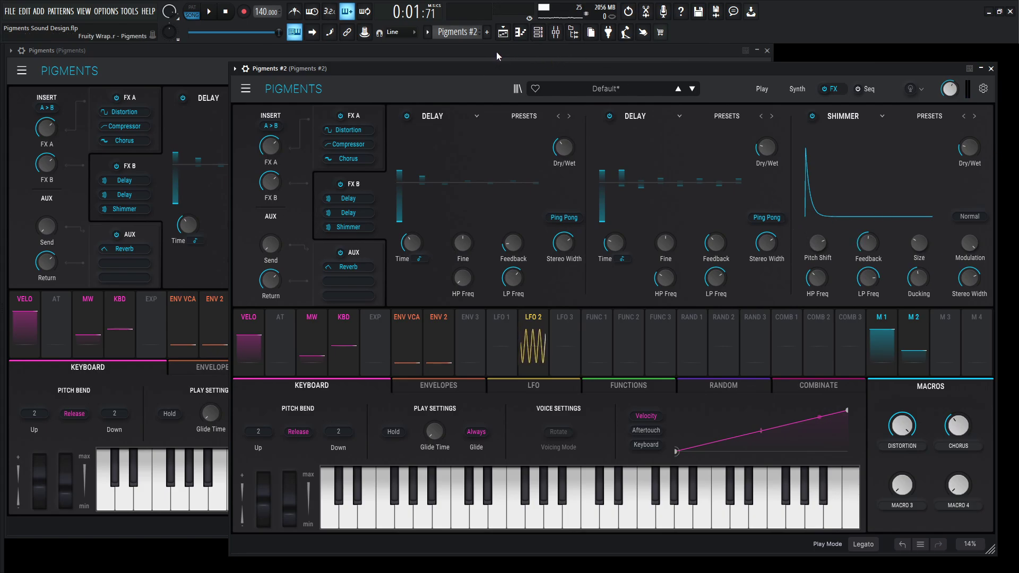
Rename the second instance's Macro 3 to Delays, as in the first instance.
click(695, 59)
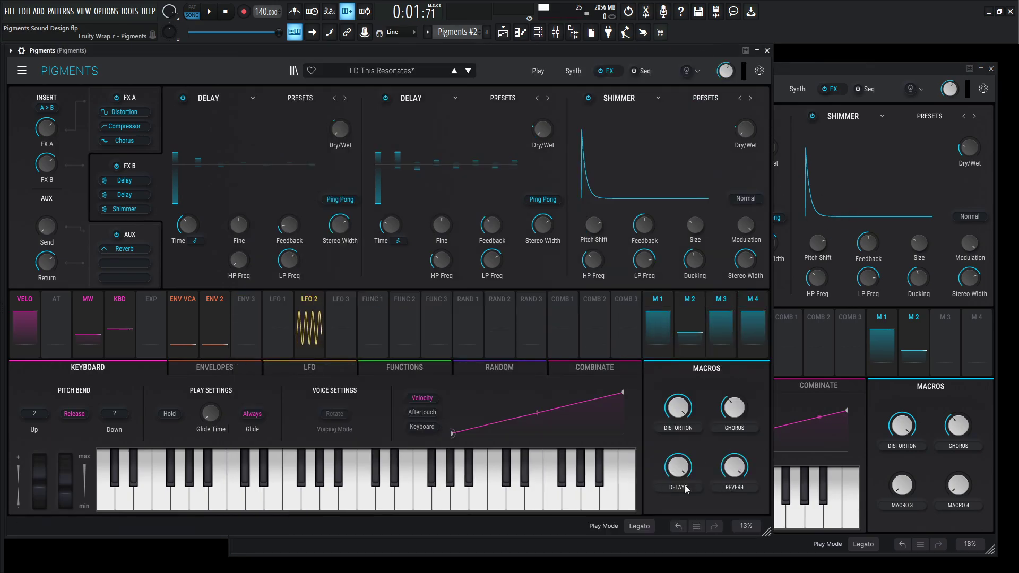
click(887, 68)
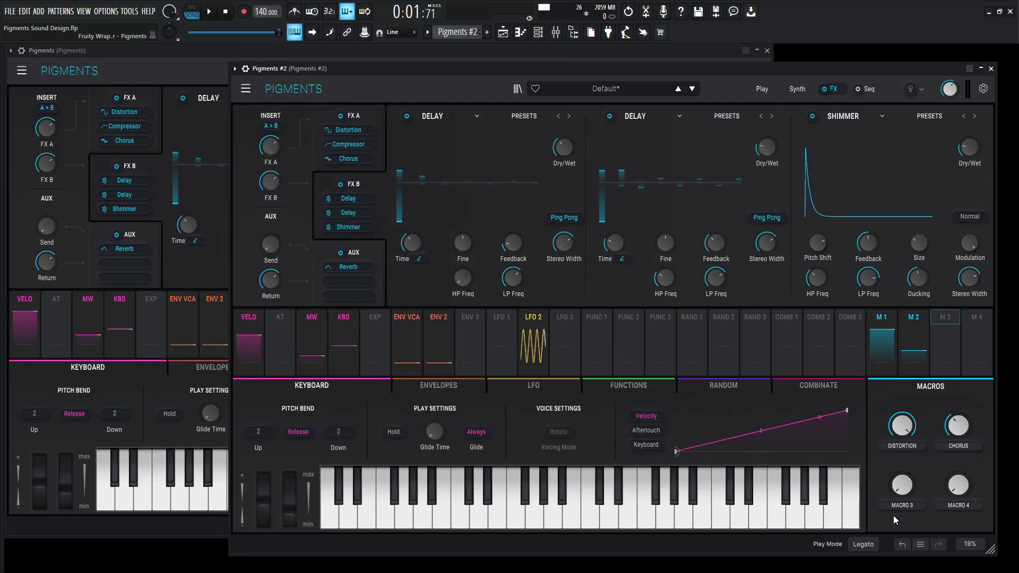
double_click(903, 505)
text(dela)
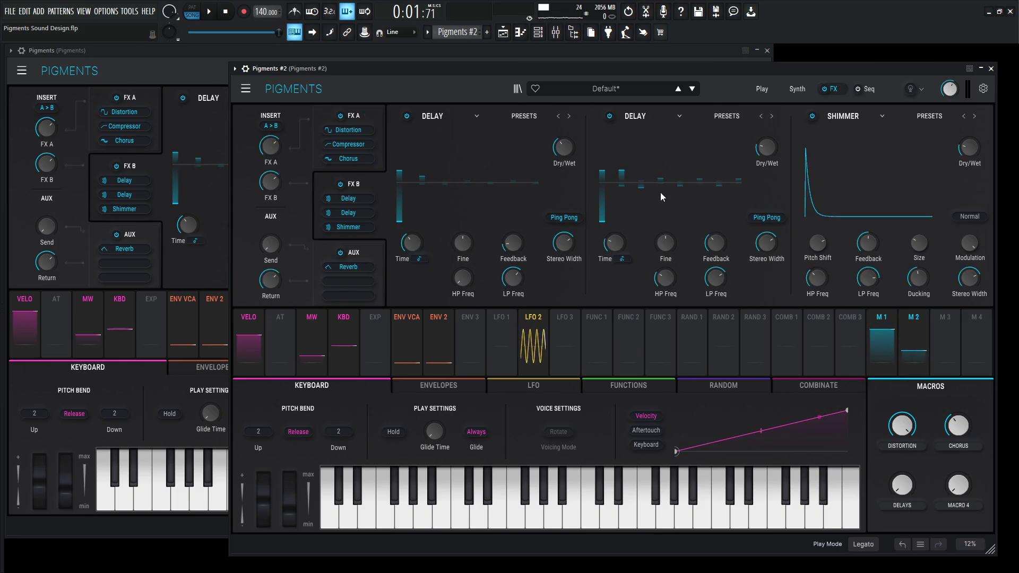
Assign the Delays macro to both Delays' Dry/Wet with base values at 0 %, using about 0.23 on the second, and raise the macro to 1.00.
drag(947, 353, 567, 149)
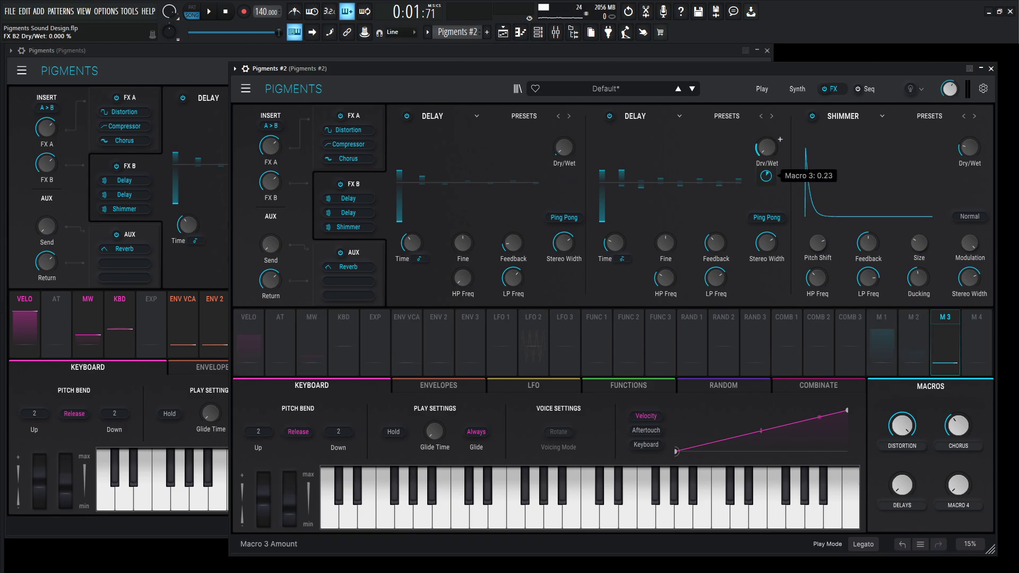
drag(899, 493, 899, 413)
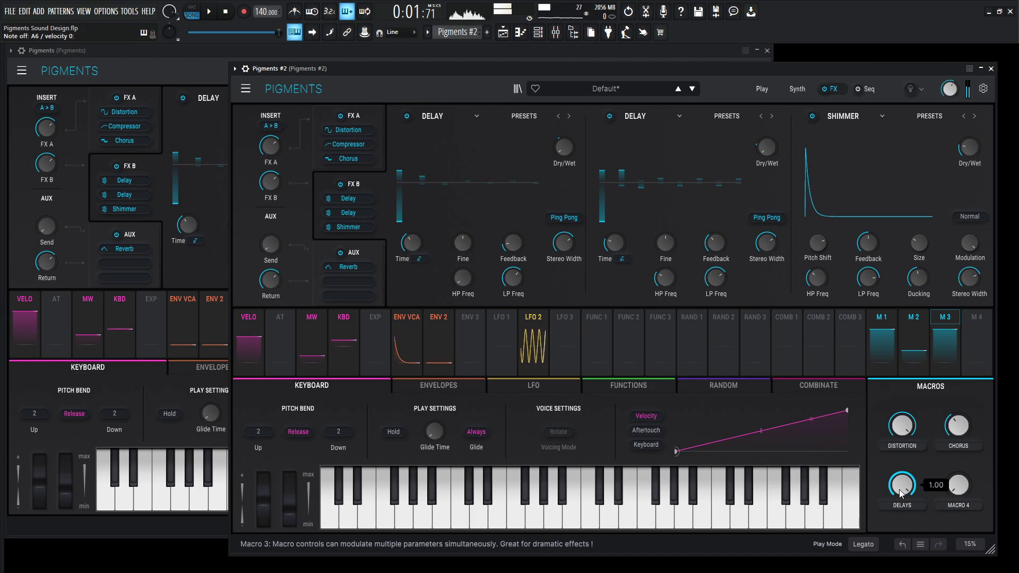
Rename the second instance's Macro 4 to Reverb.
double_click(964, 505)
text(reverb)
key(Return)
Assign the Reverb macro to the Shimmer's Dry/Wet with its base value at 0 %, and raise the macro to 1.00.
drag(972, 360, 969, 170)
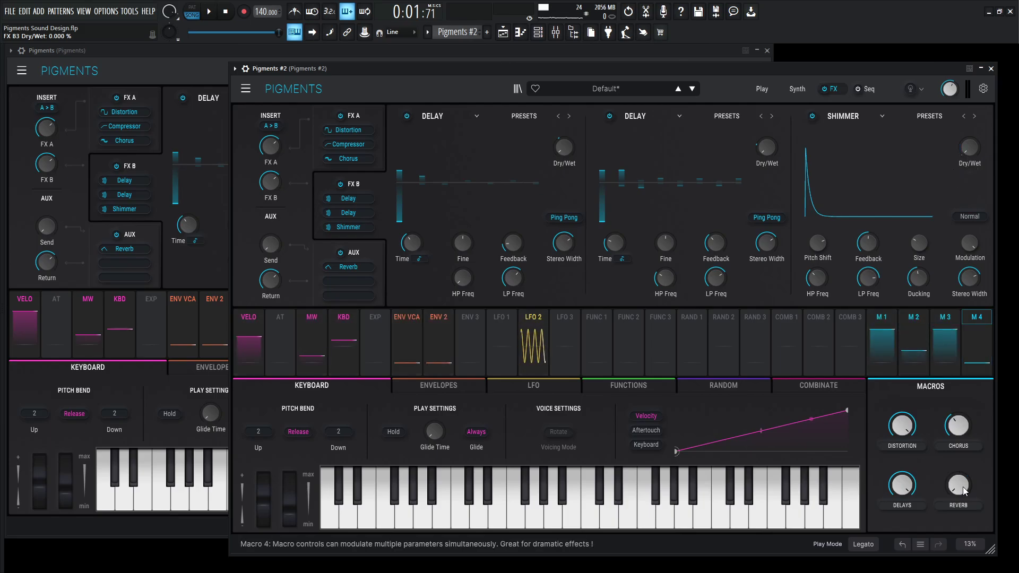
drag(964, 492, 962, 480)
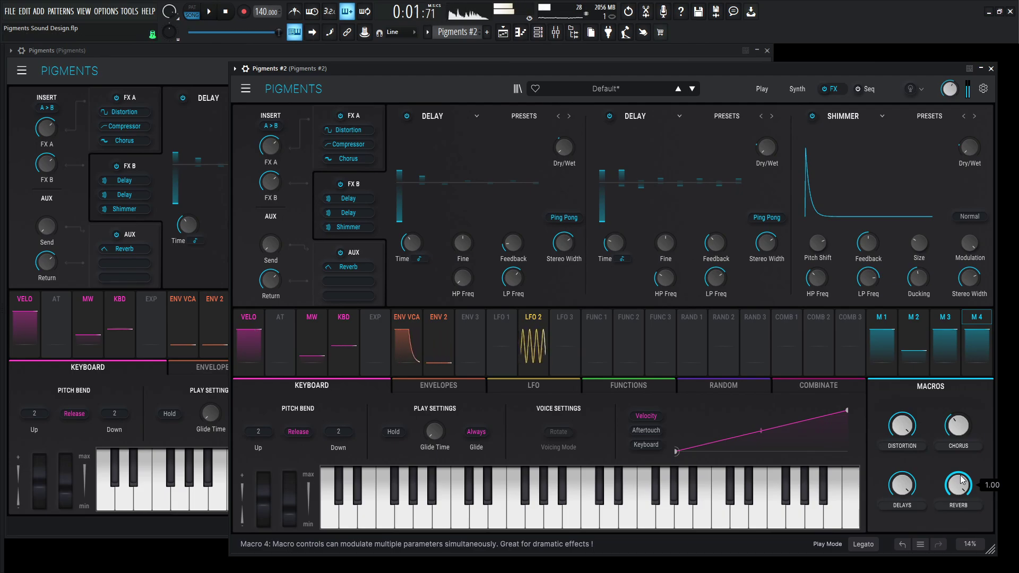
Try the second instance's lead with the Arpeggiator in Up mode, switch it off and return to the Synth page.
click(867, 89)
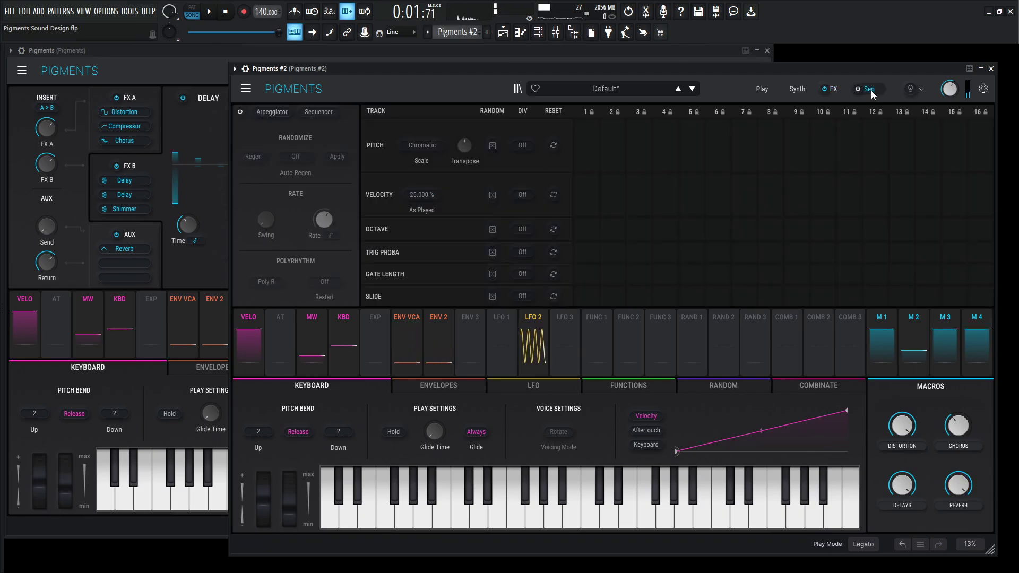
click(272, 112)
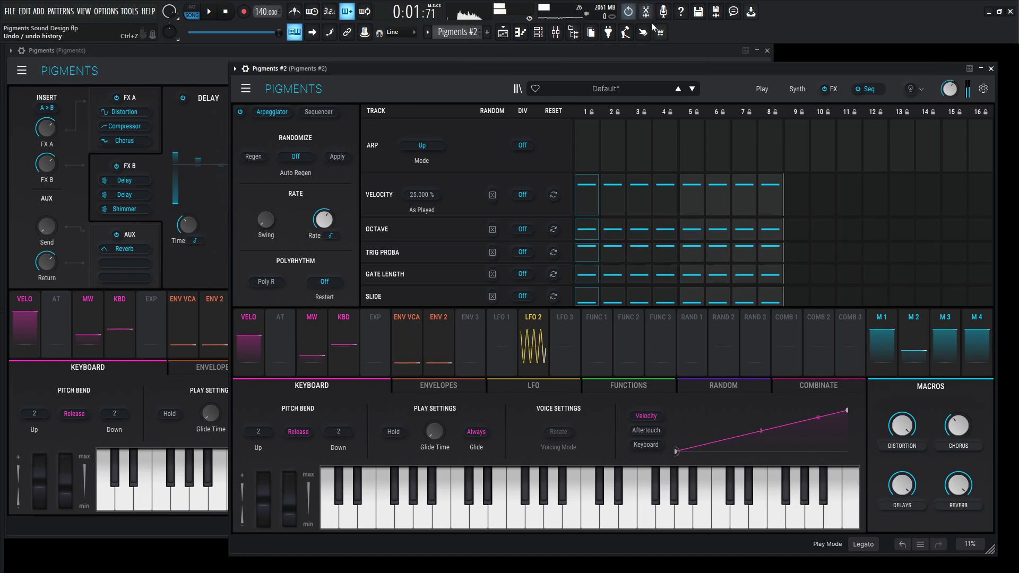
click(857, 88)
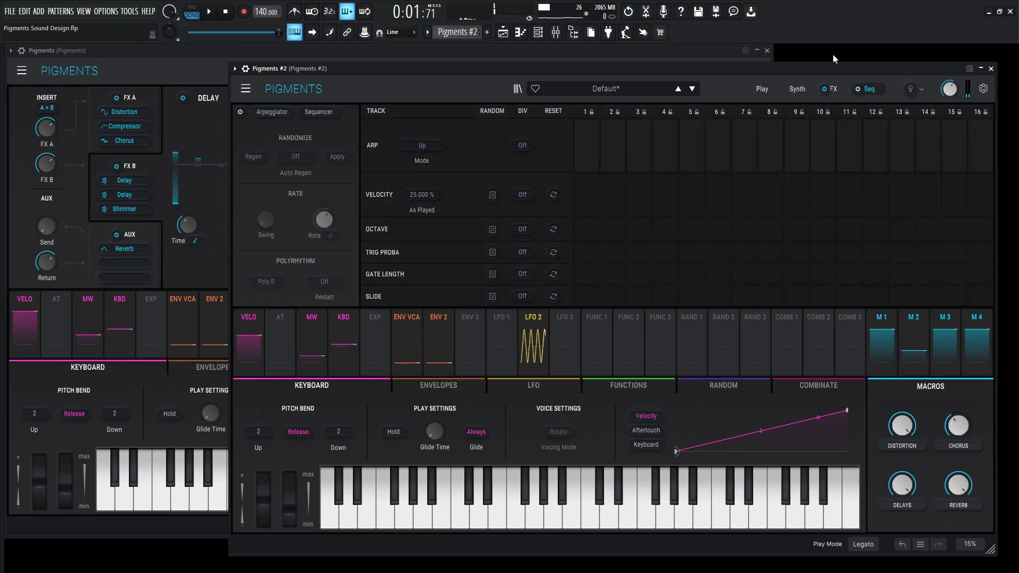
click(797, 89)
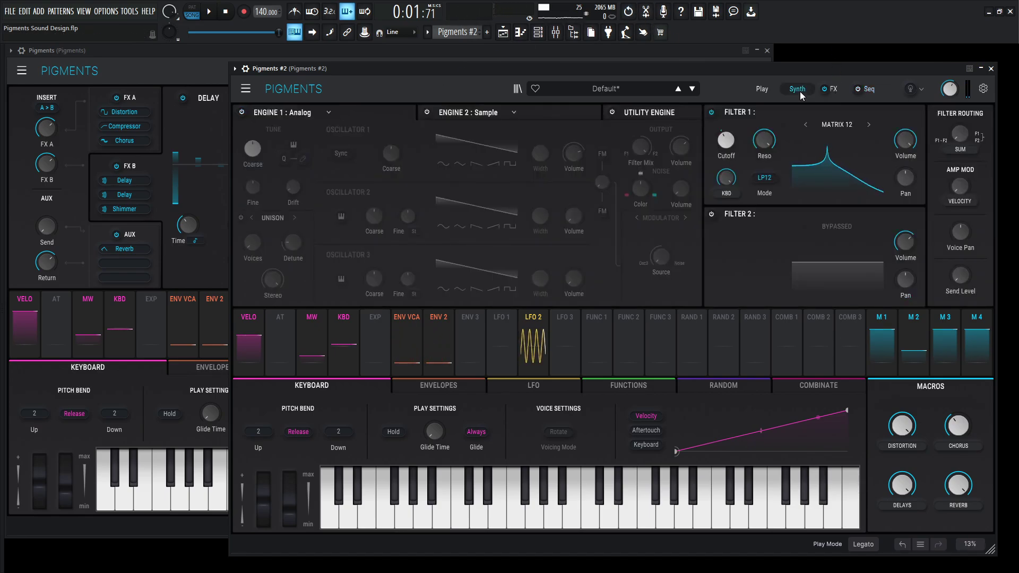